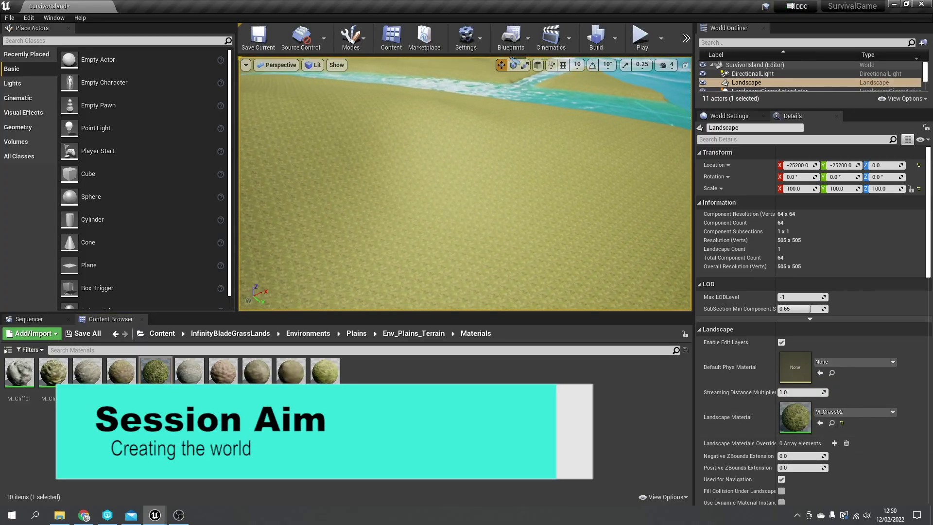
pyautogui.moveTo(465, 194); pyautogui.dragTo(469, 153, button='right')
pyautogui.press('w')
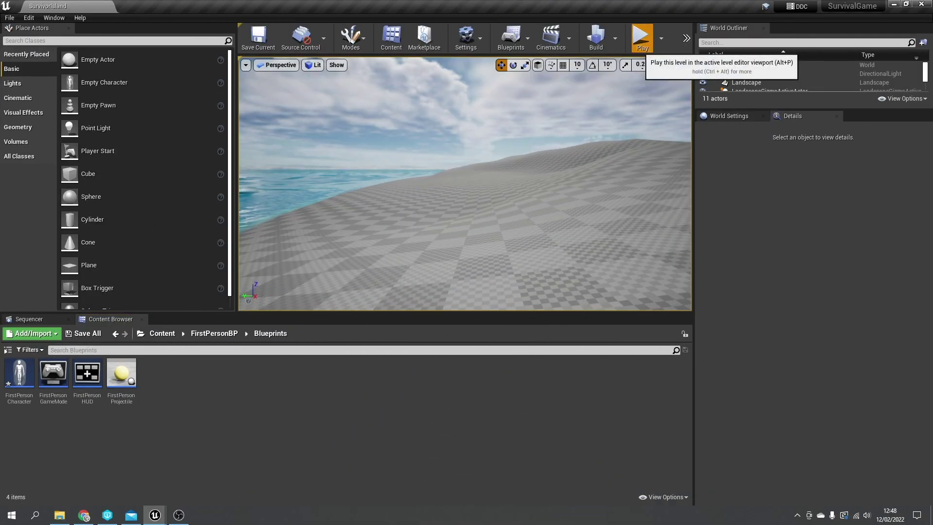
# Play-test the level, walking the character out of the water onto land to check the oxygen indicator
pyautogui.click(641, 37)
pyautogui.click(464, 183)
pyautogui.press('w')
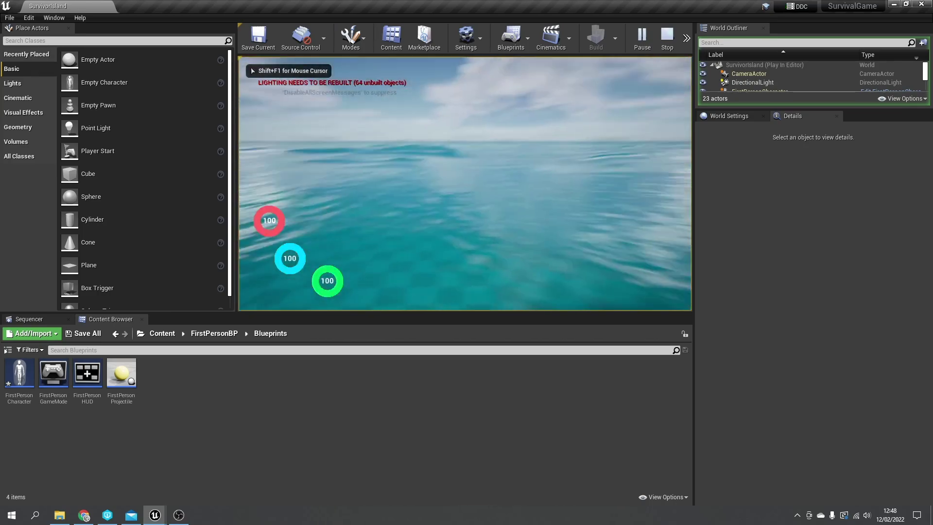
pyautogui.press('w')
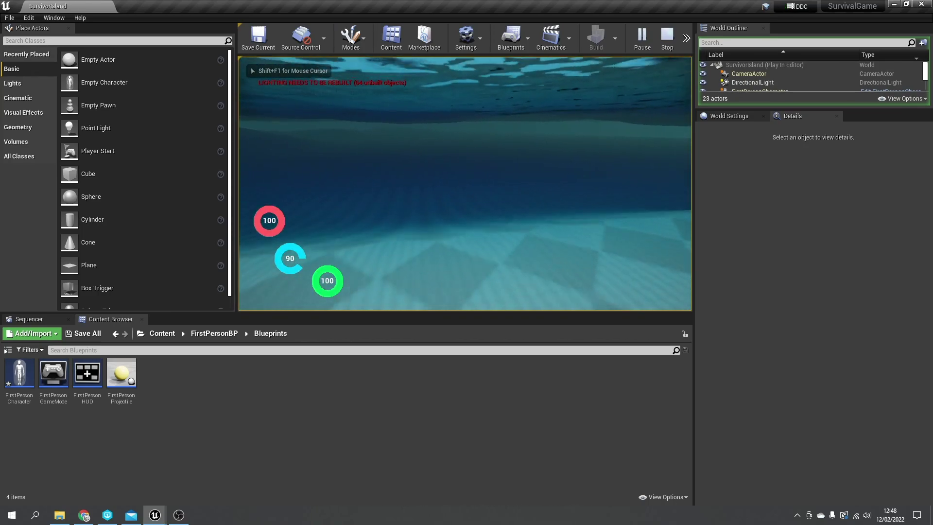
pyautogui.press('w')
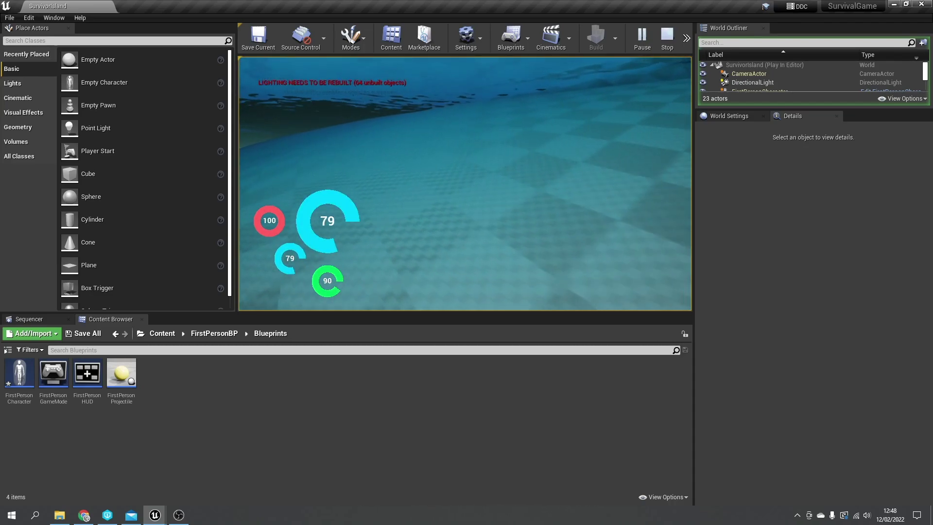
pyautogui.press('w')
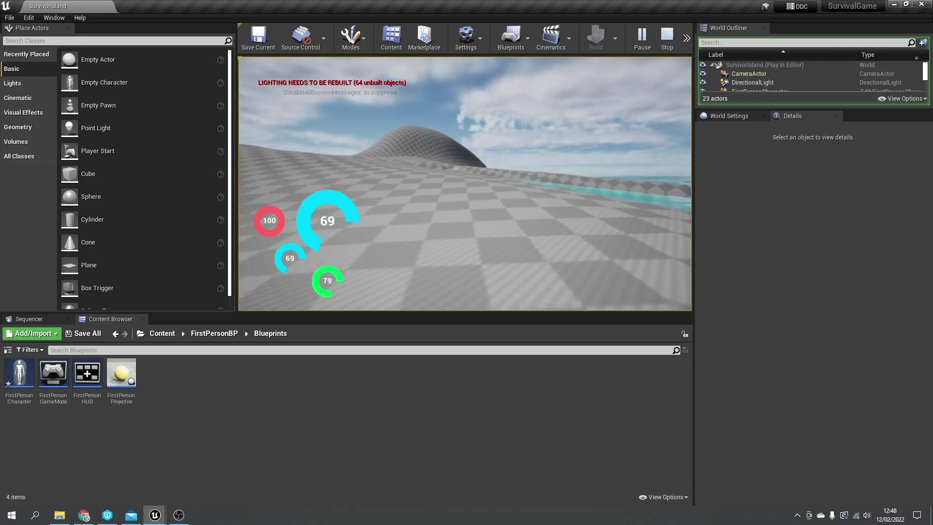
pyautogui.press('w')
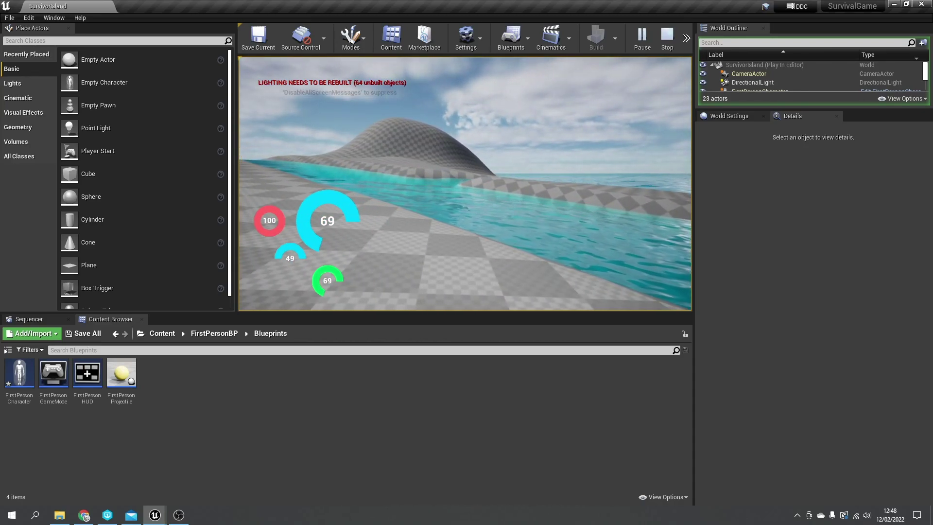
# End the play-test, insert a Set Oxygen node with value 1.0 between Clear and Invalidate Timer and Do Once's Reset in FirstPersonCharacter, and compile
pyautogui.press('Escape')
pyautogui.moveTo(155, 515)
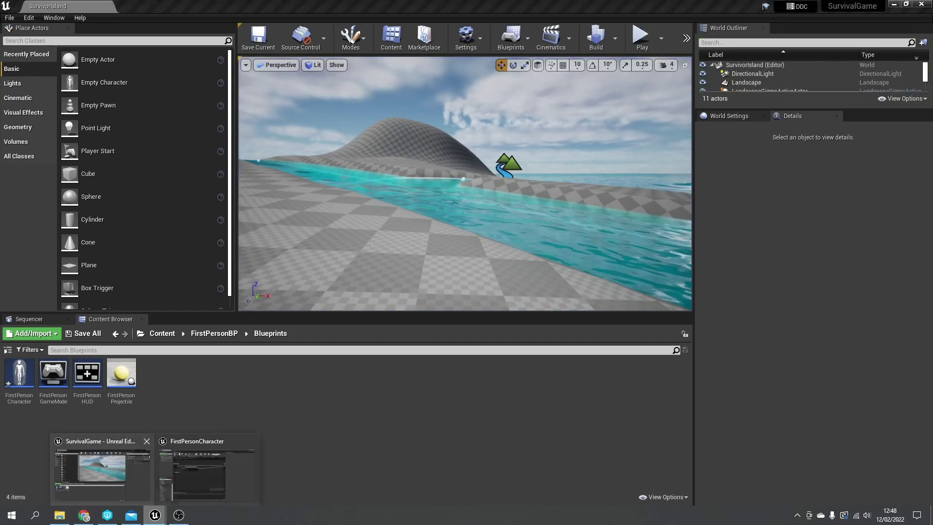
pyautogui.click(204, 474)
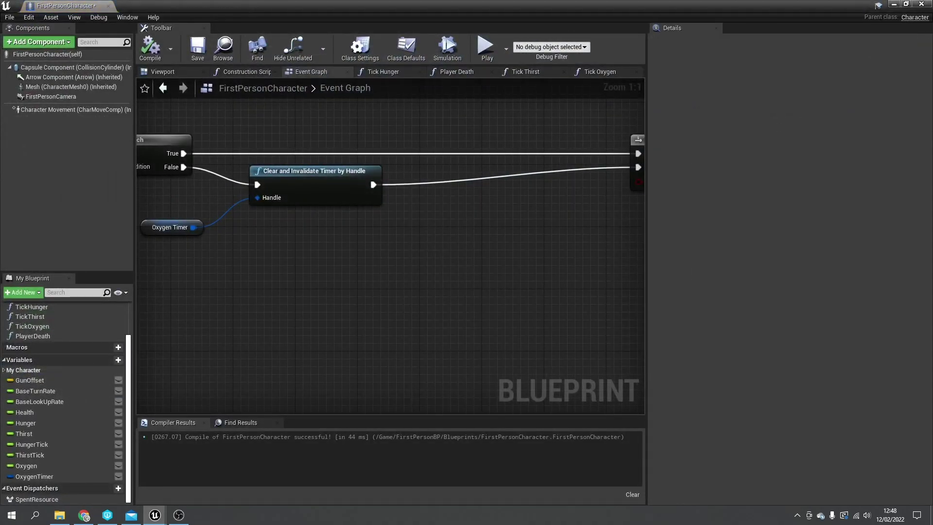
pyautogui.moveTo(233, 272); pyautogui.dragTo(612, 289, button='right')
pyautogui.moveTo(511, 291); pyautogui.dragTo(273, 274, button='right')
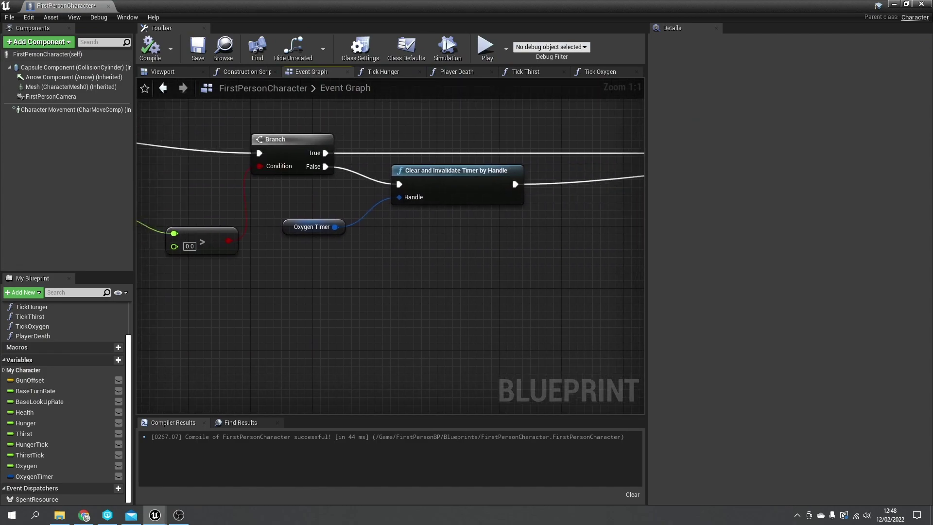
pyautogui.moveTo(361, 291); pyautogui.dragTo(207, 307, button='right')
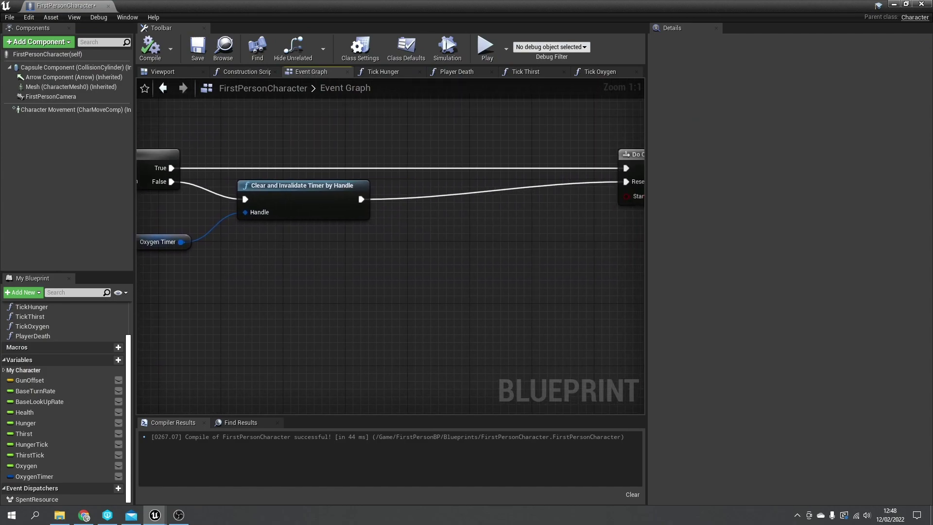
pyautogui.moveTo(26, 465); pyautogui.dragTo(460, 289)
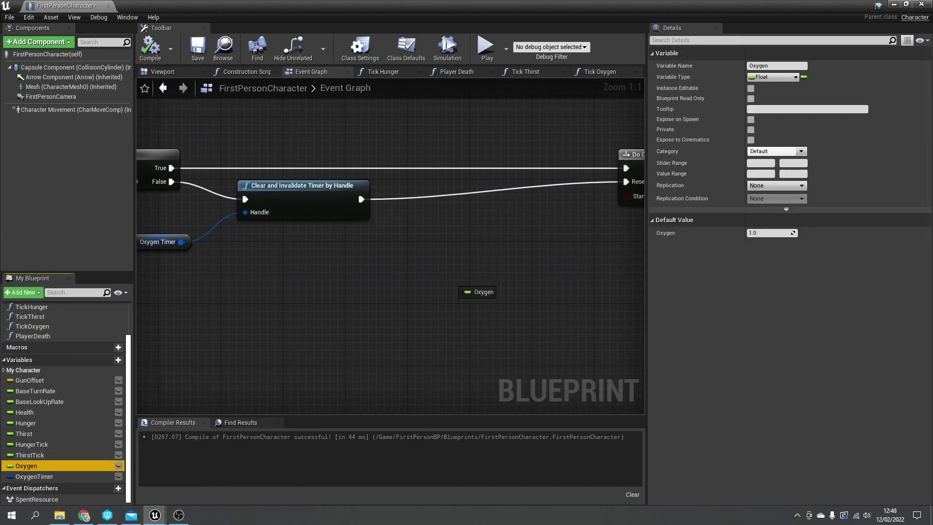
pyautogui.moveTo(362, 200); pyautogui.dragTo(361, 199)
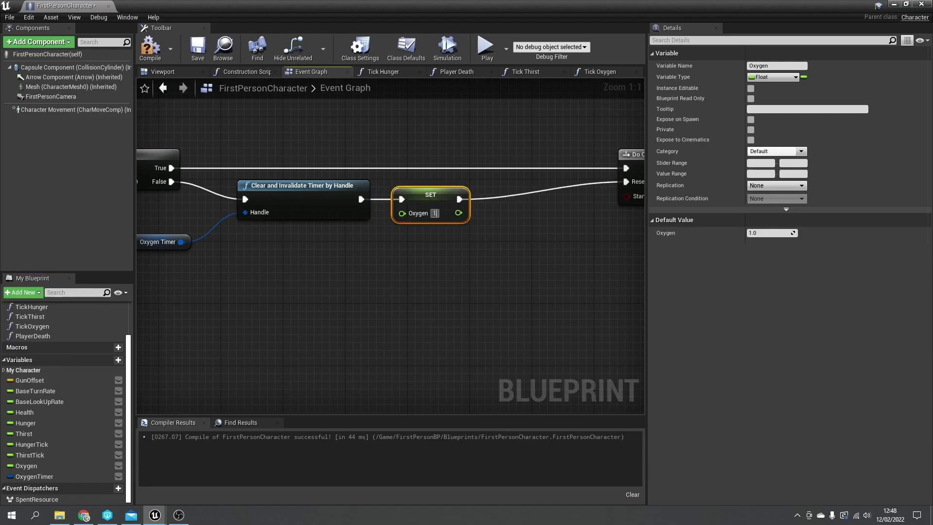
pyautogui.click(433, 272)
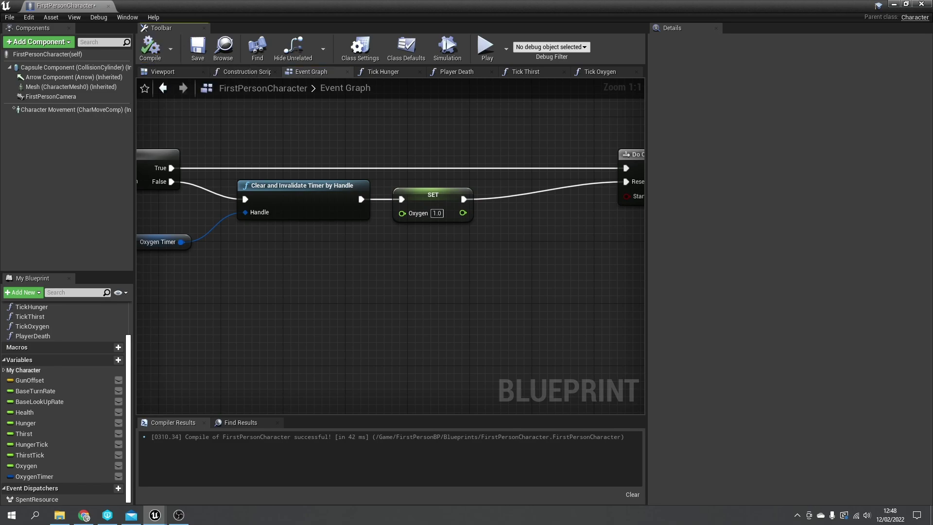
pyautogui.moveTo(495, 234); pyautogui.dragTo(344, 214, button='right')
# Return to the level and play-test again to check the oxygen indicator after leaving the water
pyautogui.click(894, 4)
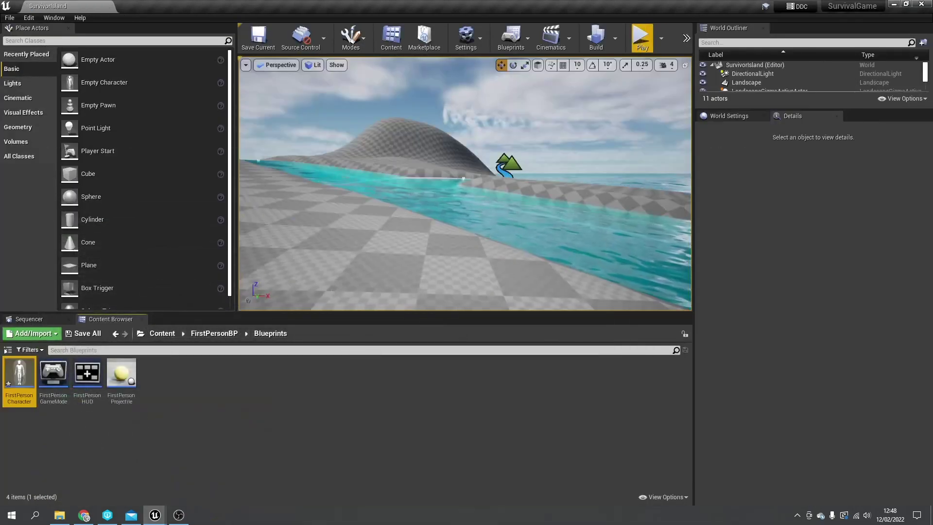
pyautogui.click(642, 38)
pyautogui.press('w')
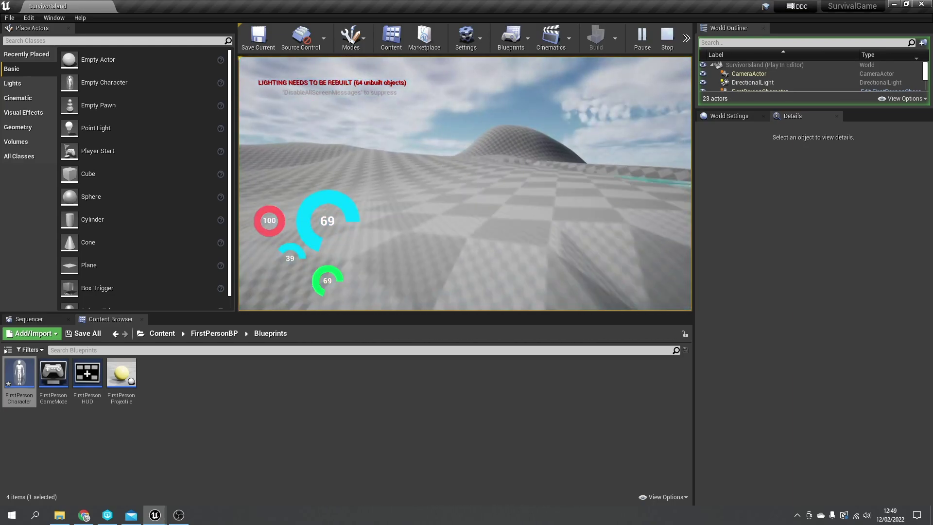
pyautogui.press('Escape')
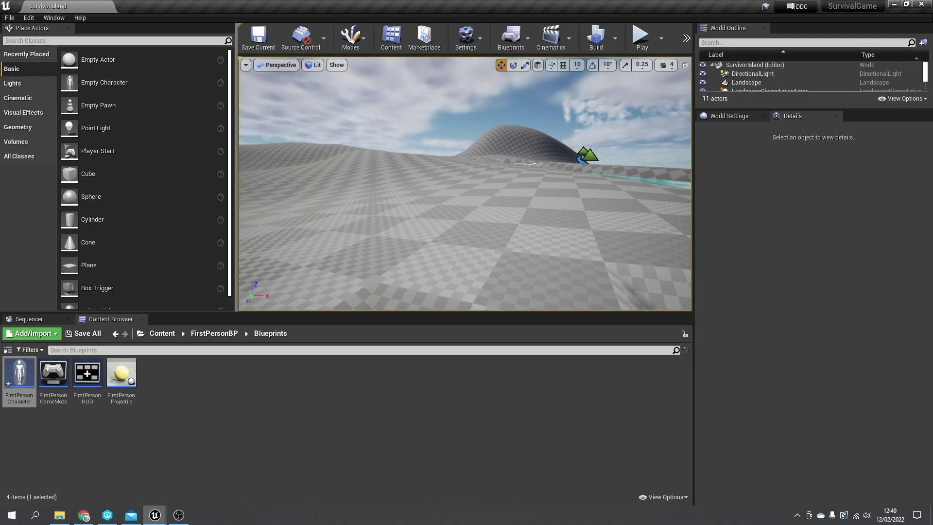
# Look into the EnvironmentPack3 folder and return to the root of the project content
pyautogui.moveTo(465, 184); pyautogui.dragTo(493, 209, button='right')
pyautogui.click(272, 423)
pyautogui.click(163, 334)
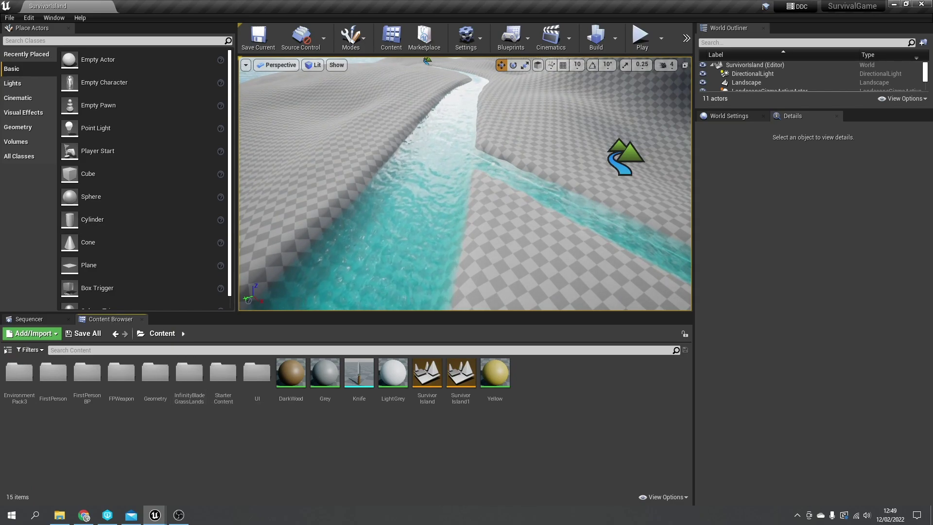
pyautogui.doubleClick(19, 375)
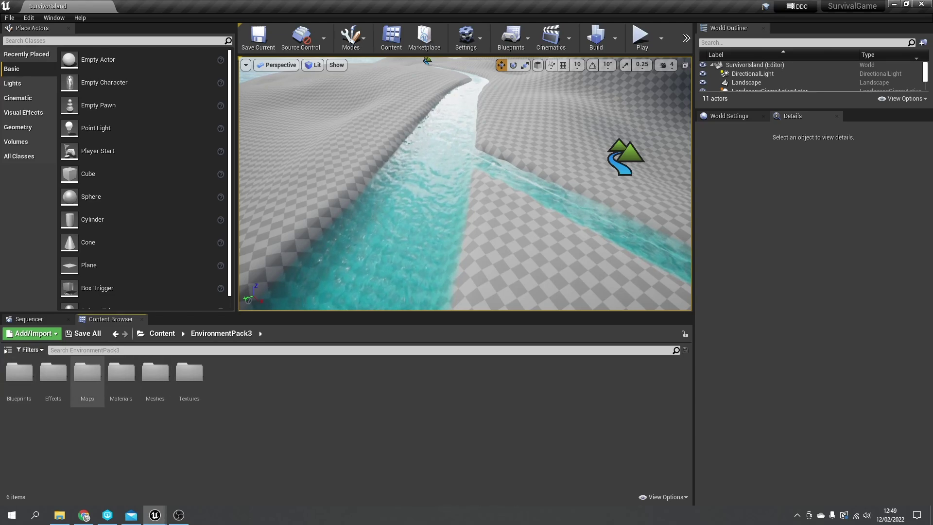
pyautogui.click(162, 334)
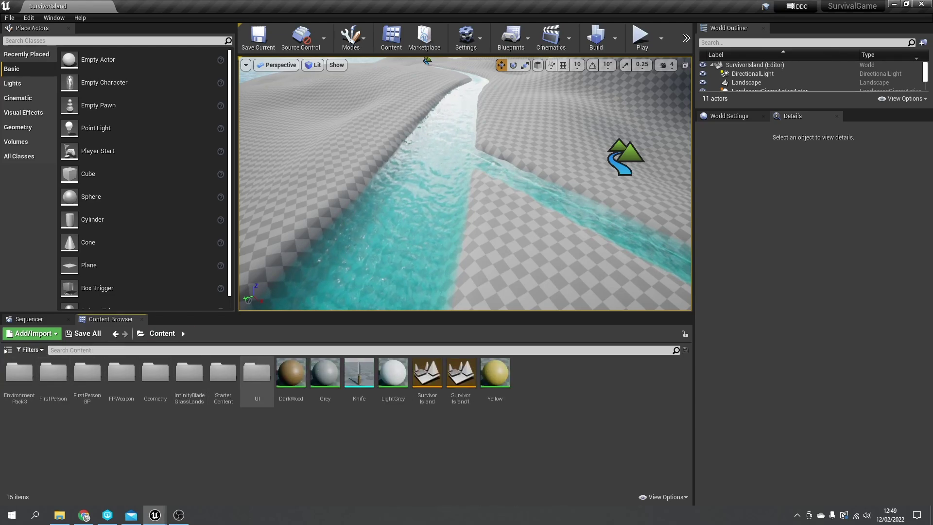
# Survey the island terrain and select the Landscape actor
pyautogui.moveTo(465, 183); pyautogui.dragTo(530, 139, button='right')
pyautogui.press('w')
pyautogui.moveTo(416, 186); pyautogui.dragTo(415, 186, button='right')
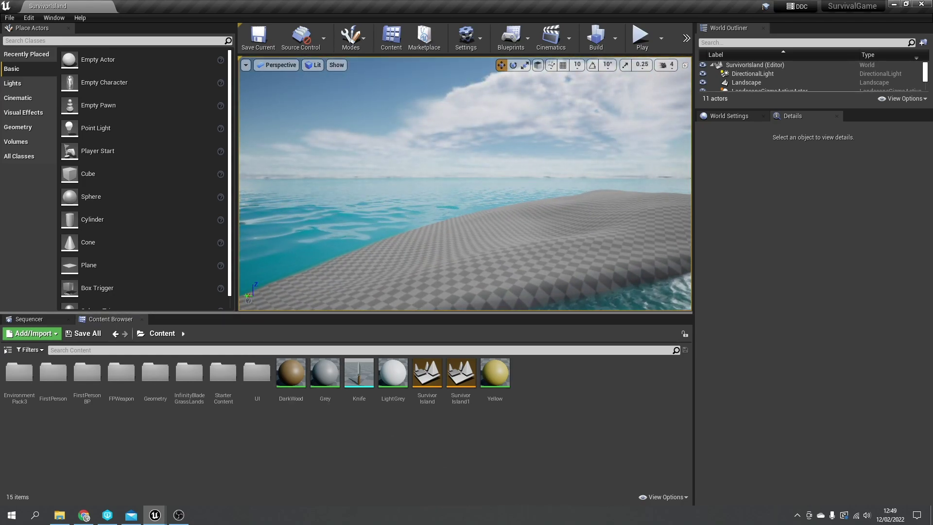
pyautogui.moveTo(415, 187); pyautogui.dragTo(415, 187, button='right')
pyautogui.click(416, 187)
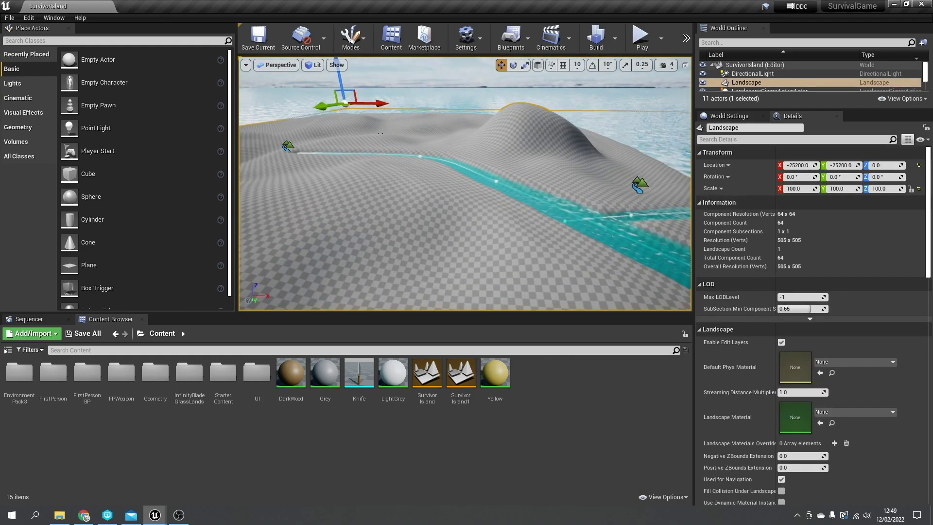
pyautogui.moveTo(416, 187); pyautogui.dragTo(416, 187, button='right')
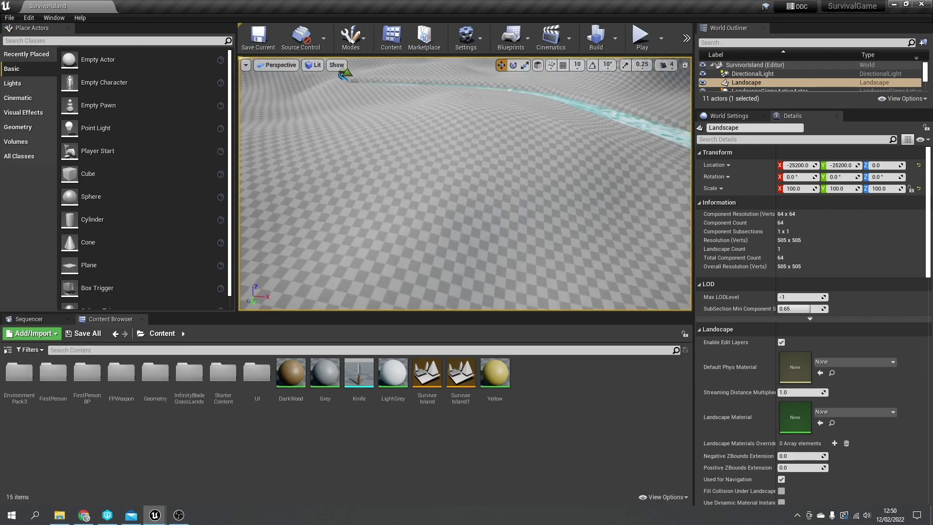
# Look through the Earth environment's Materials and EX_EnvAssets folders in InfinityBladeGrassLands for a suitable ground material
pyautogui.doubleClick(189, 373)
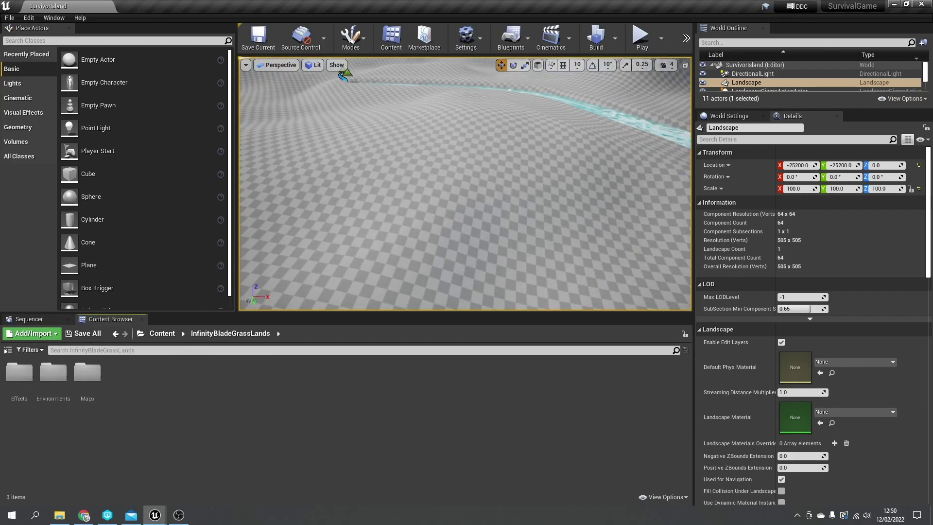
pyautogui.doubleClick(53, 372)
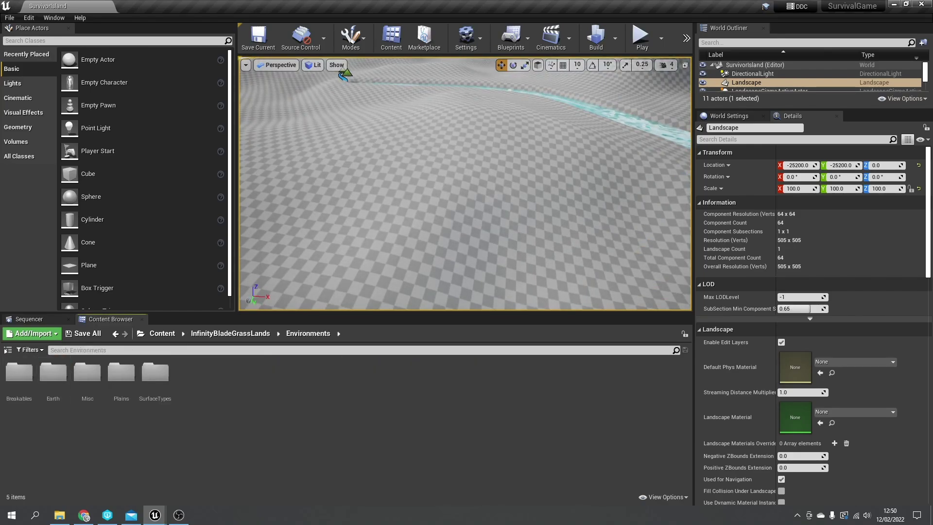
pyautogui.doubleClick(53, 373)
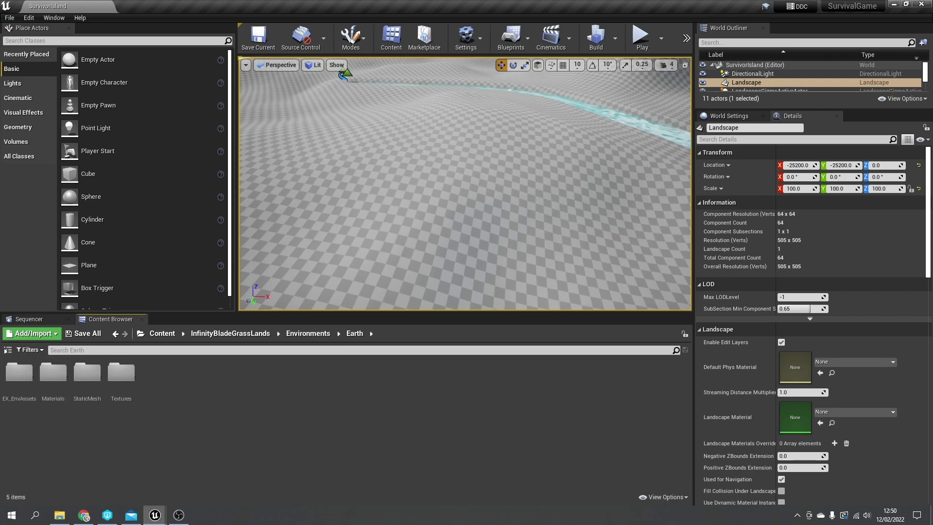
pyautogui.doubleClick(53, 372)
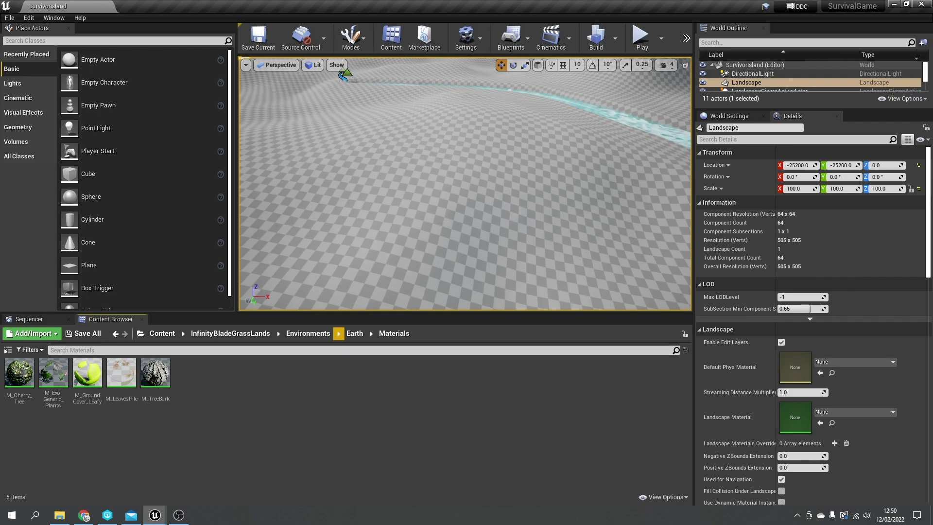
pyautogui.click(354, 333)
pyautogui.doubleClick(19, 372)
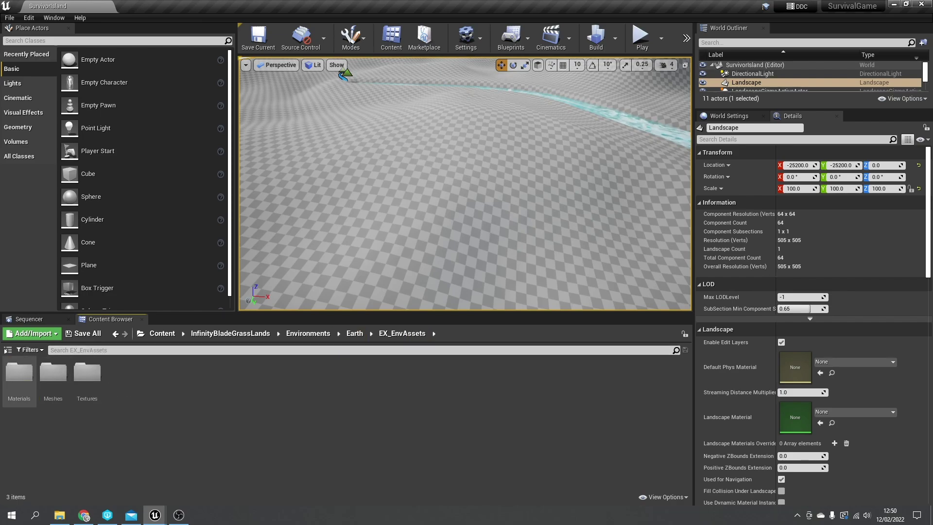
pyautogui.doubleClick(19, 372)
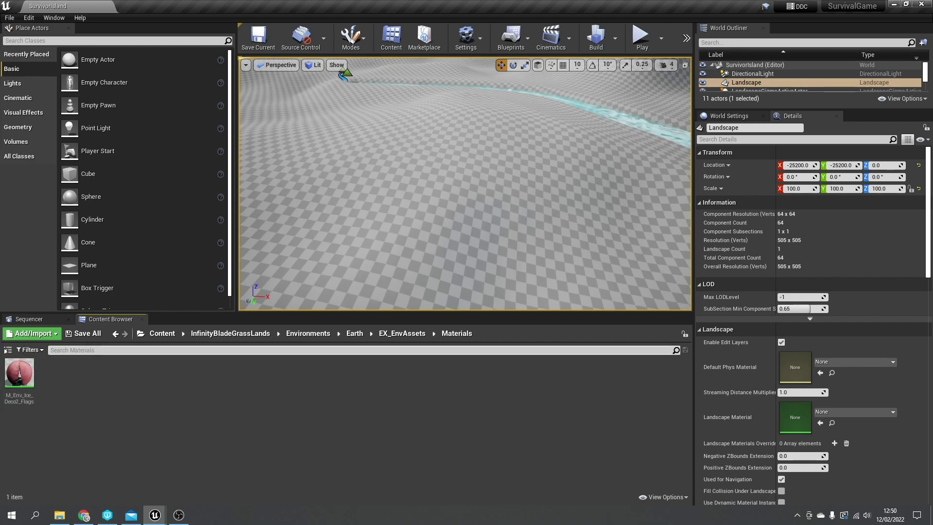
pyautogui.click(402, 333)
pyautogui.click(354, 333)
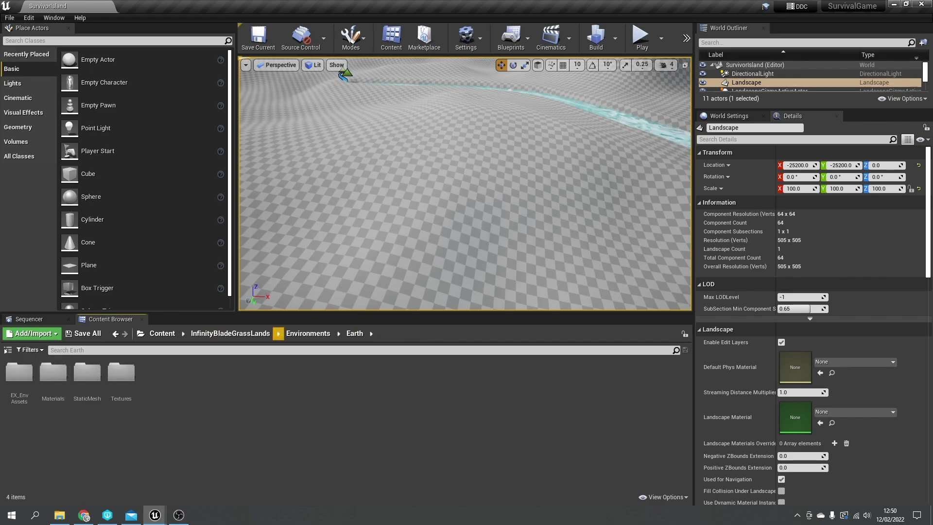
# Assign M_Grass02 from the Plains environment's Env_Plains_Terrain materials as the landscape material
pyautogui.click(309, 333)
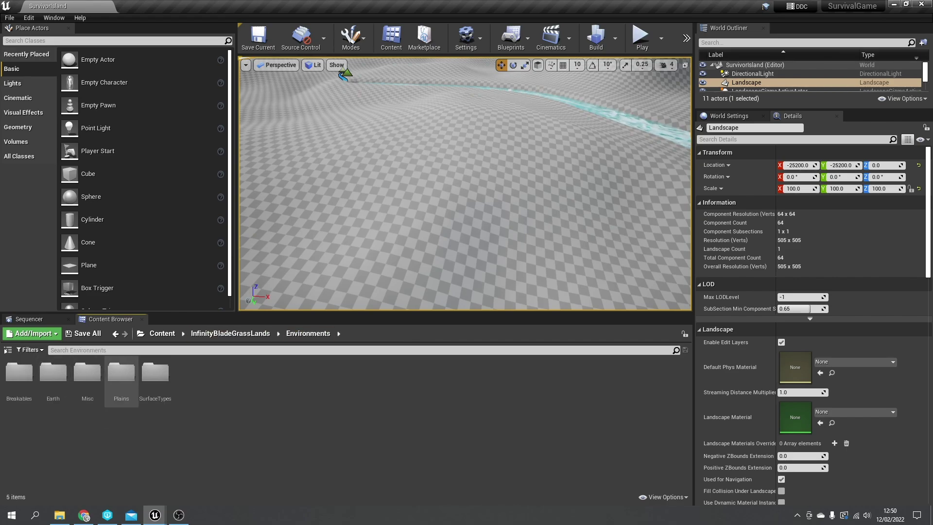
pyautogui.doubleClick(121, 375)
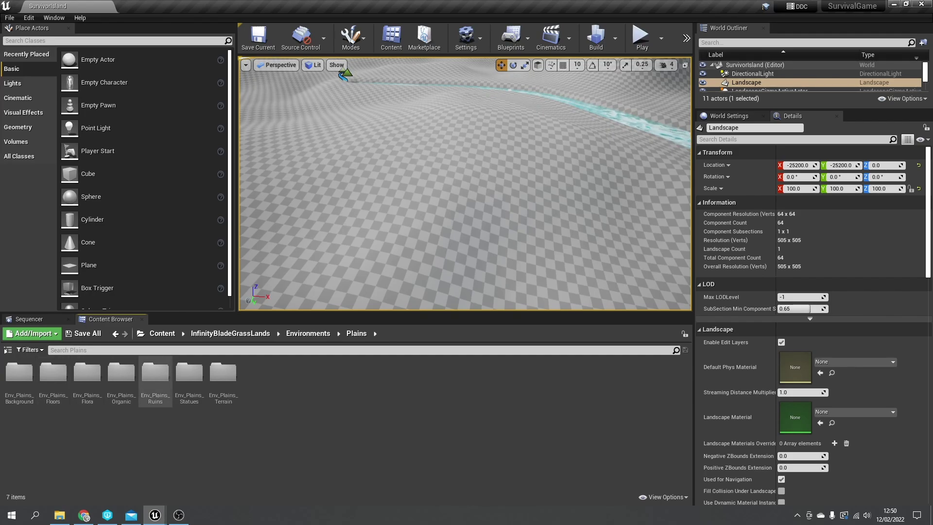
pyautogui.doubleClick(217, 382)
pyautogui.doubleClick(23, 379)
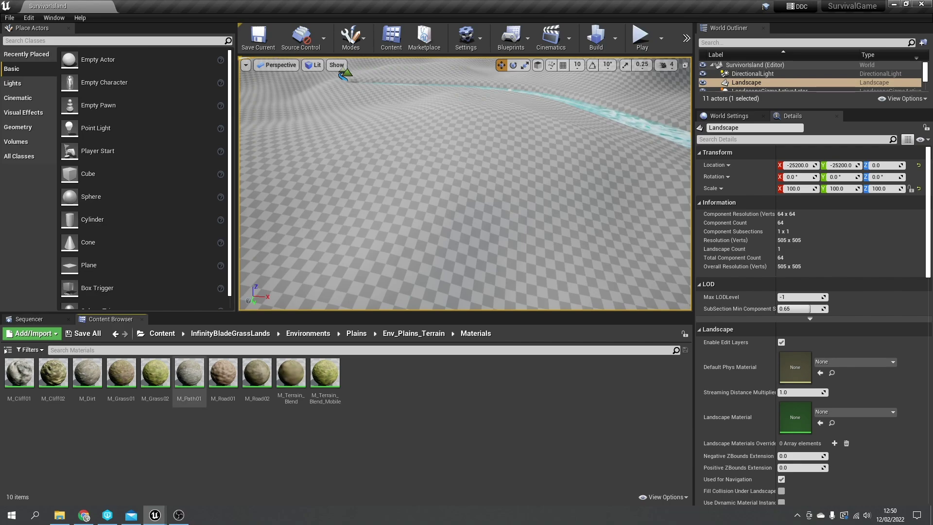
pyautogui.moveTo(389, 224); pyautogui.dragTo(433, 195, button='right')
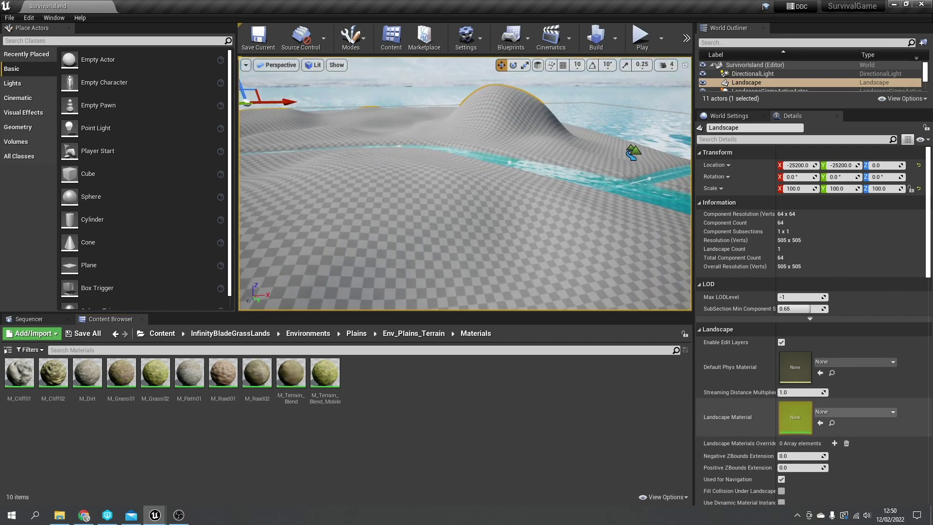
pyautogui.moveTo(156, 374); pyautogui.dragTo(796, 417)
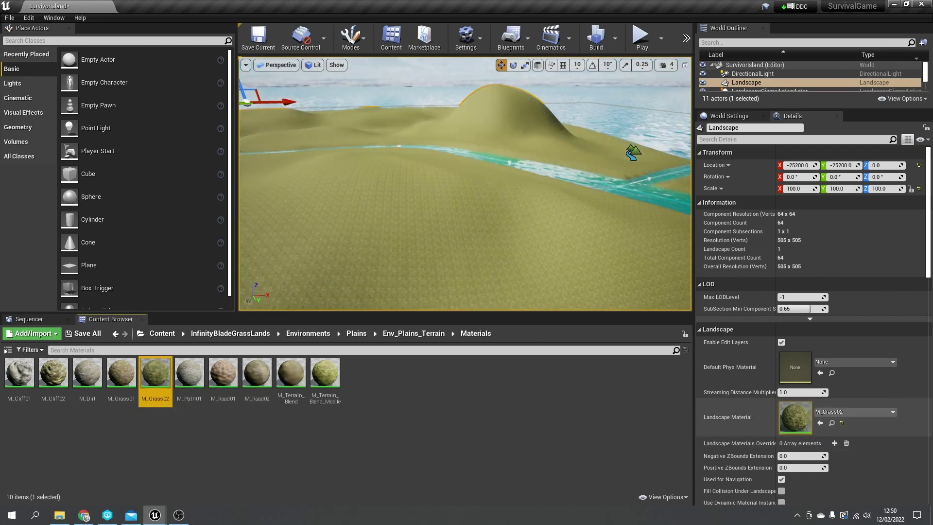
pyautogui.moveTo(486, 195); pyautogui.dragTo(413, 233, button='right')
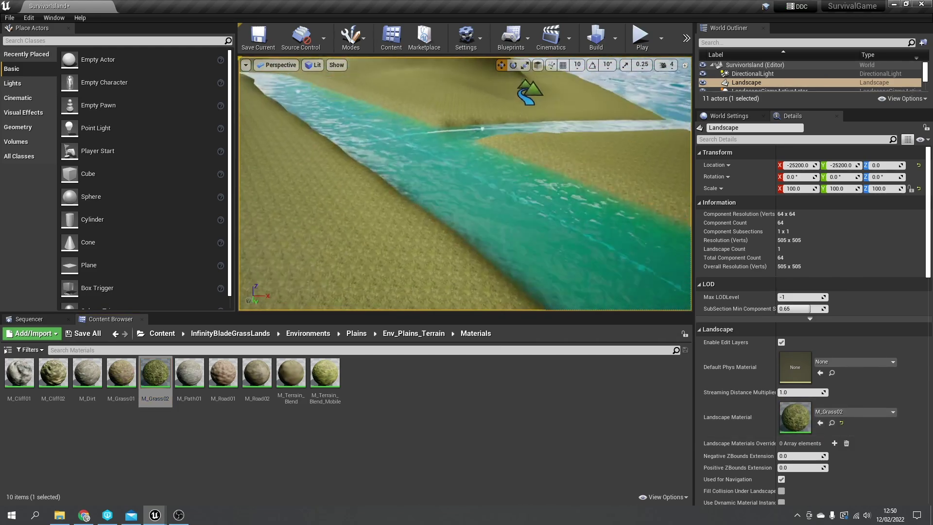
# Inspect the grass-covered terrain along the river and open the M_Grass02 material for reference
pyautogui.moveTo(495, 223); pyautogui.dragTo(432, 158, button='right')
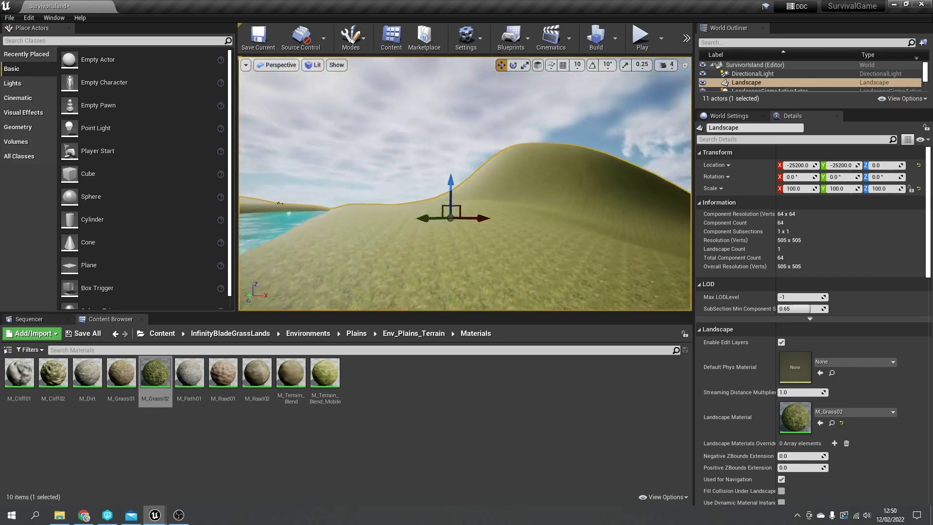
pyautogui.moveTo(474, 204); pyautogui.dragTo(459, 216, button='right')
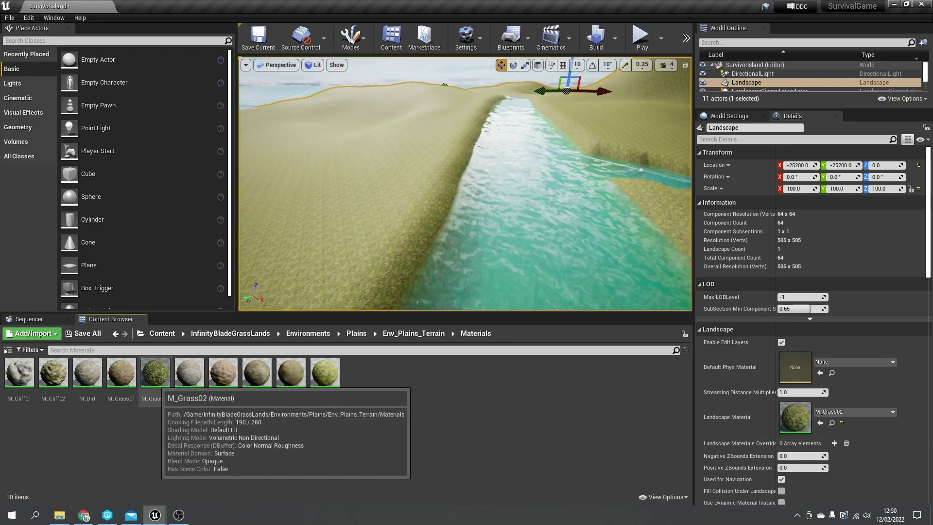
pyautogui.doubleClick(155, 374)
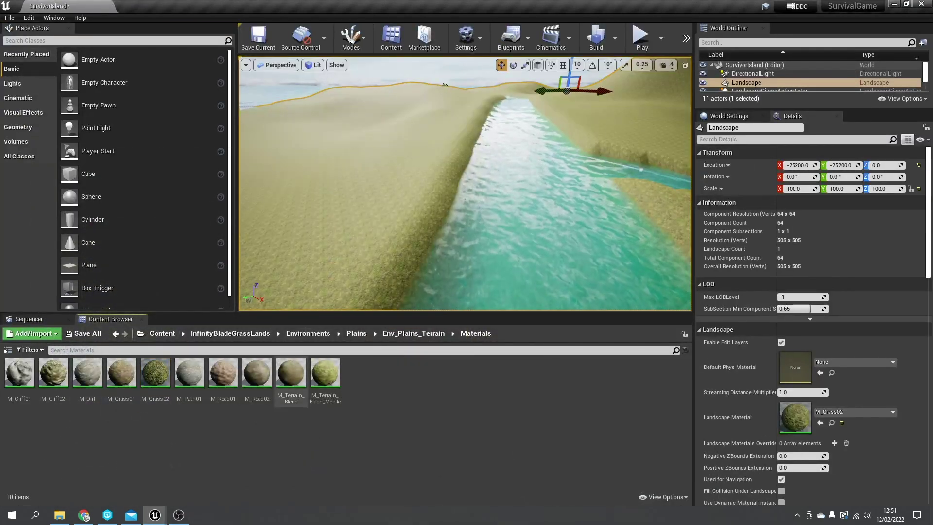
# Create a new material named LandscapeMaterial in the root Content folder and open it for editing
pyautogui.click(162, 334)
pyautogui.rightClick(535, 388)
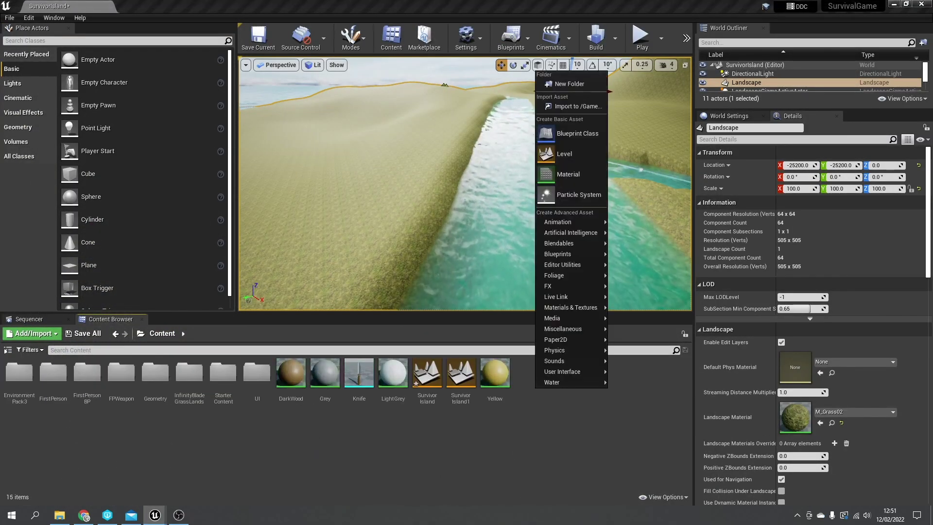
pyautogui.click(569, 174)
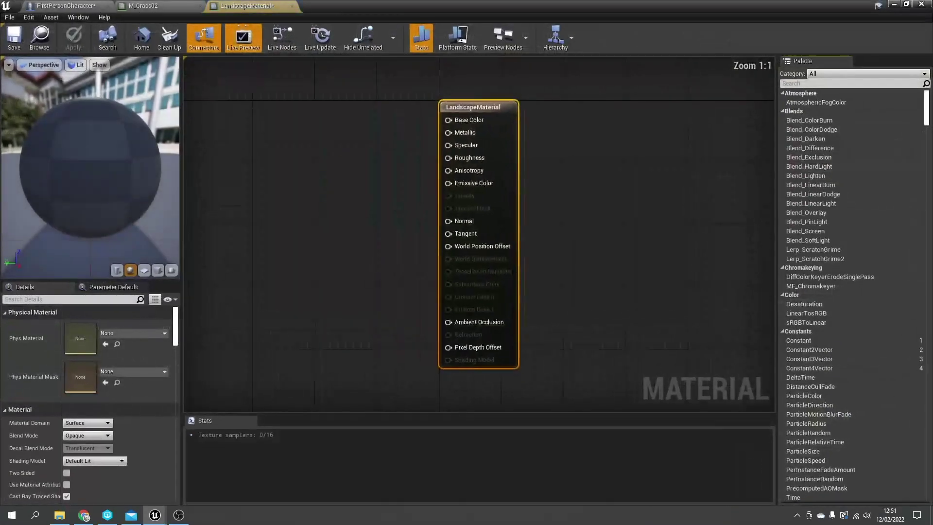
# Add a LandscapeLayerBlend node to the LandscapeMaterial graph, well clear of the material's main node
pyautogui.moveTo(314, 194); pyautogui.dragTo(475, 189, button='right')
pyautogui.rightClick(384, 177)
pyautogui.write('land')
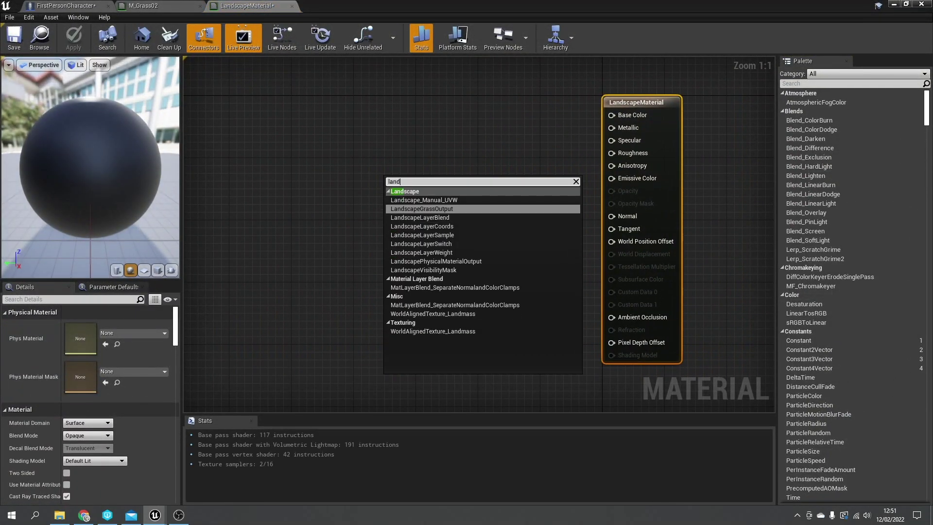
pyautogui.write('sc')
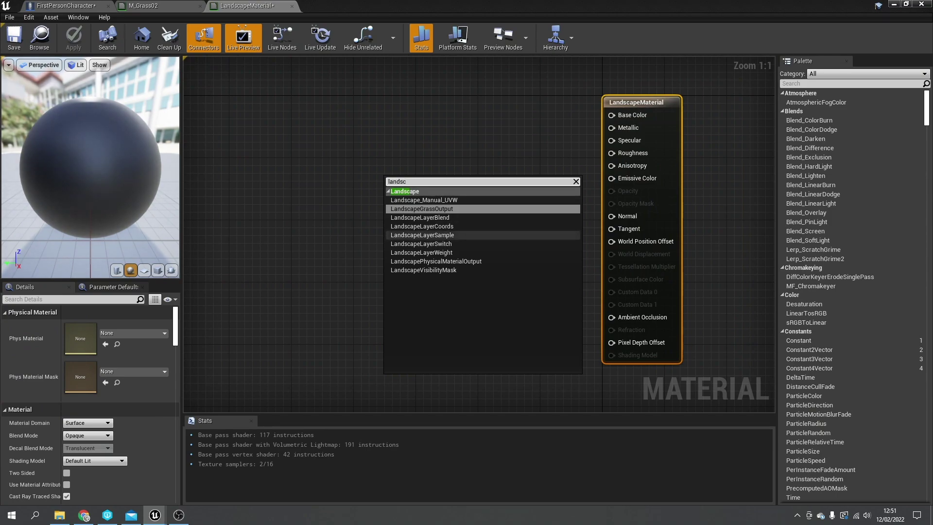
pyautogui.click(440, 218)
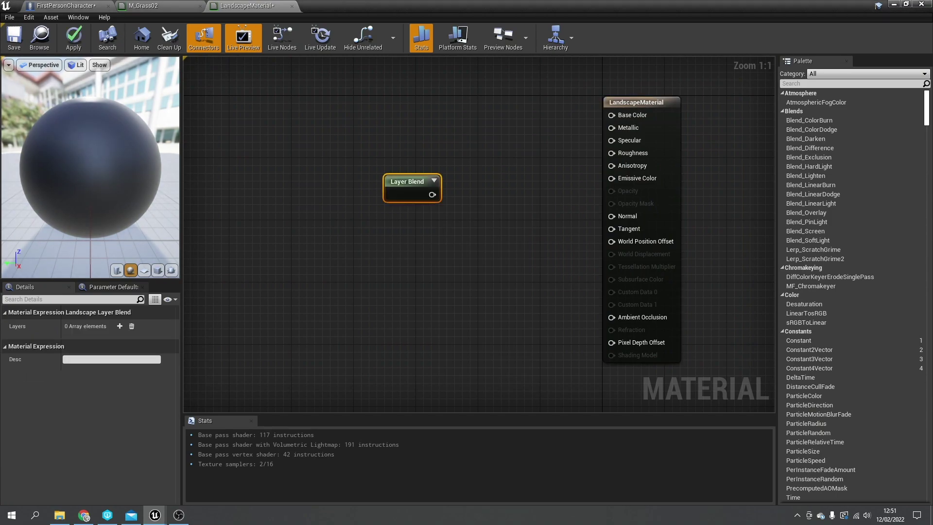
pyautogui.moveTo(408, 184); pyautogui.dragTo(357, 146)
# Add two layers to the Layer Blend node and name them Grass and Rock
pyautogui.click(120, 326)
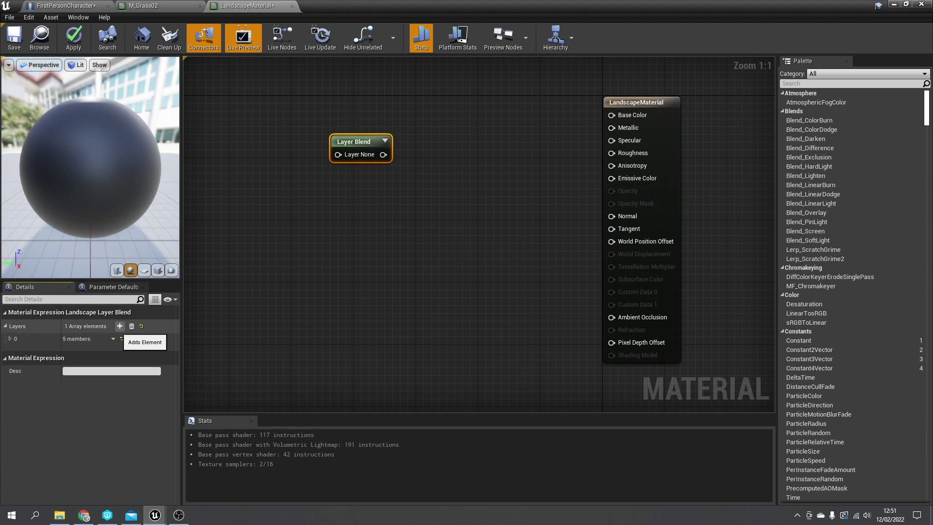
pyautogui.click(10, 339)
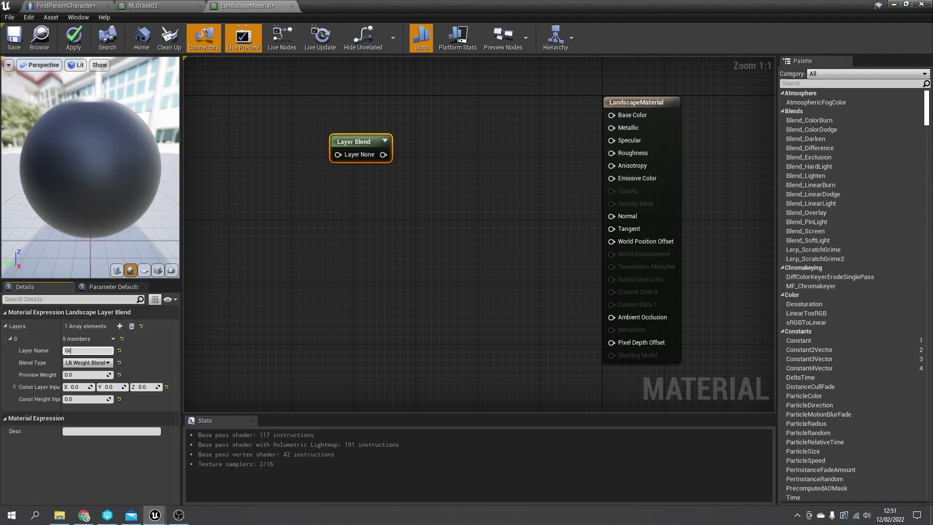
pyautogui.write('Grass')
pyautogui.press('Return')
pyautogui.click(120, 326)
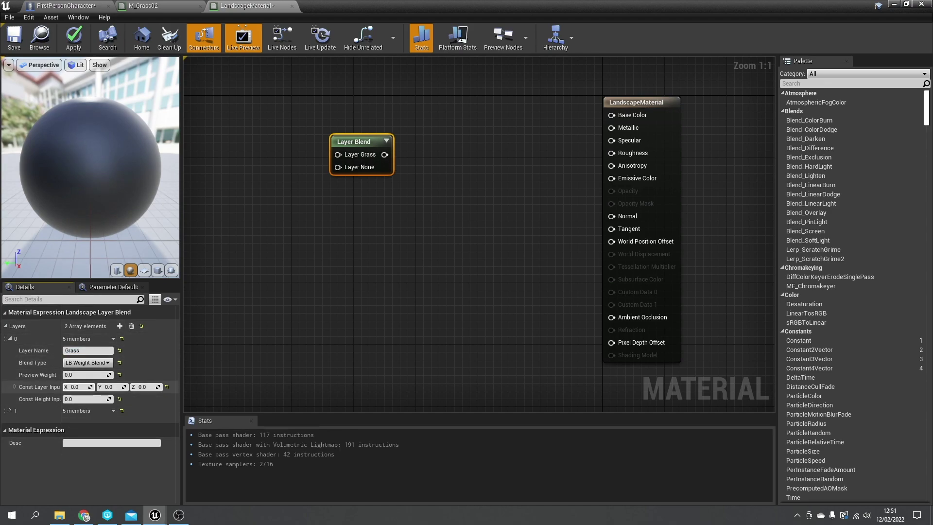
pyautogui.click(10, 410)
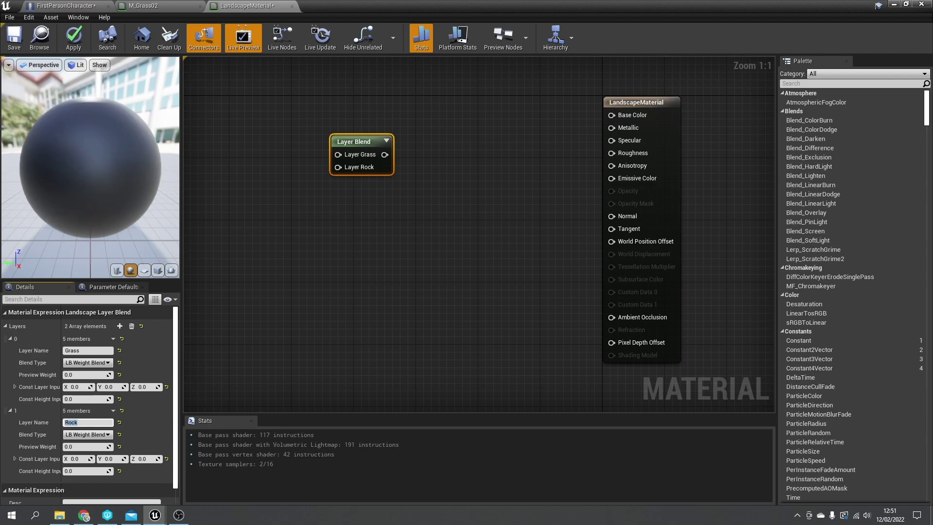
pyautogui.press('Return')
# Look through the Plains environment's Env_Plains_Terrain Materials folder in InfinityBladeGrassLands for materials to use as further layers
pyautogui.moveTo(414, 6); pyautogui.dragTo(476, 315)
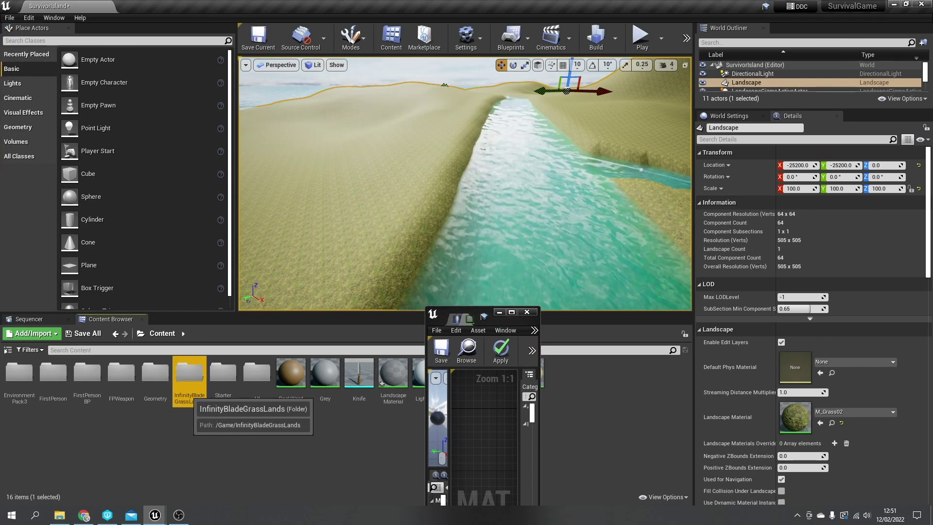
pyautogui.doubleClick(189, 374)
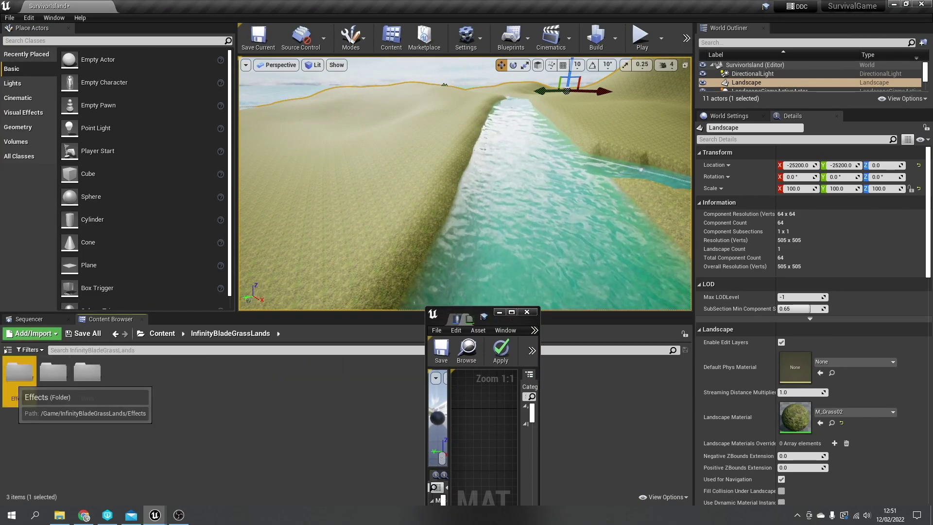
pyautogui.doubleClick(53, 374)
pyautogui.doubleClick(121, 375)
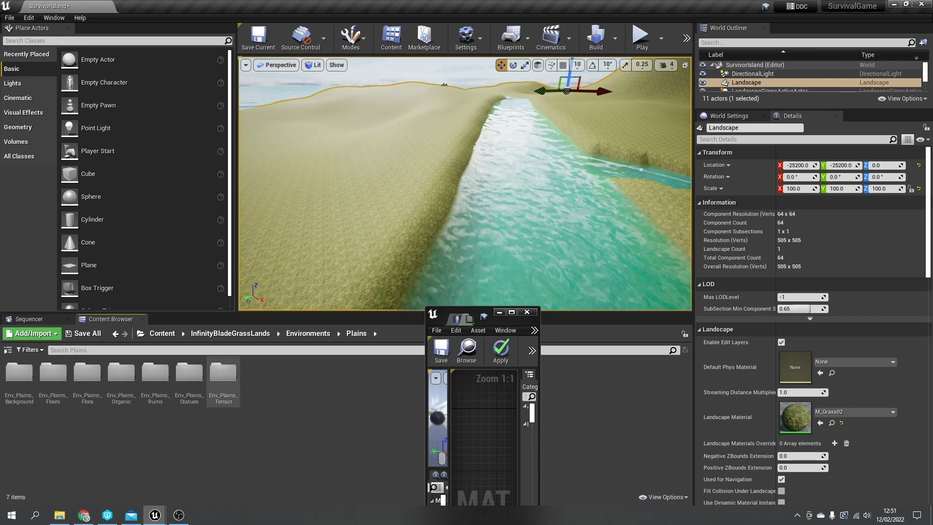
pyautogui.doubleClick(223, 374)
pyautogui.doubleClick(53, 374)
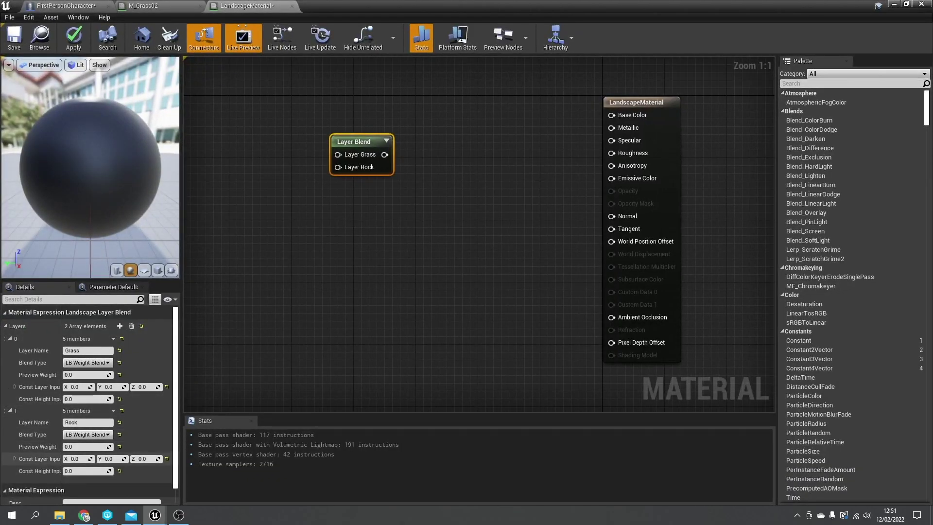
# Add a third layer to the Layer Blend node and name it Dirt
pyautogui.click(119, 326)
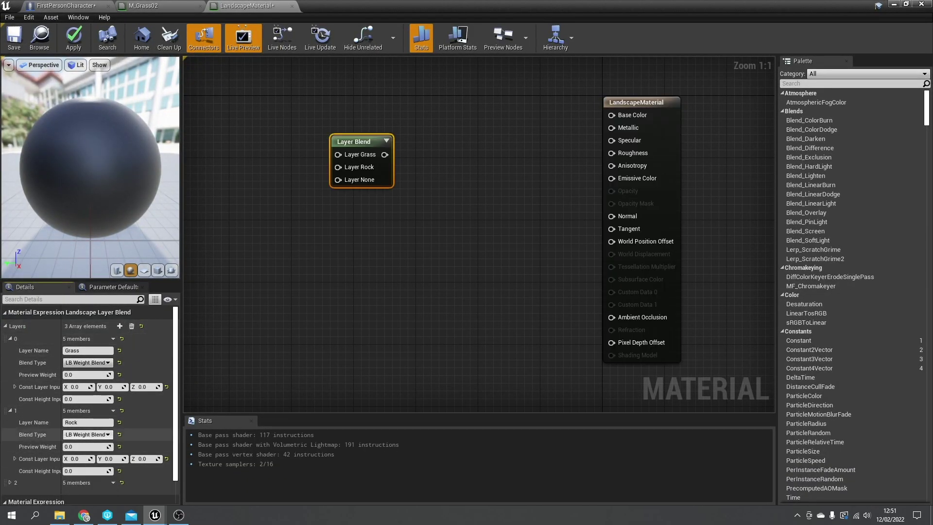
pyautogui.scroll(-2, 83, 459)
pyautogui.click(9, 460)
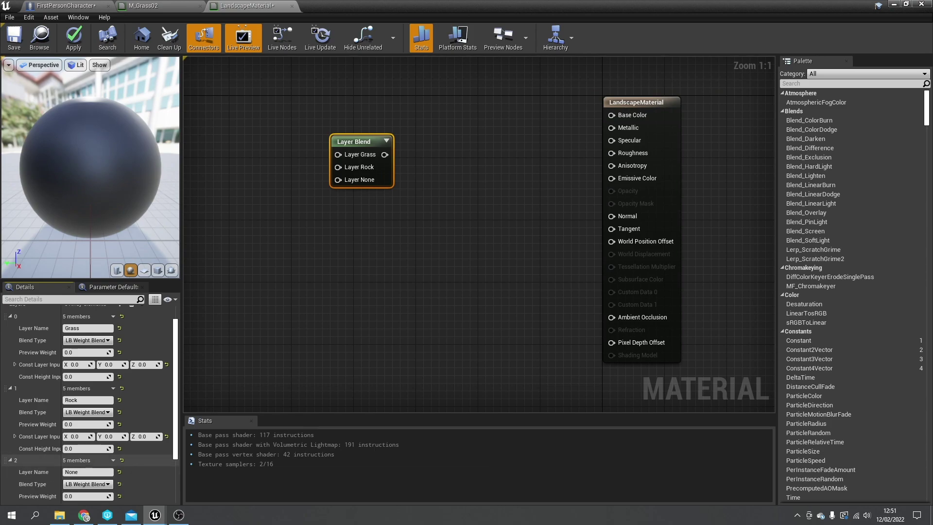
pyautogui.moveTo(82, 472); pyautogui.dragTo(64, 472)
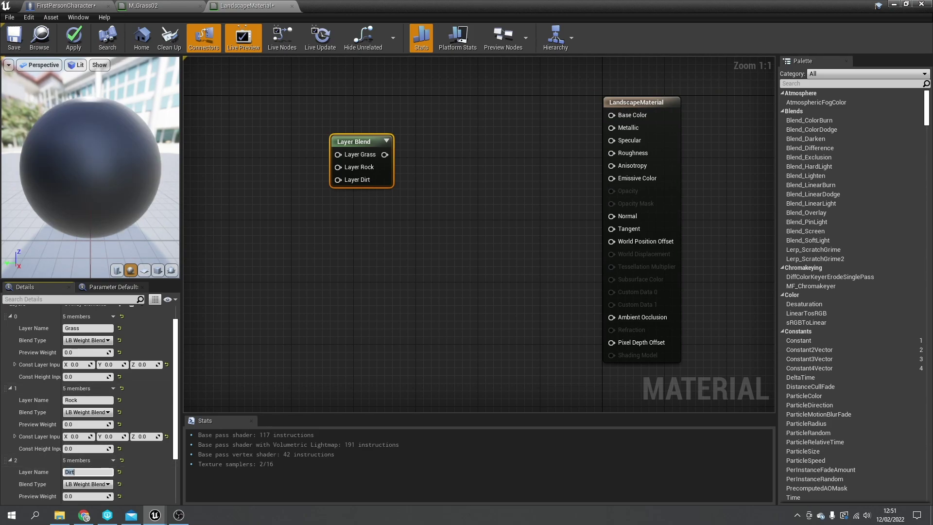
pyautogui.scroll(2, 140, 352)
# Check the available terrain materials again and add a fourth Layer Blend layer named Grass2
pyautogui.moveTo(348, 6); pyautogui.dragTo(432, 370)
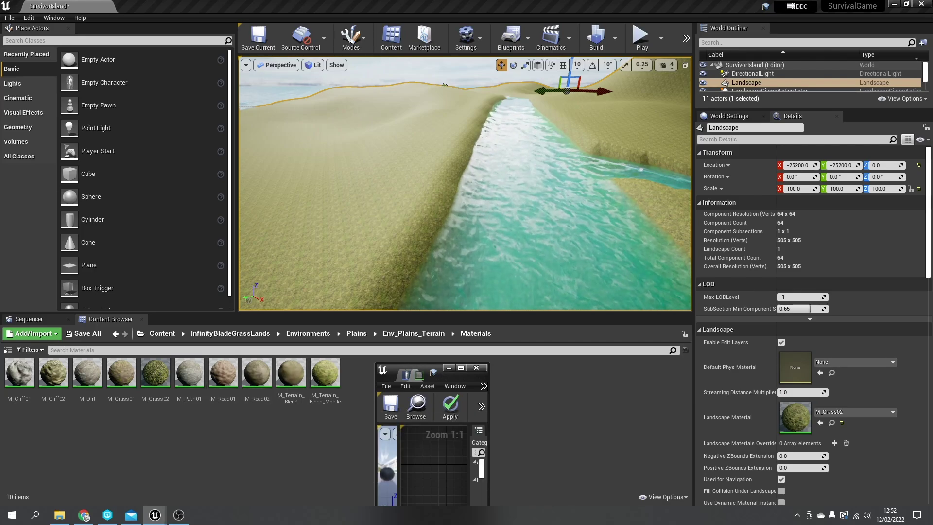
pyautogui.click(461, 368)
pyautogui.scroll(-5, 117, 436)
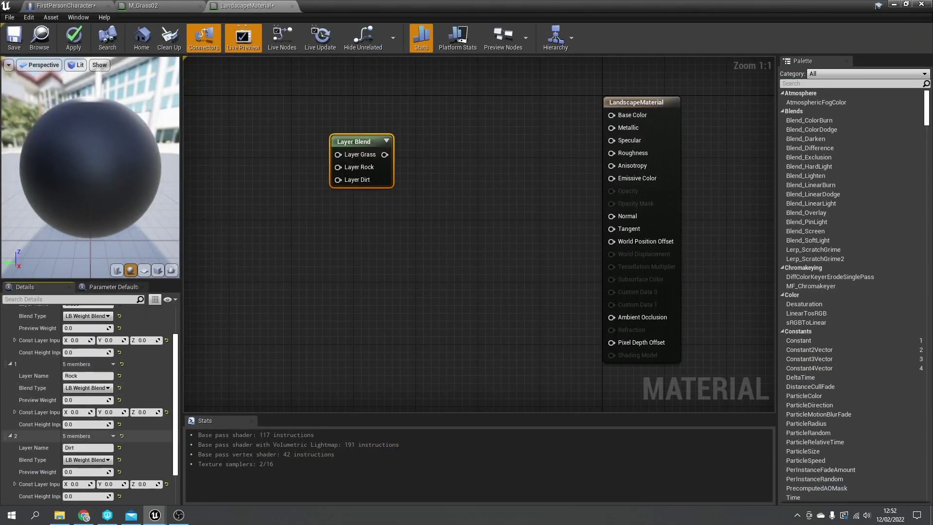
pyautogui.scroll(4, 90, 403)
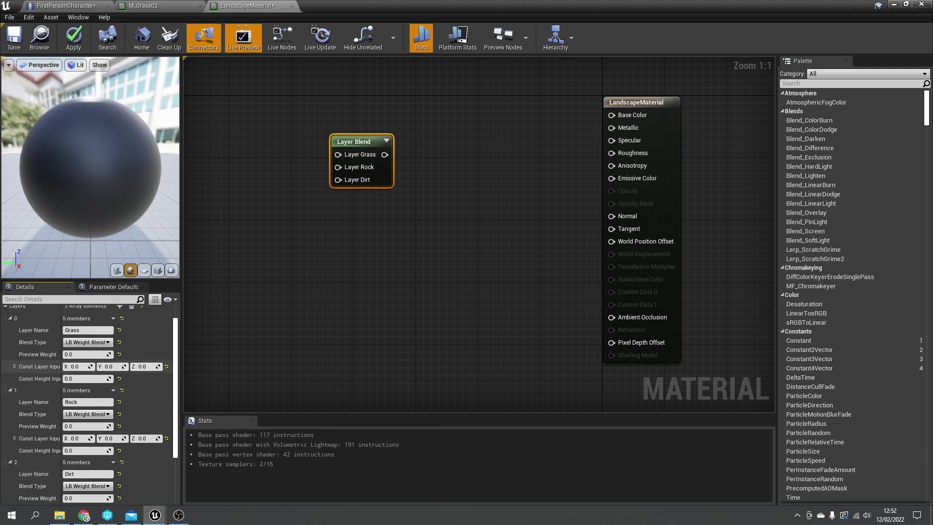
pyautogui.click(120, 321)
pyautogui.scroll(-5, 116, 389)
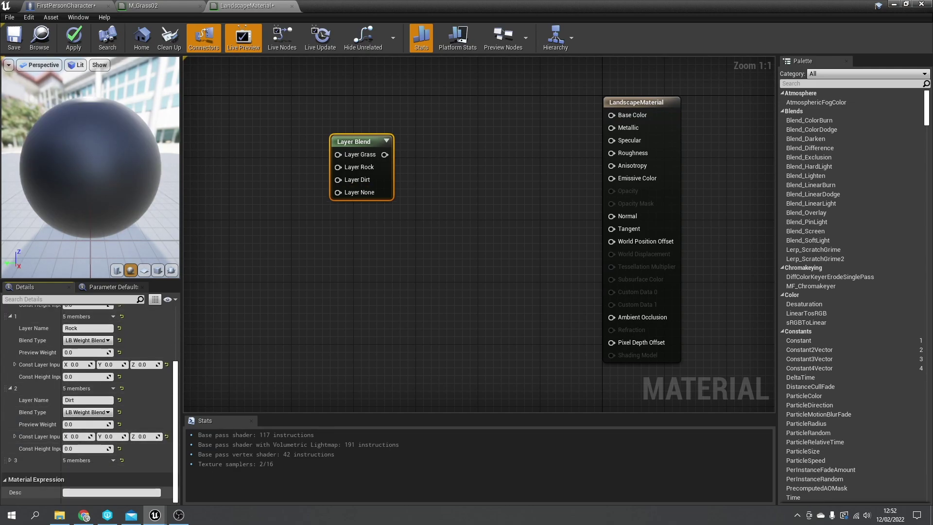
pyautogui.click(10, 461)
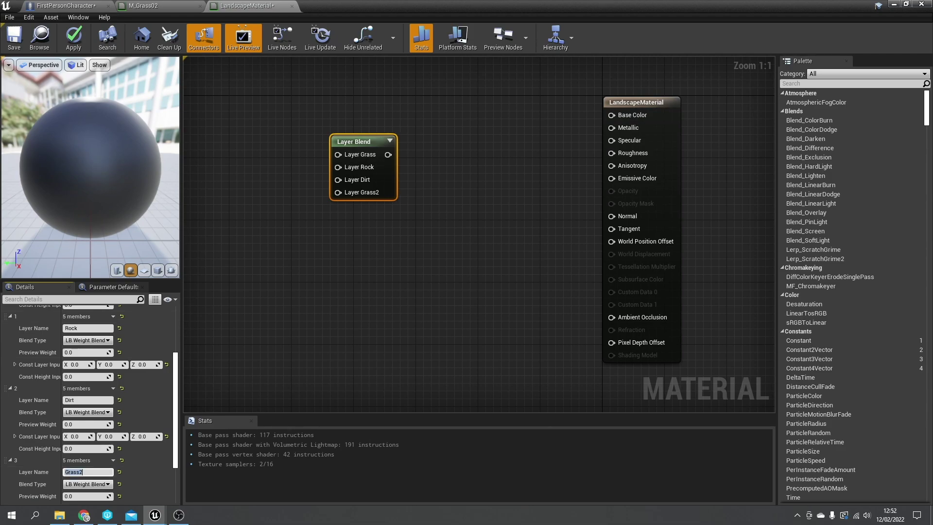
# Place a Texture Sample node in the LandscapeMaterial graph, well away from the Layer Blend node
pyautogui.moveTo(372, 214); pyautogui.dragTo(467, 151, button='right')
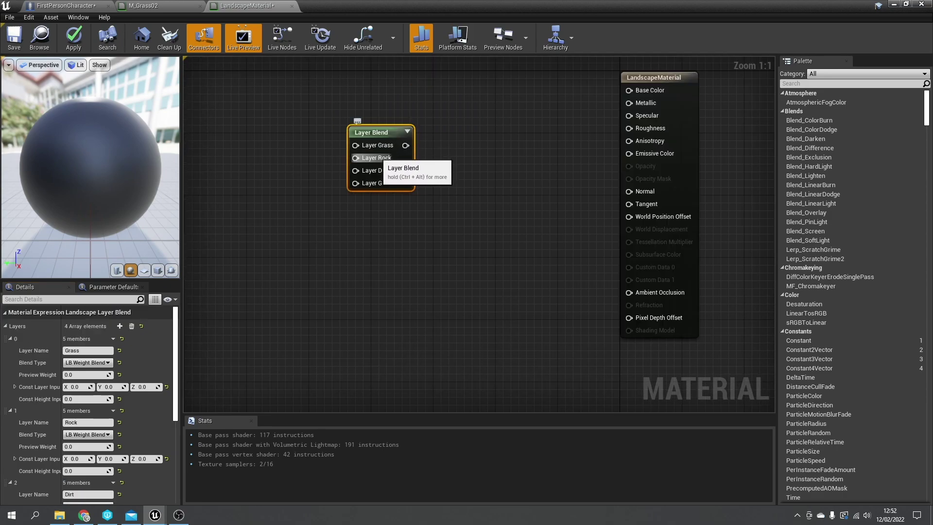
pyautogui.moveTo(377, 183); pyautogui.dragTo(479, 252, button='right')
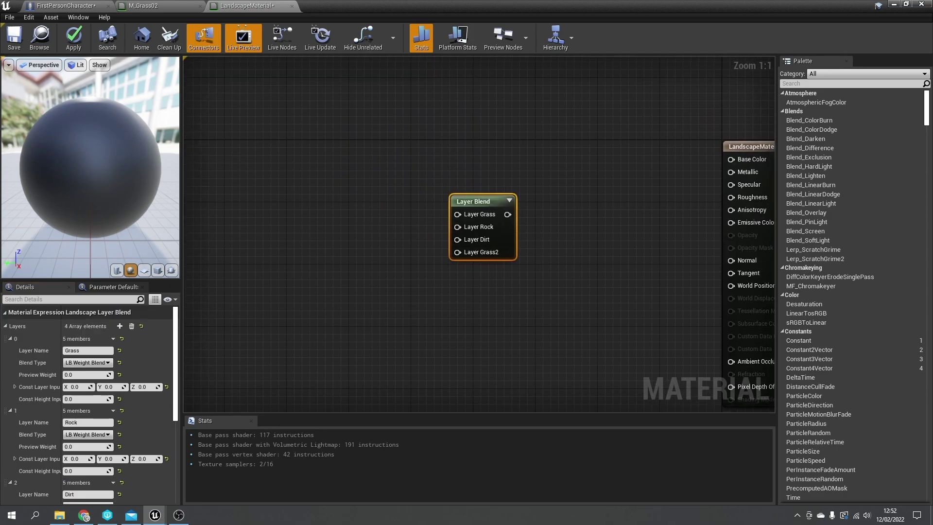
pyautogui.click(391, 233)
pyautogui.press('t')
pyautogui.click(286, 148)
pyautogui.moveTo(327, 212); pyautogui.dragTo(289, 182)
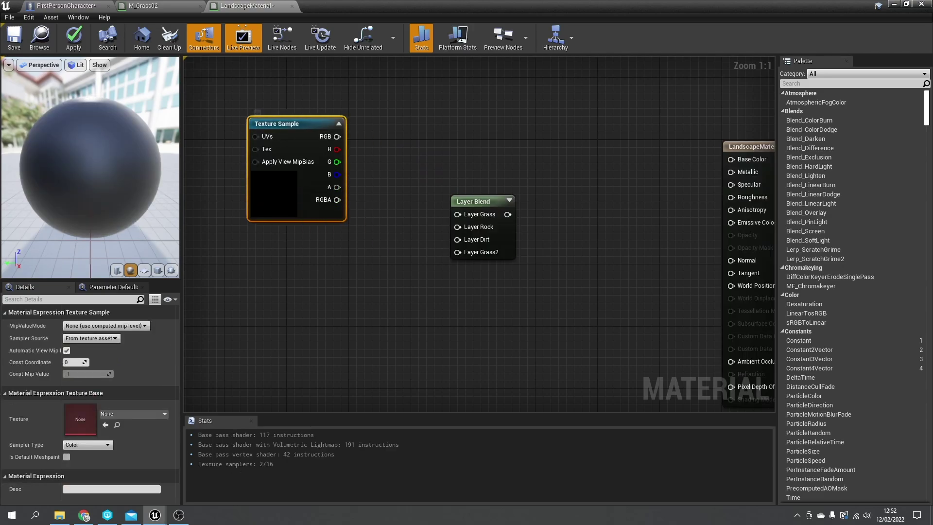
pyautogui.moveTo(288, 182); pyautogui.dragTo(421, 162, button='right')
pyautogui.moveTo(434, 178); pyautogui.dragTo(299, 163)
pyautogui.moveTo(301, 164); pyautogui.dragTo(421, 217, button='right')
pyautogui.moveTo(422, 216); pyautogui.dragTo(306, 178)
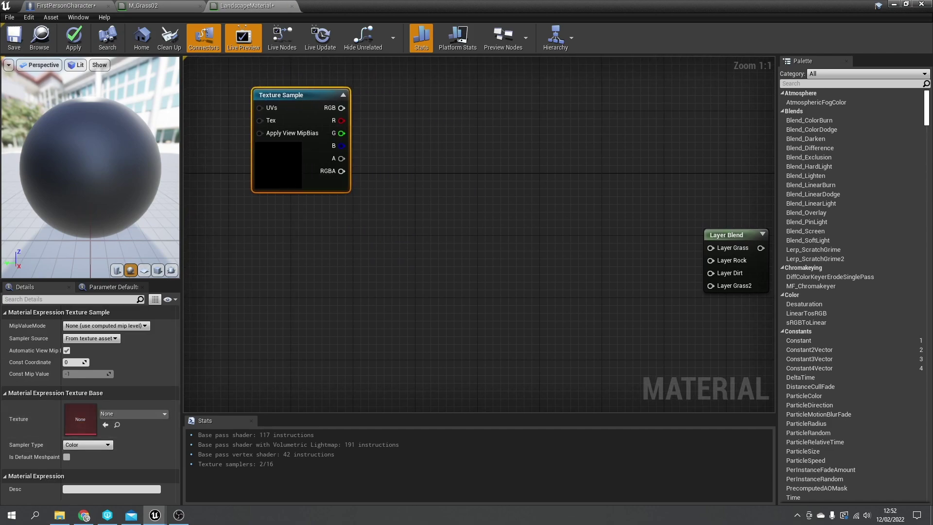
# Find the base color texture used in M_Grass02 and assign T_Grass02_D to the new Texture Sample node
pyautogui.click(170, 6)
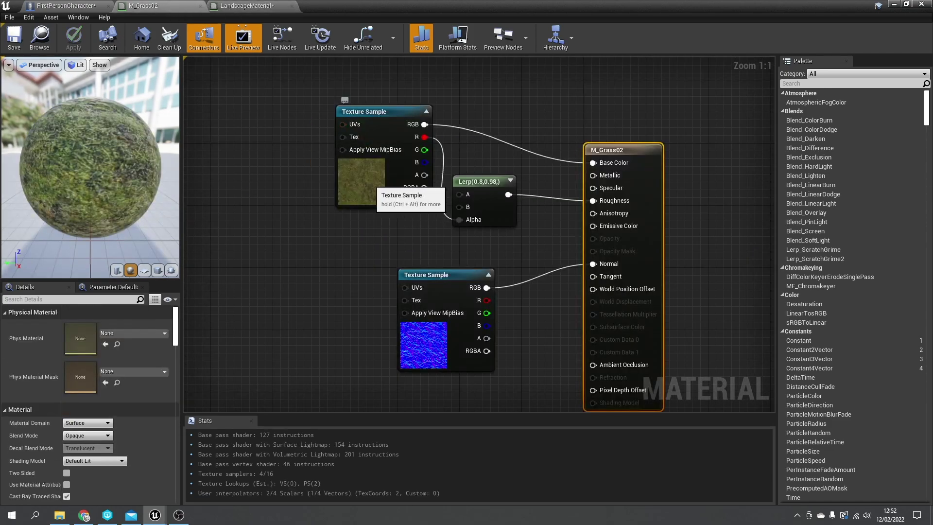
pyautogui.click(369, 187)
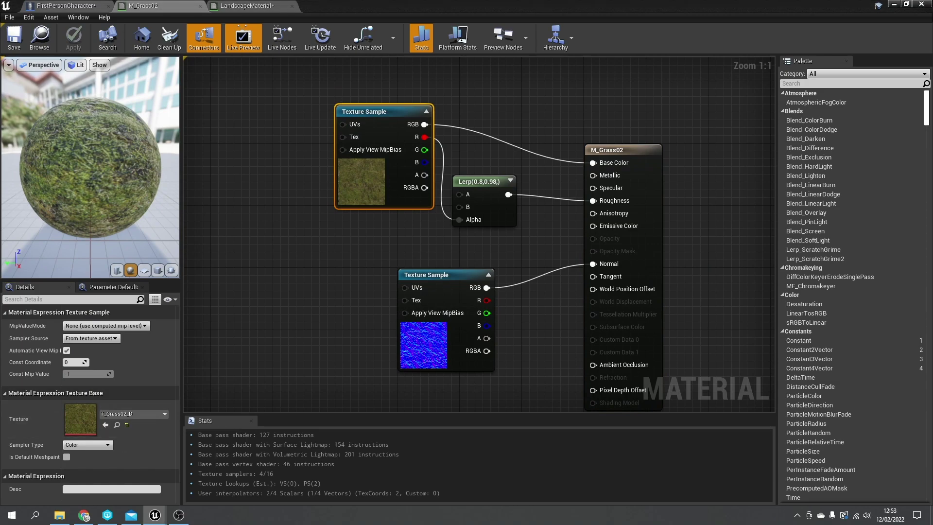
pyautogui.click(252, 5)
pyautogui.click(106, 425)
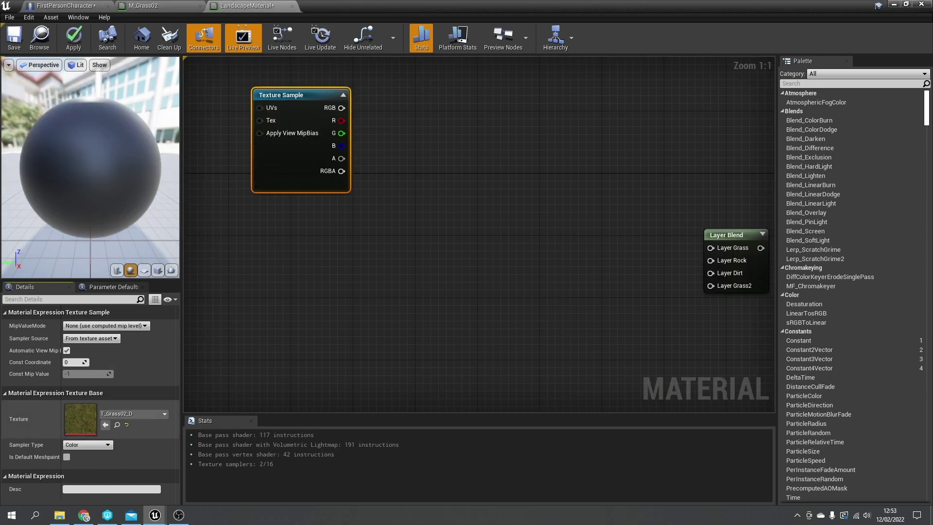
# Copy both Texture Sample nodes and the Lerp node from the M_Grass02 graph
pyautogui.click(160, 6)
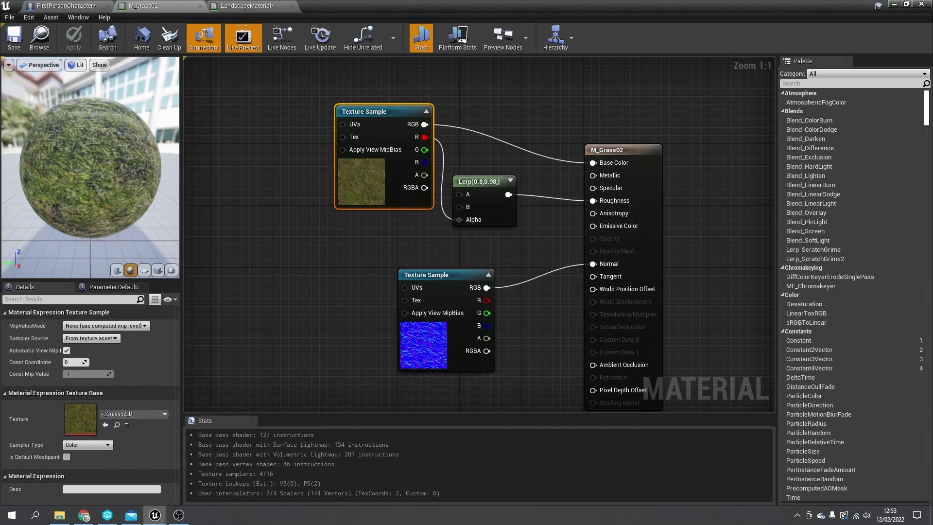
pyautogui.moveTo(350, 203); pyautogui.dragTo(478, 335)
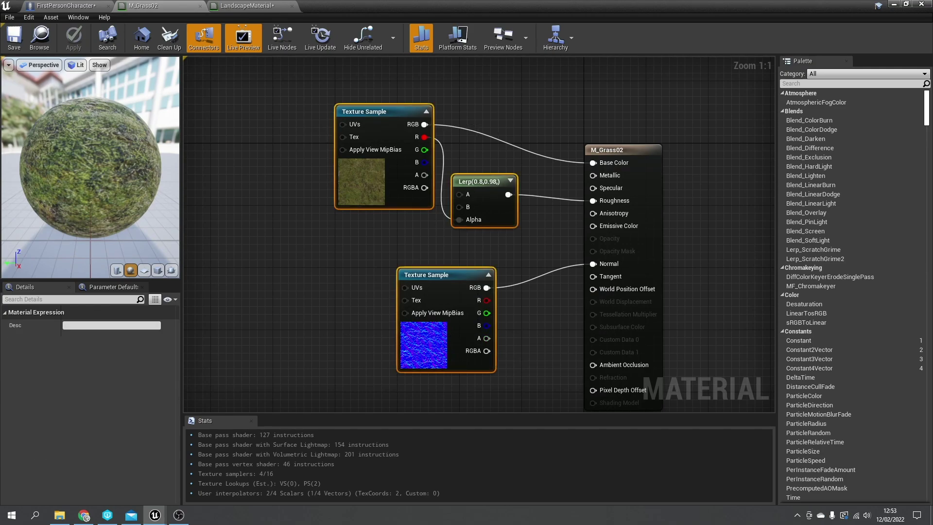
# Delete the T_Grass02_D Texture Sample node from the LandscapeMaterial graph
pyautogui.click(248, 5)
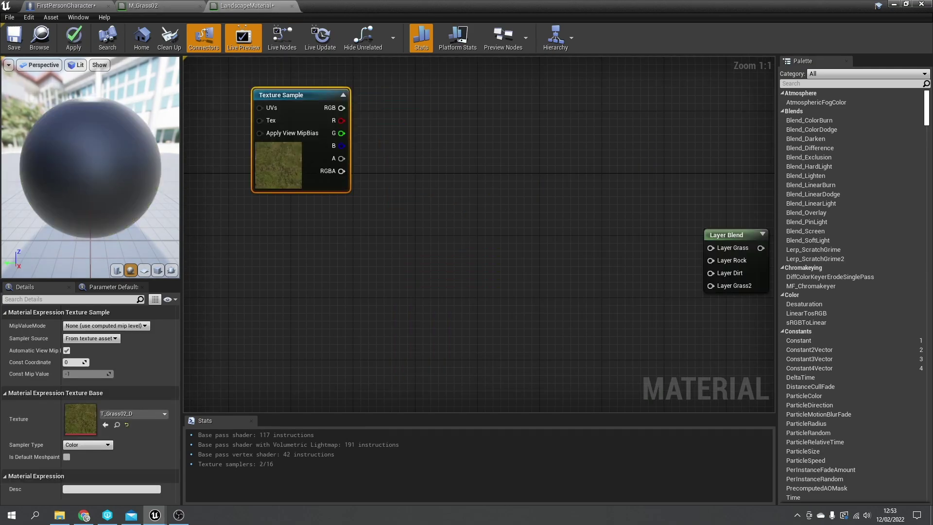
pyautogui.press('Delete')
pyautogui.scroll(-2, 768, 408)
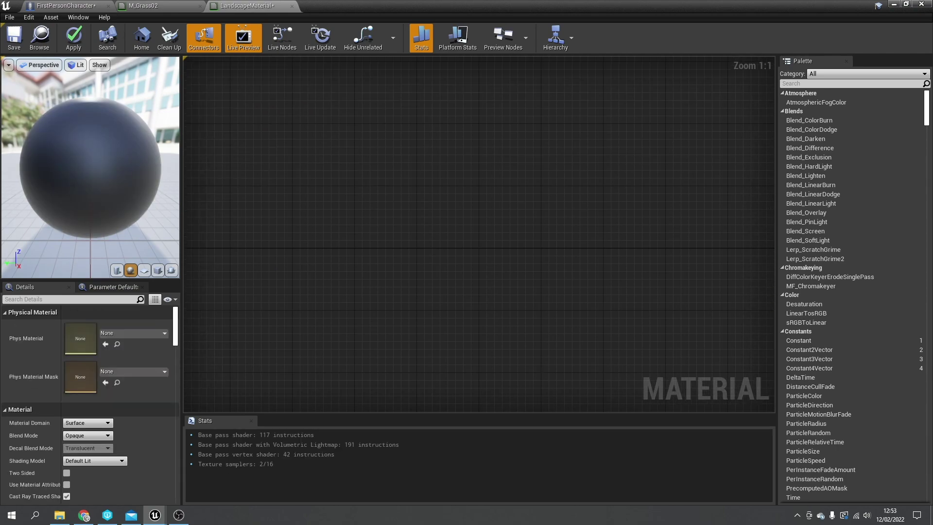
# Paste the copied Texture Sample and Lerp nodes into the LandscapeMaterial graph and place them well clear of the Layer Blend node
pyautogui.hotkey('ctrl', 'v')
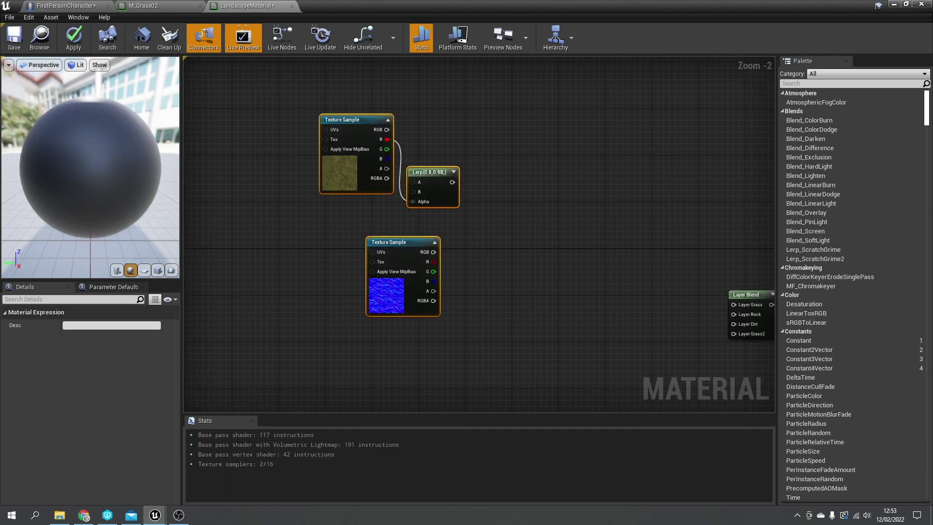
pyautogui.moveTo(365, 170); pyautogui.dragTo(237, 143)
pyautogui.click(355, 194)
# Add a SetMaterialAttributes node between the pasted texture nodes and the Layer Blend node
pyautogui.rightClick(381, 178)
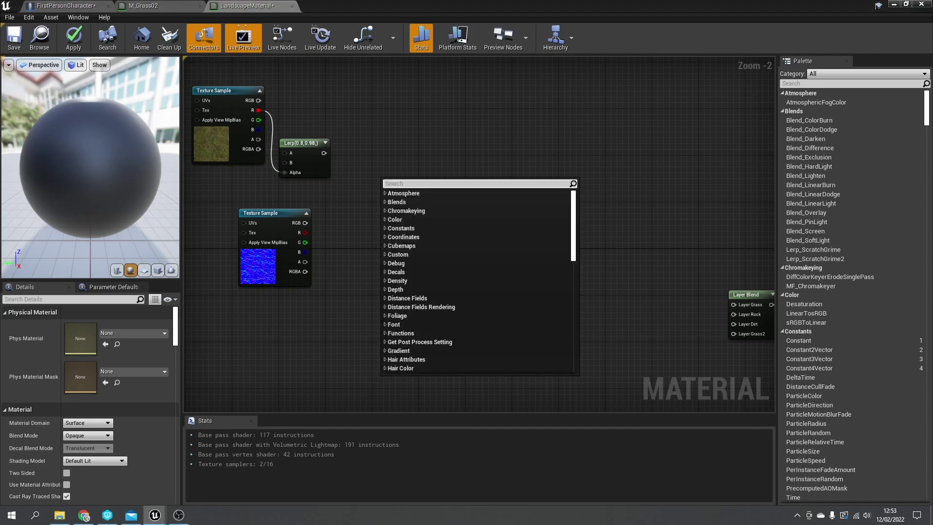
pyautogui.write('materiala')
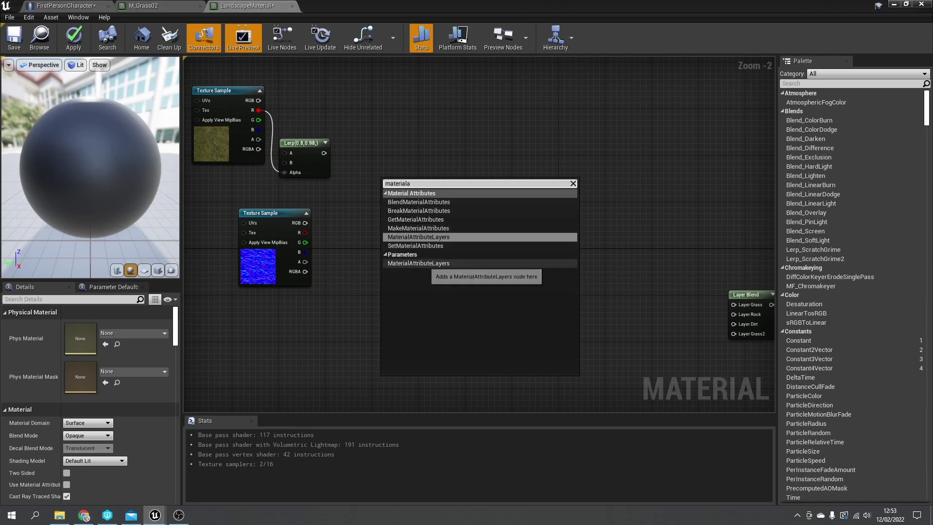
pyautogui.click(416, 246)
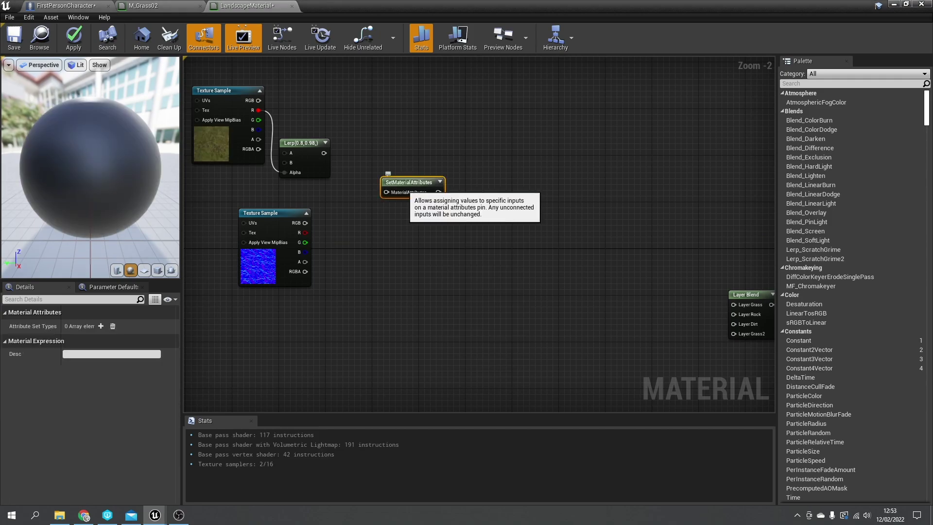
# Add nine attribute set types to the SetMaterialAttributes node, Base Color through Normal, comparing with the inputs used in M_Grass02
pyautogui.scroll(2, 443, 126)
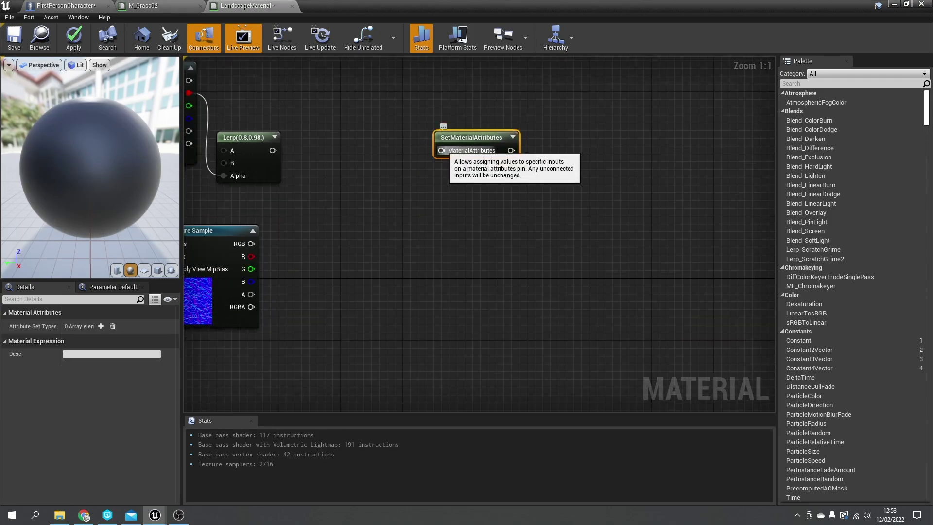
pyautogui.click(100, 326)
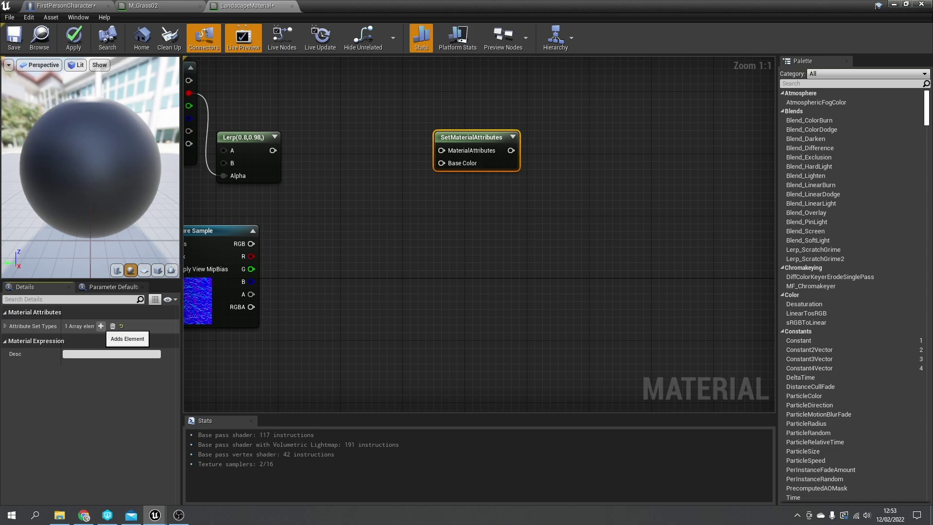
pyautogui.click(100, 326)
pyautogui.click(100, 326)
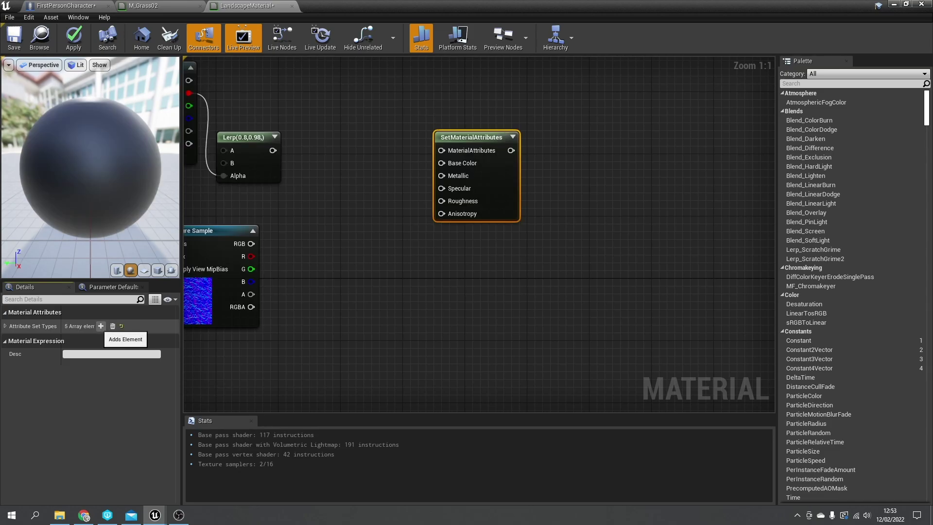
pyautogui.click(136, 6)
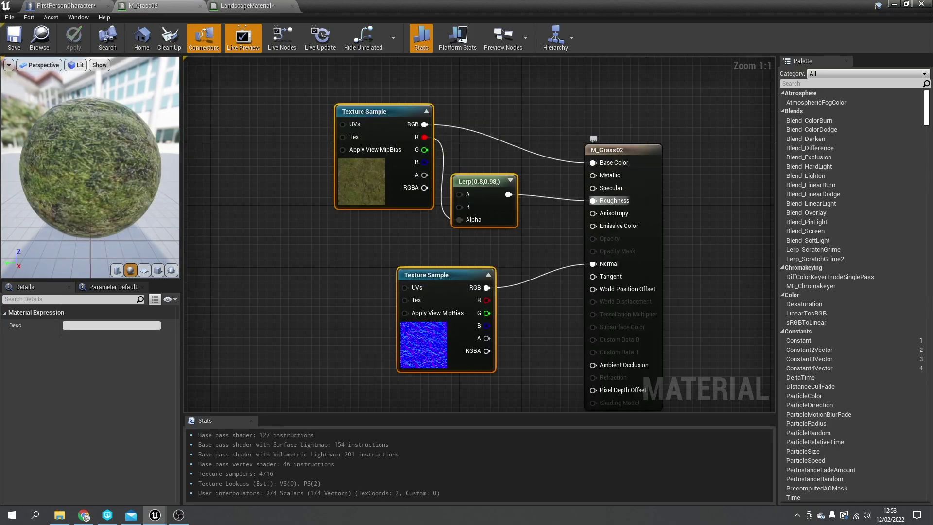
pyautogui.click(245, 5)
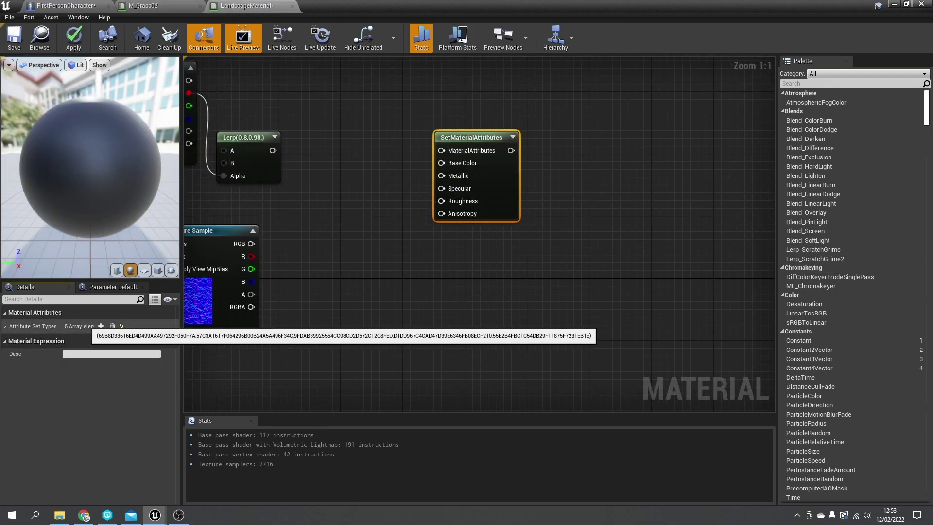
pyautogui.click(101, 326)
pyautogui.click(101, 326)
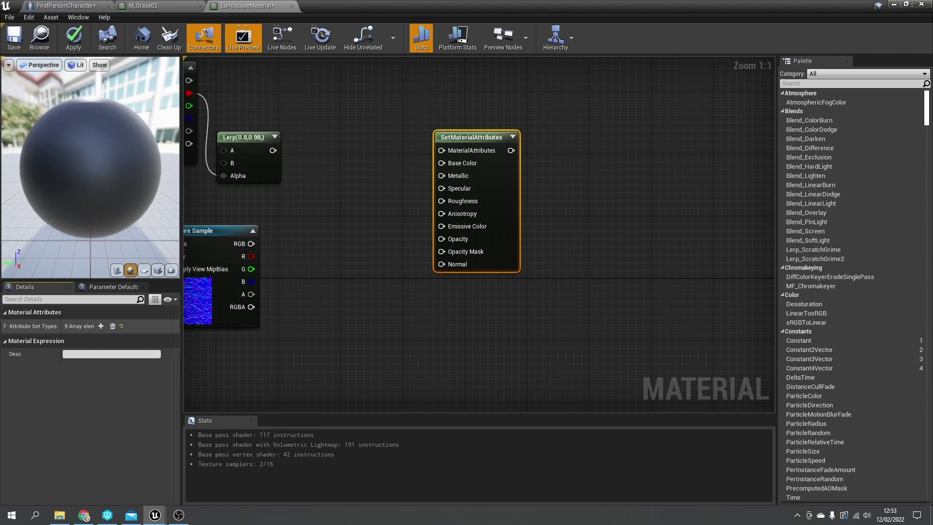
# Connect the normal texture to Normal, the grass texture to Base Color and the Lerp to Roughness, and move SetMaterialAttributes closer
pyautogui.moveTo(251, 243); pyautogui.dragTo(442, 264)
pyautogui.moveTo(359, 204); pyautogui.dragTo(530, 225, button='right')
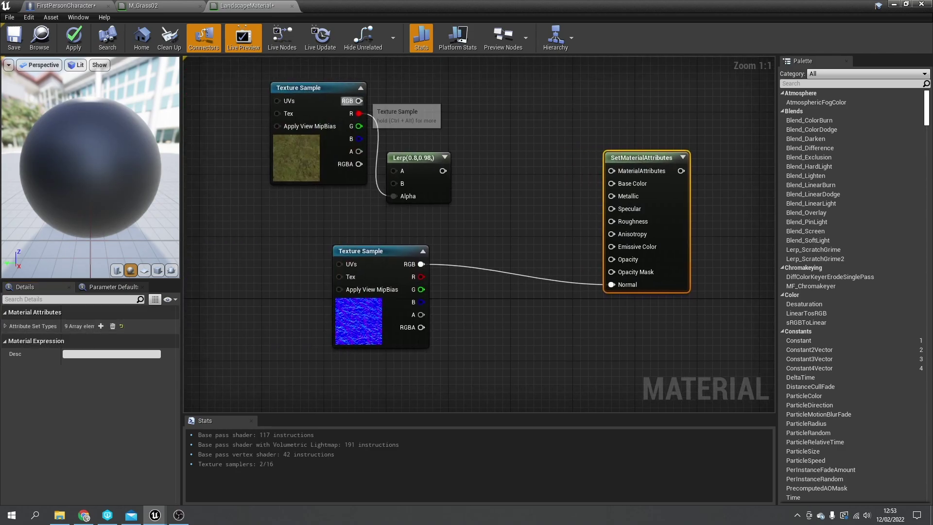
pyautogui.moveTo(360, 101); pyautogui.dragTo(611, 184)
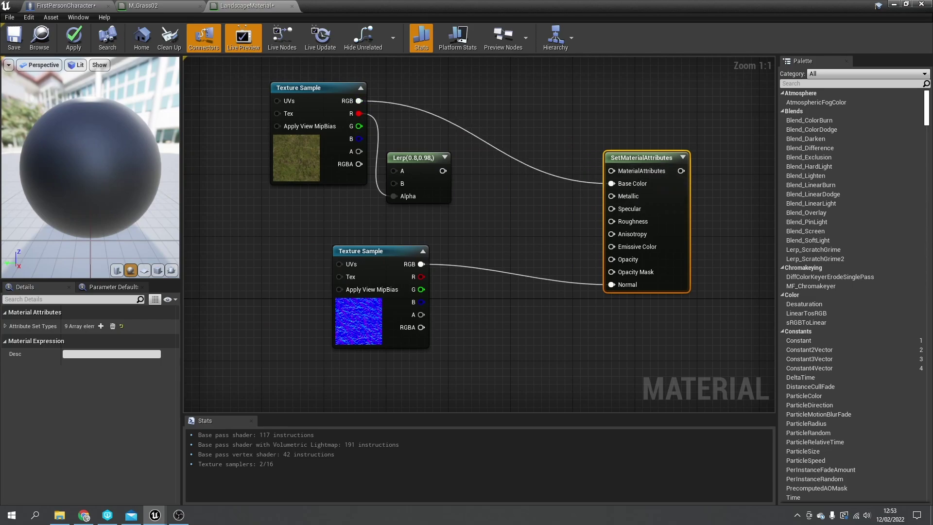
pyautogui.moveTo(443, 170); pyautogui.dragTo(498, 186)
pyautogui.moveTo(639, 209); pyautogui.dragTo(621, 221)
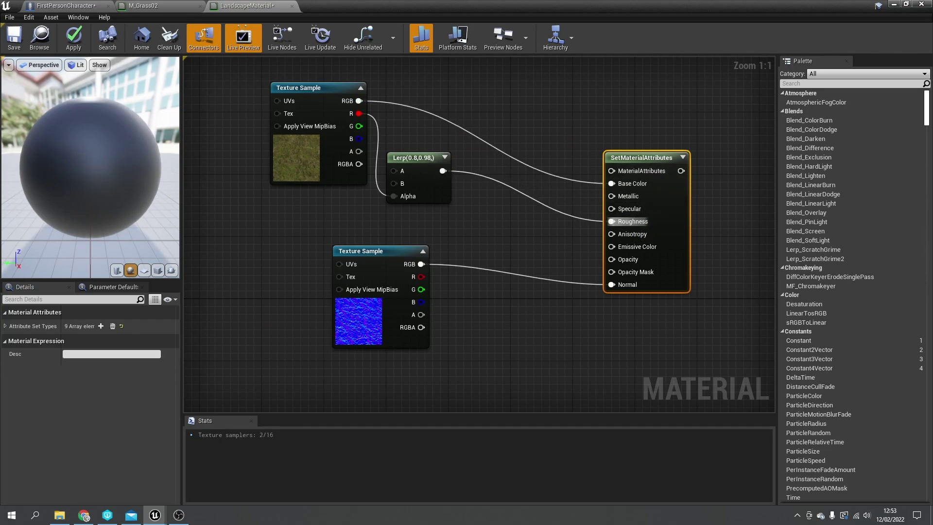
pyautogui.moveTo(660, 158); pyautogui.dragTo(577, 98)
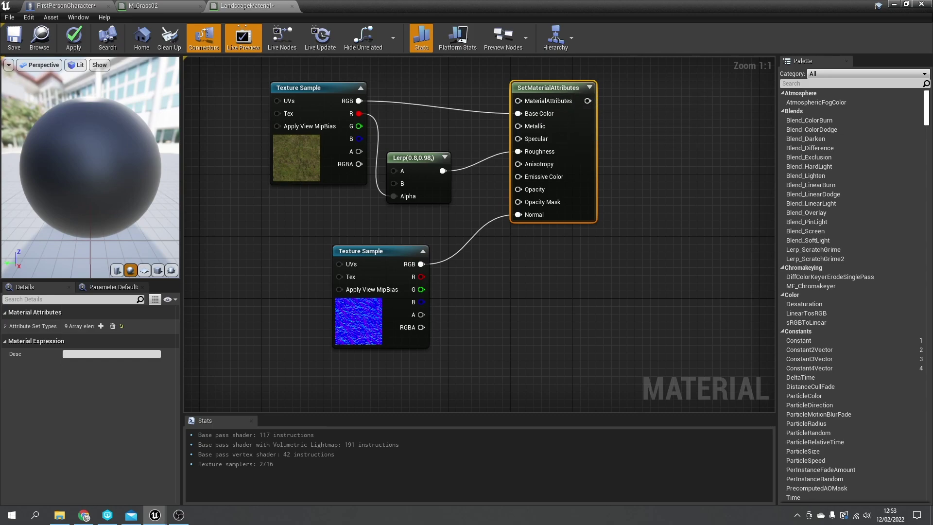
# Delete Metallic, Specular, Anisotropy, EmissiveColor, Opacity and OpacityMask from the SetMaterialAttributes node's attribute set types
pyautogui.click(6, 326)
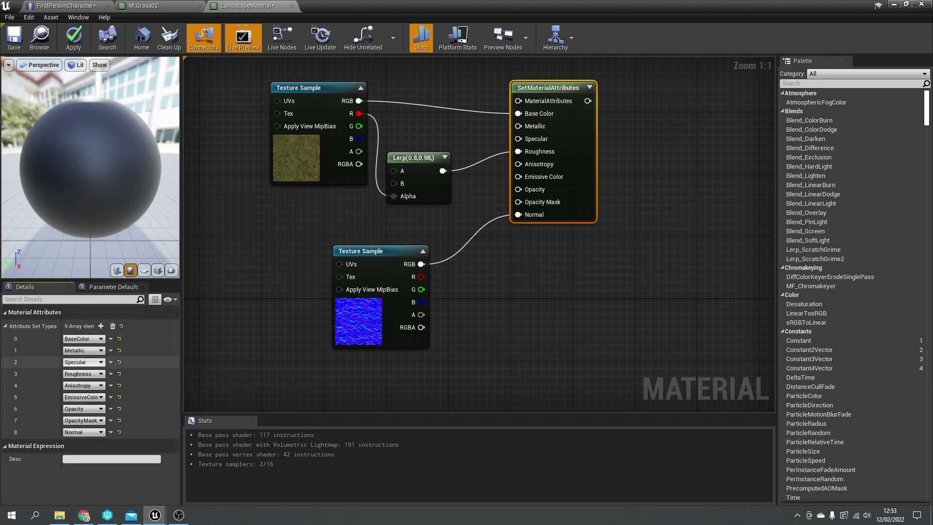
pyautogui.click(124, 370)
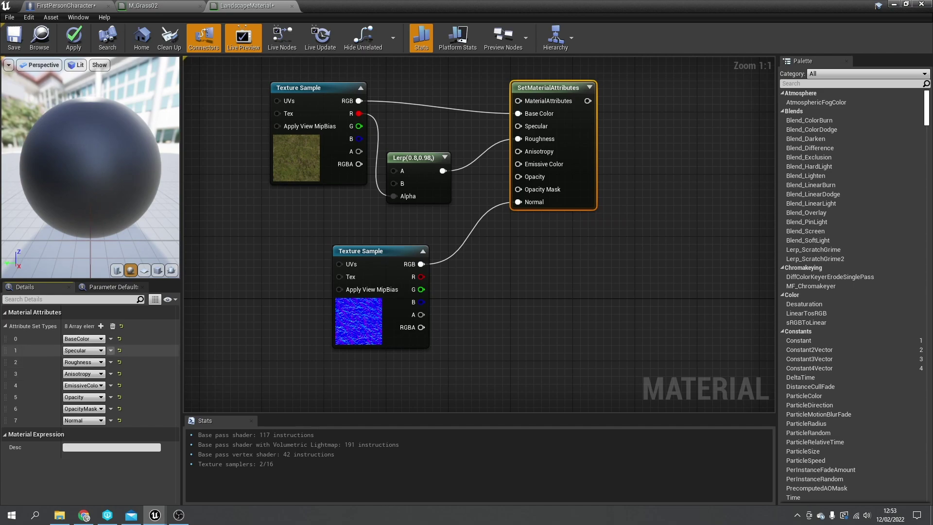
pyautogui.click(124, 370)
pyautogui.click(111, 362)
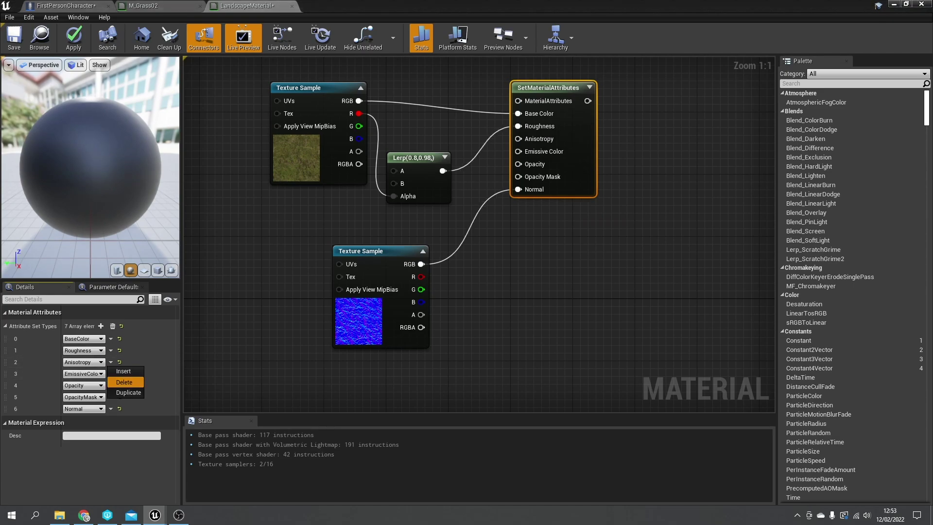
pyautogui.click(124, 382)
pyautogui.click(110, 362)
pyautogui.click(124, 370)
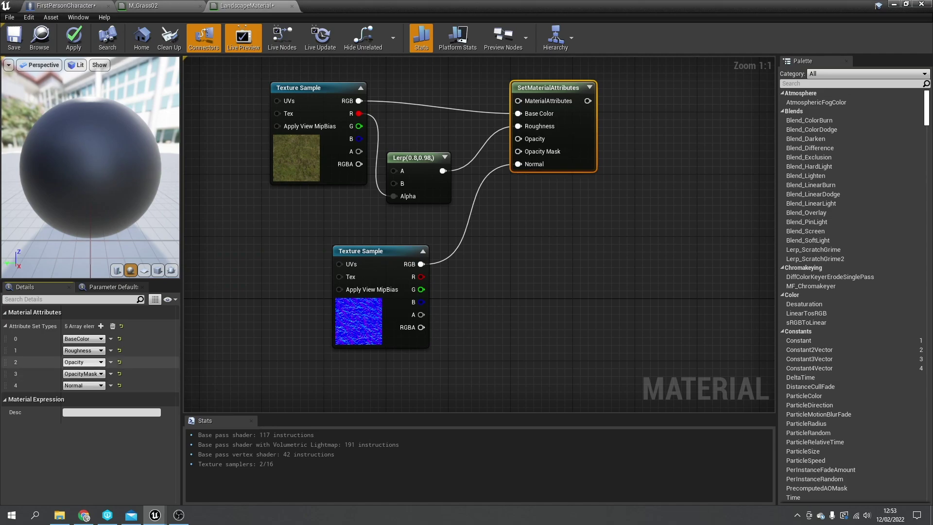
pyautogui.click(124, 381)
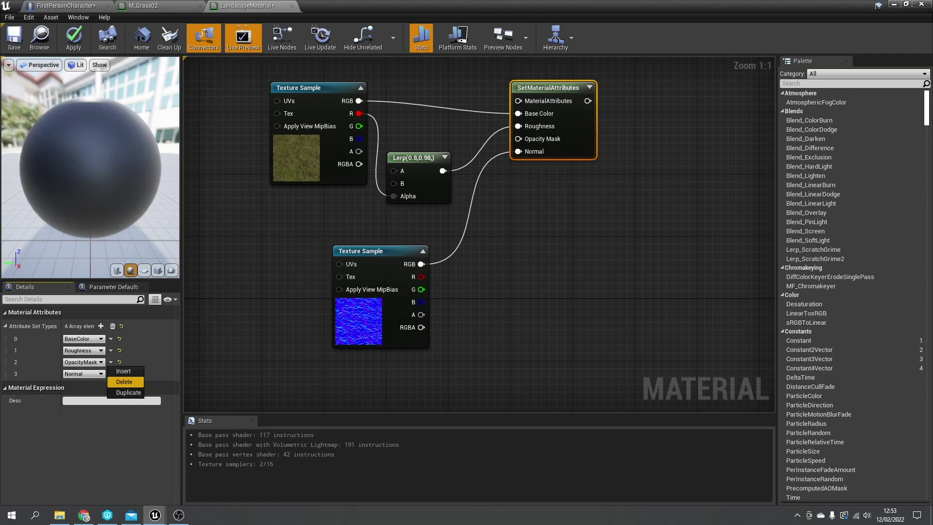
pyautogui.click(124, 381)
# Align the normal Texture Sample beneath the grass one and move the whole node group lower in the graph
pyautogui.moveTo(376, 299); pyautogui.dragTo(320, 267)
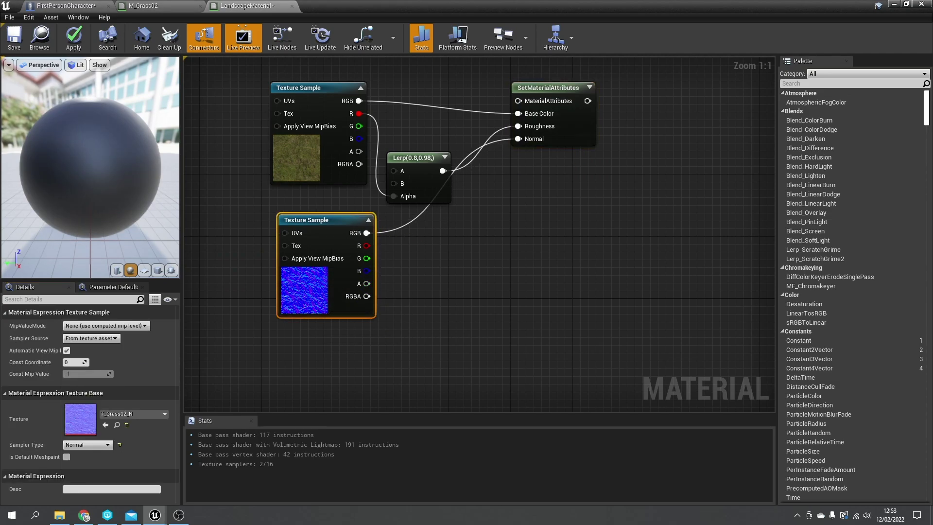
pyautogui.moveTo(663, 216); pyautogui.dragTo(592, 216, button='right')
pyautogui.scroll(-3, 389, 168)
pyautogui.moveTo(575, 109); pyautogui.dragTo(316, 286)
pyautogui.moveTo(362, 165); pyautogui.dragTo(424, 340)
# Connect the SetMaterialAttributes output to the Layer Grass2 input of the Layer Blend node
pyautogui.moveTo(423, 340); pyautogui.dragTo(134, 183, button='right')
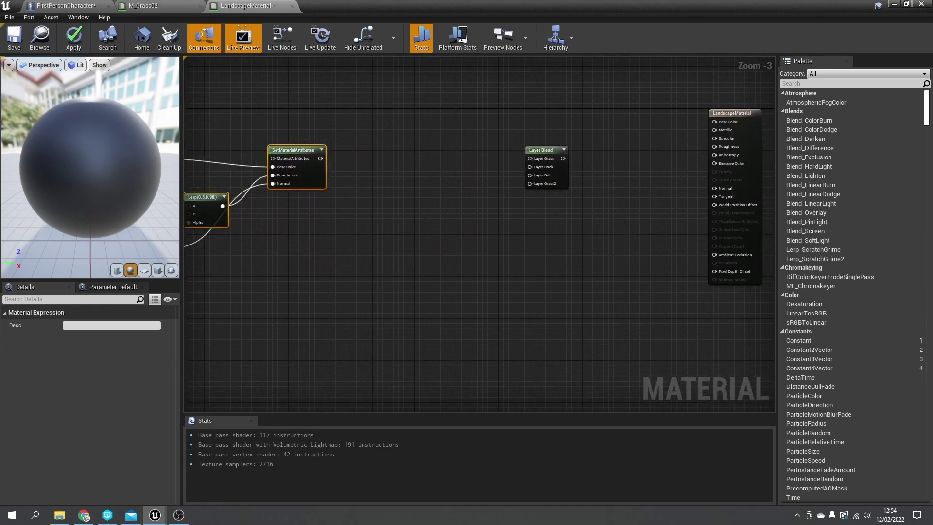
pyautogui.moveTo(318, 174); pyautogui.dragTo(549, 167)
pyautogui.scroll(2, 455, 259)
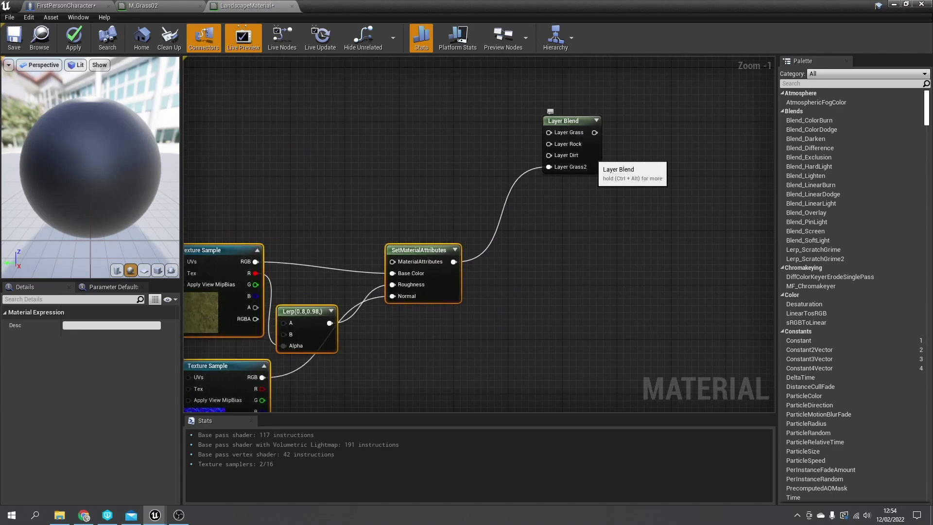
# Enable Use Material Attributes on the LandscapeMaterial result node, connect the Layer Blend output to it and move it closer
pyautogui.moveTo(620, 172); pyautogui.dragTo(335, 187, button='right')
pyautogui.click(559, 111)
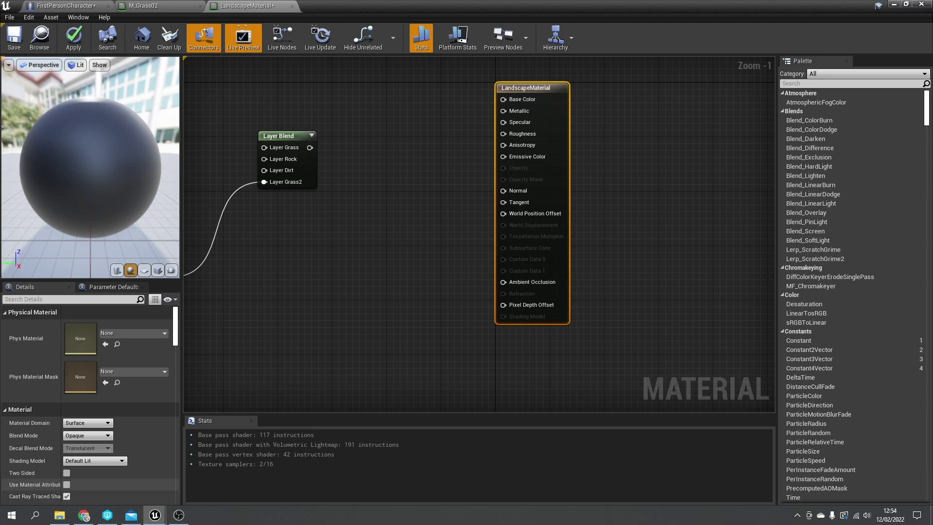
pyautogui.click(67, 484)
pyautogui.moveTo(504, 99); pyautogui.dragTo(310, 147)
pyautogui.moveTo(525, 87); pyautogui.dragTo(471, 108)
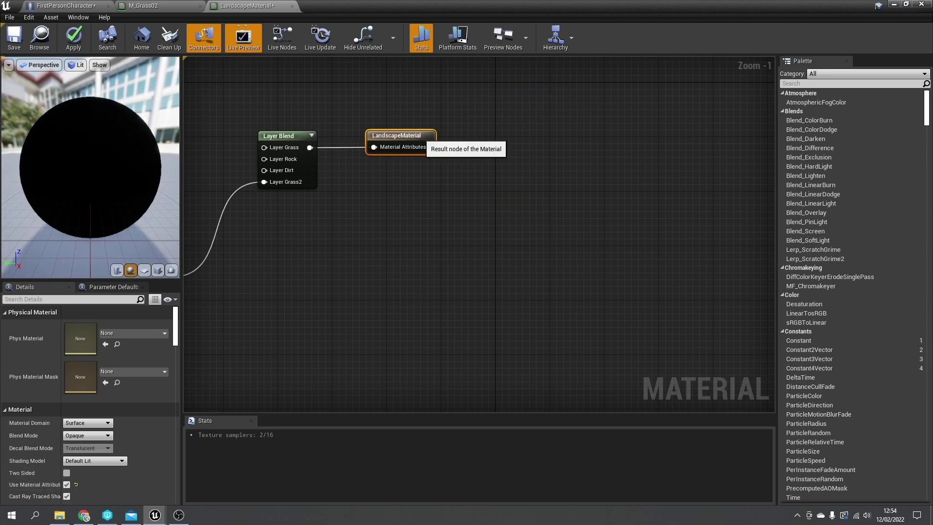
# Select the whole Grass2 node group and move it further below the Layer Blend node
pyautogui.moveTo(366, 219); pyautogui.dragTo(625, 182, button='right')
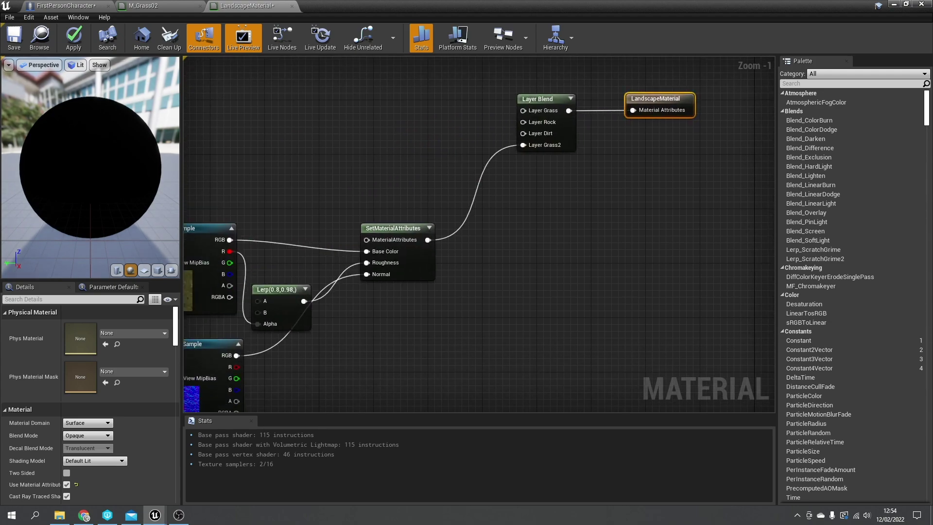
pyautogui.moveTo(413, 340); pyautogui.dragTo(587, 283, button='right')
pyautogui.moveTo(587, 349); pyautogui.dragTo(371, 202)
pyautogui.moveTo(365, 237); pyautogui.dragTo(320, 343)
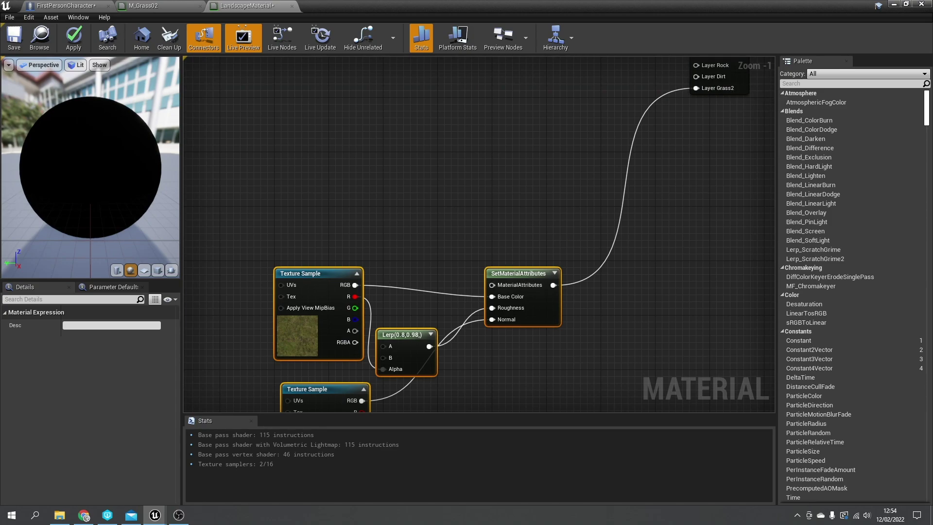
# Close M_Grass02 and open the M_Grass01 material from the Env_Plains_Terrain Materials folder
pyautogui.click(194, 6)
pyautogui.click(200, 6)
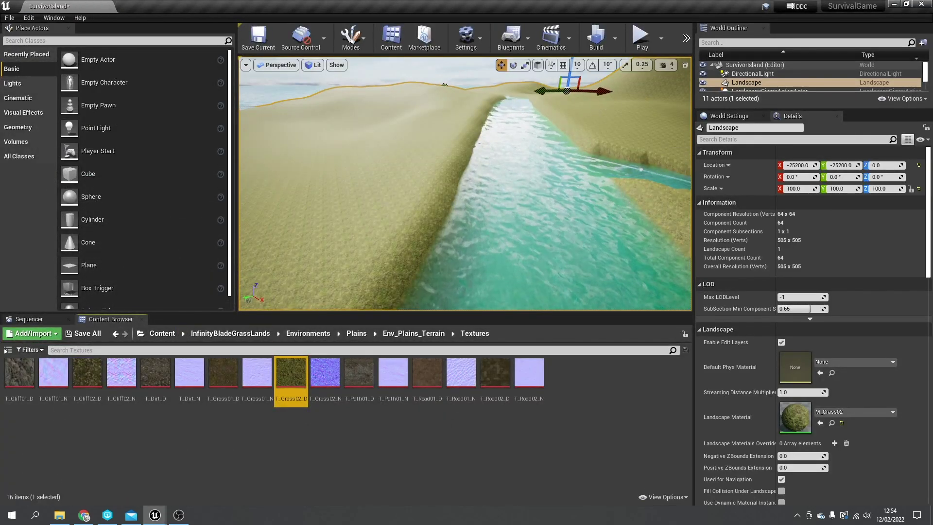
pyautogui.click(413, 334)
pyautogui.click(356, 333)
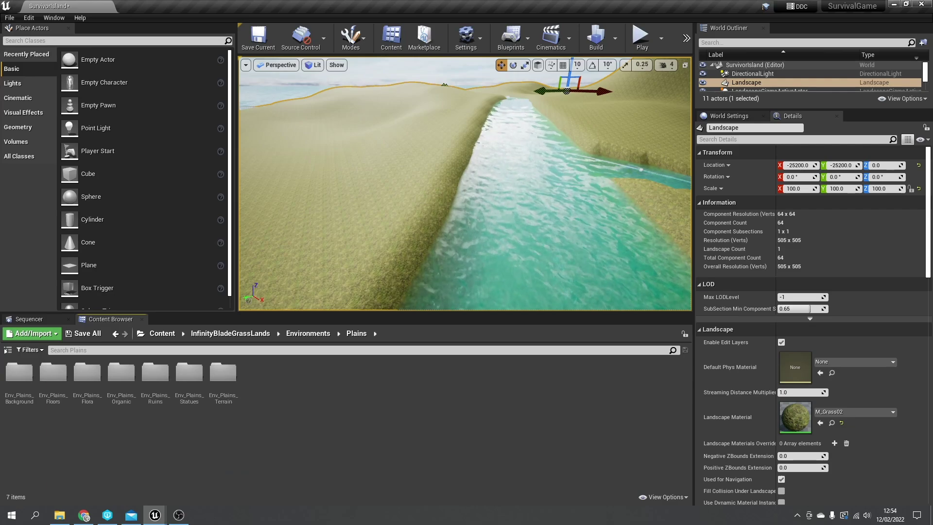
pyautogui.doubleClick(223, 373)
pyautogui.doubleClick(19, 372)
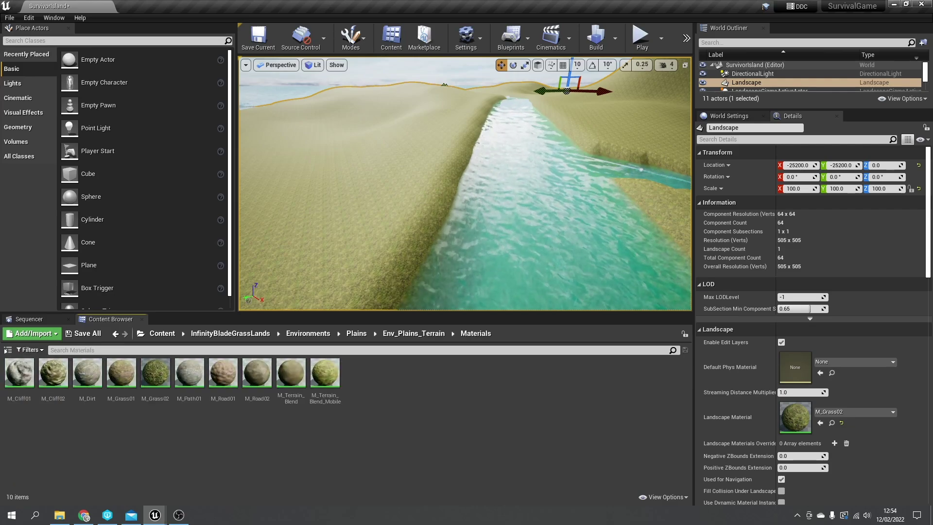
pyautogui.click(121, 373)
pyautogui.doubleClick(121, 372)
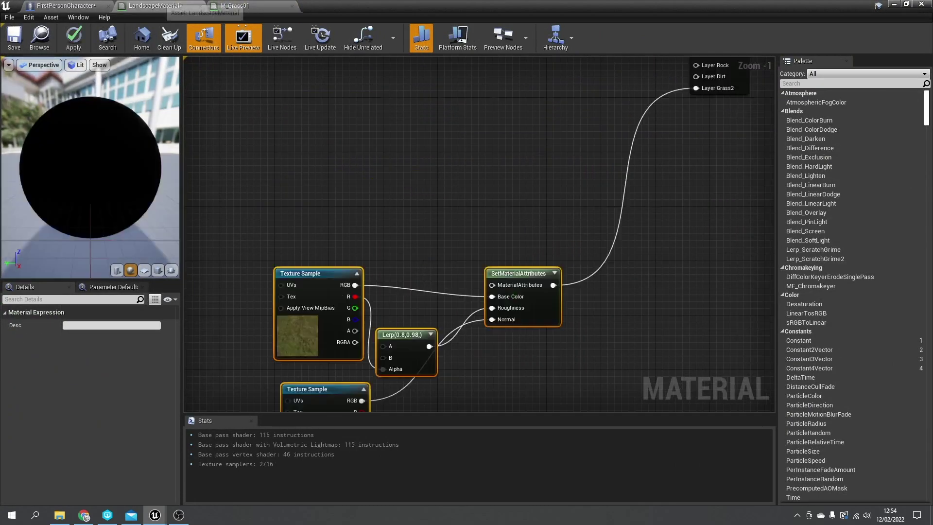
# Paste the M_Grass01 Texture Sample and Lerp nodes into the LandscapeMaterial graph above the Grass2 node group
pyautogui.moveTo(320, 211); pyautogui.dragTo(439, 295, button='right')
pyautogui.click(378, 186)
pyautogui.hotkey('ctrl', 'v')
pyautogui.moveTo(410, 311); pyautogui.dragTo(389, 256)
pyautogui.moveTo(434, 274); pyautogui.dragTo(354, 167, button='right')
# Duplicate the Grass2 group's SetMaterialAttributes node beside the pasted M_Grass01 nodes
pyautogui.click(588, 302)
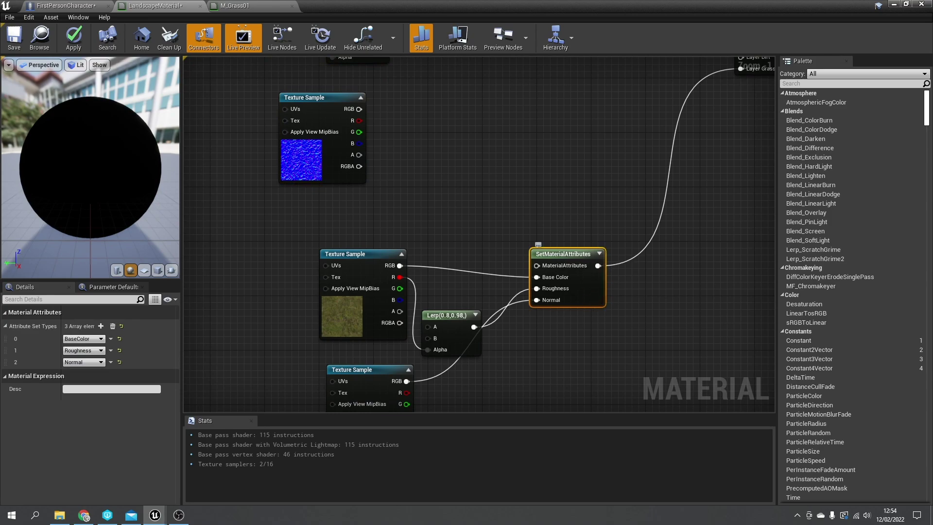
pyautogui.hotkey('ctrl', 'v')
pyautogui.moveTo(537, 129); pyautogui.dragTo(542, 249, button='right')
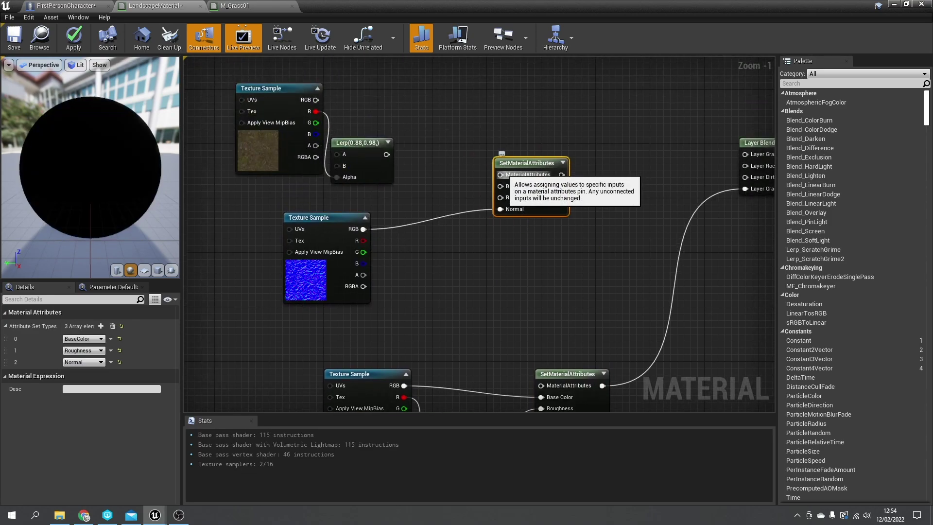
# Wire the M_Grass01 textures and Lerp into the new node's Base Color, Roughness and Normal, and connect its output to Layer Grass
pyautogui.moveTo(502, 175); pyautogui.dragTo(387, 155)
pyautogui.moveTo(500, 186); pyautogui.dragTo(316, 99)
pyautogui.moveTo(387, 155); pyautogui.dragTo(446, 172)
pyautogui.moveTo(525, 203); pyautogui.dragTo(525, 203)
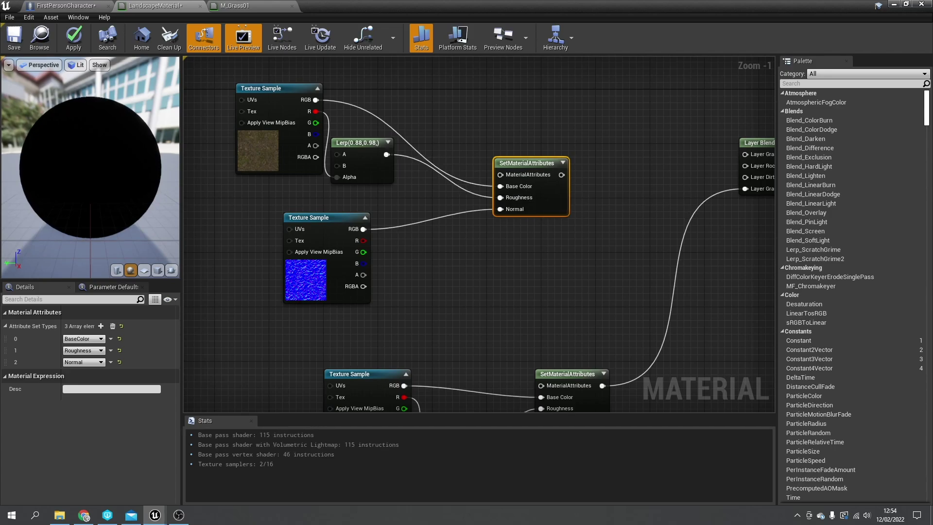
pyautogui.moveTo(525, 203); pyautogui.dragTo(391, 214, button='right')
pyautogui.moveTo(427, 185); pyautogui.dragTo(610, 166)
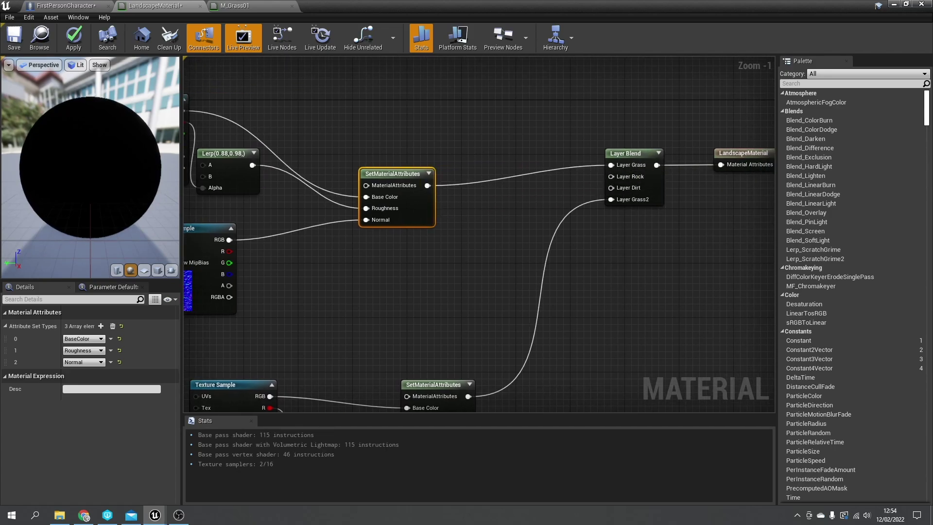
# Select the M_Grass01 node group with its SetMaterialAttributes node and move it well above the Layer Blend node
pyautogui.moveTo(457, 272); pyautogui.dragTo(515, 323, button='right')
pyautogui.scroll(-2, 506, 301)
pyautogui.moveTo(501, 339); pyautogui.dragTo(297, 228)
pyautogui.moveTo(317, 334); pyautogui.dragTo(417, 105)
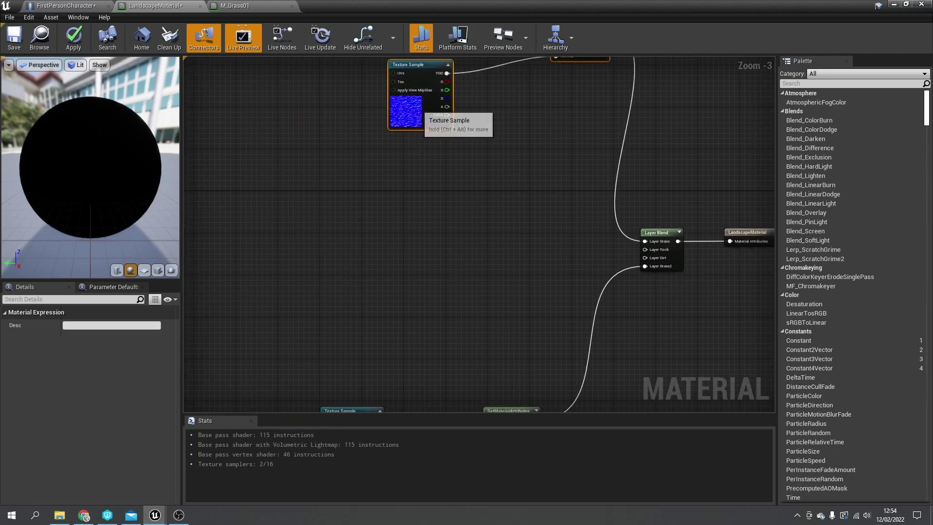
# Close M_Grass01 and copy the M_Cliff01 Texture Sample and Lerp nodes into the LandscapeMaterial graph below the M_Grass01 group
pyautogui.click(369, 165)
pyautogui.click(288, 5)
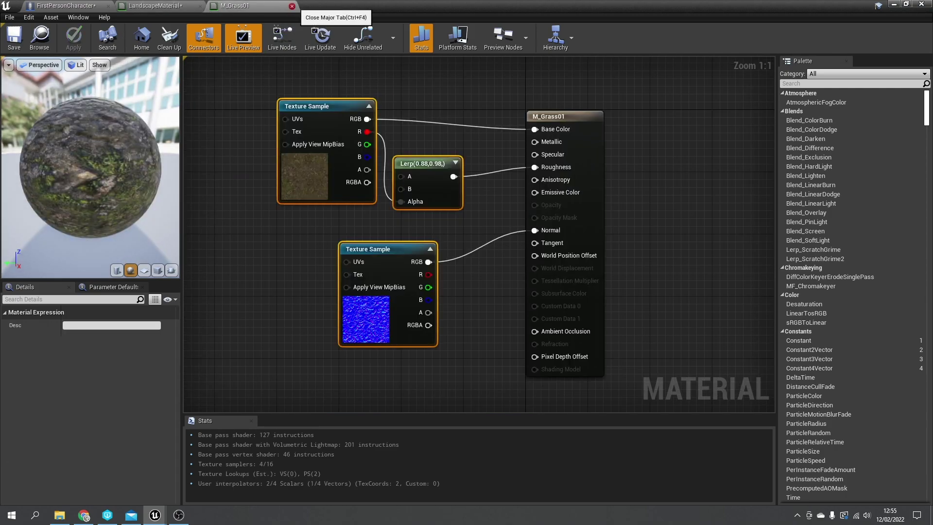
pyautogui.click(292, 6)
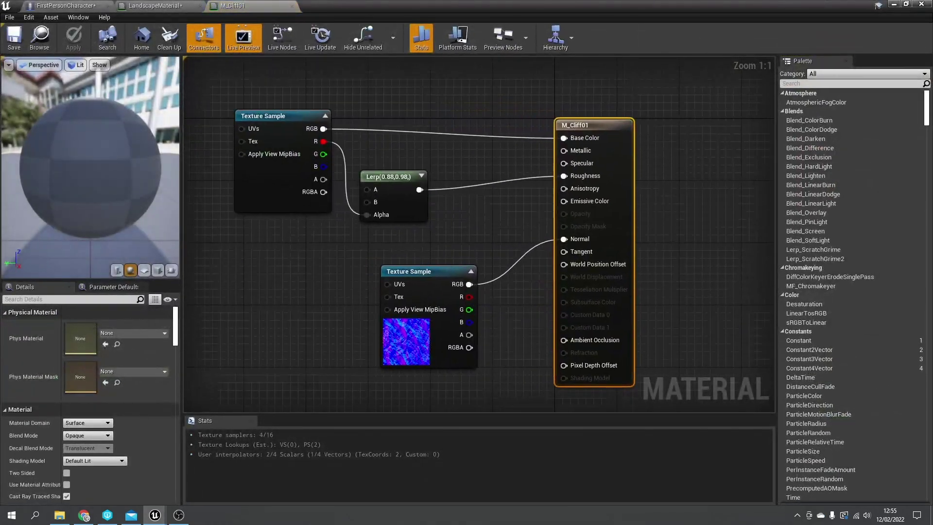
pyautogui.moveTo(288, 92)
pyautogui.mouseDown()
pyautogui.moveTo(460, 394)
pyautogui.moveTo(288, 93)
pyautogui.mouseUp()
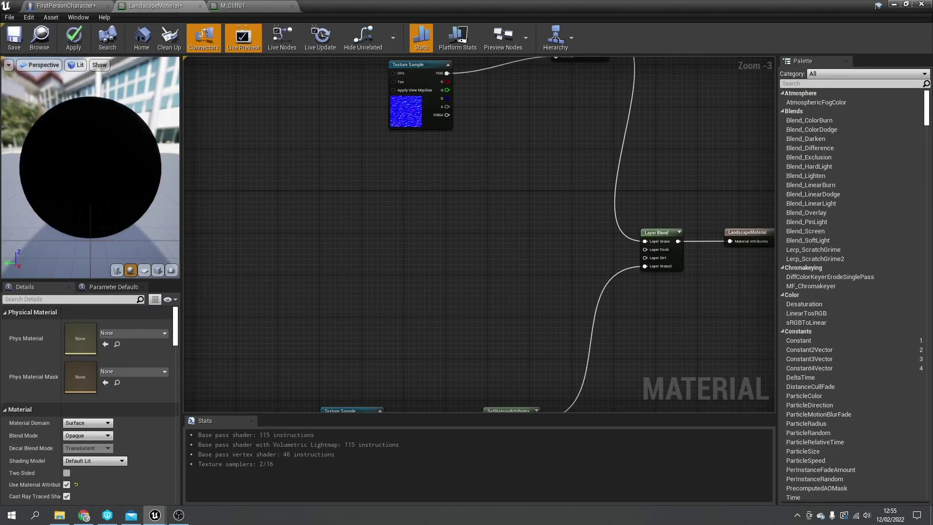
pyautogui.hotkey('ctrl', 'v')
pyautogui.moveTo(408, 307); pyautogui.dragTo(360, 306)
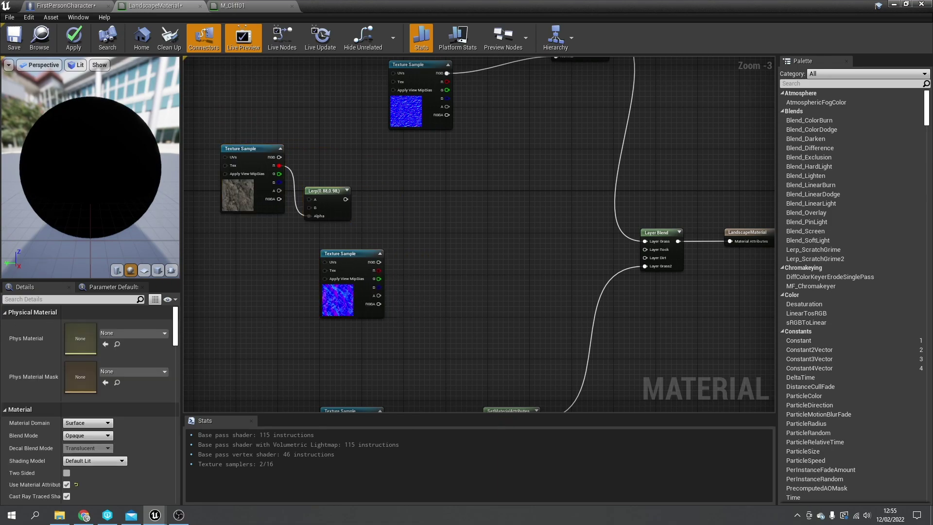
# Duplicate the Grass group's SetMaterialAttributes node and place the copy beside the pasted M_Cliff01 nodes
pyautogui.moveTo(614, 178); pyautogui.dragTo(575, 260, button='right')
pyautogui.click(531, 130)
pyautogui.hotkey('ctrl', 'c')
pyautogui.hotkey('ctrl', 'v')
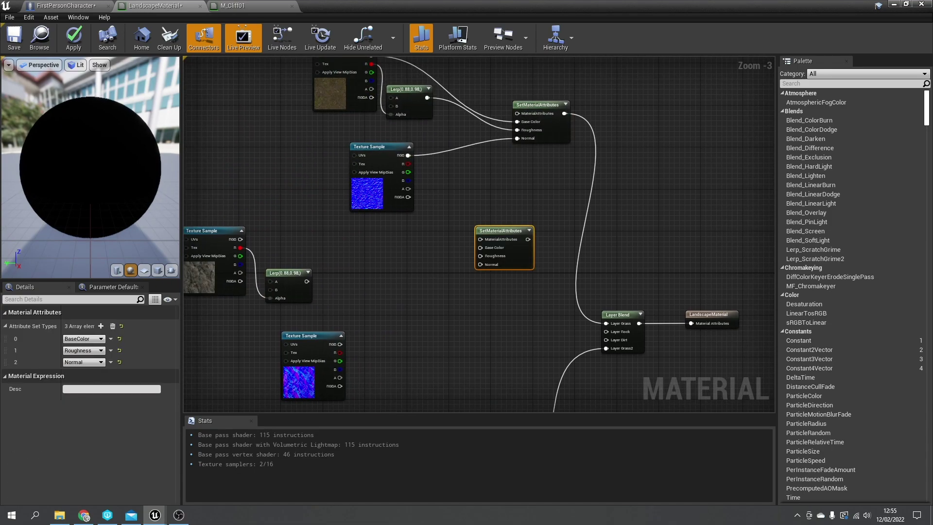
pyautogui.moveTo(486, 234); pyautogui.dragTo(417, 264)
# Wire the M_Cliff01 textures and Lerp into the new SetMaterialAttributes node and connect its output to Layer Rock
pyautogui.scroll(3, 417, 264)
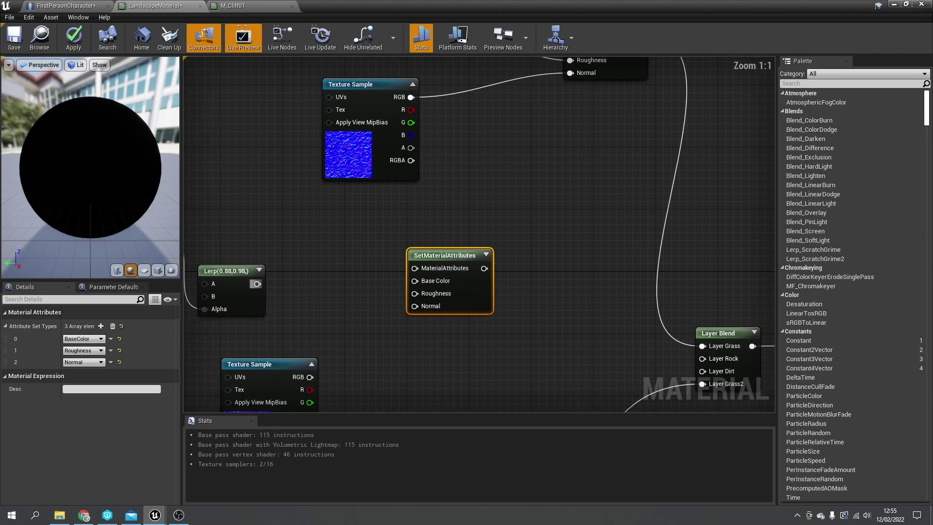
pyautogui.moveTo(256, 284); pyautogui.dragTo(308, 378)
pyautogui.moveTo(414, 281); pyautogui.dragTo(296, 223)
pyautogui.moveTo(563, 243); pyautogui.dragTo(278, 199, button='right')
pyautogui.moveTo(346, 225); pyautogui.dragTo(566, 316)
# Select the M_Cliff01 node group with its SetMaterialAttributes node and move it farther away from the Layer Blend node
pyautogui.scroll(-3, 476, 311)
pyautogui.moveTo(476, 311); pyautogui.dragTo(651, 291, button='right')
pyautogui.moveTo(606, 348); pyautogui.dragTo(61, 167)
pyautogui.click(273, 160)
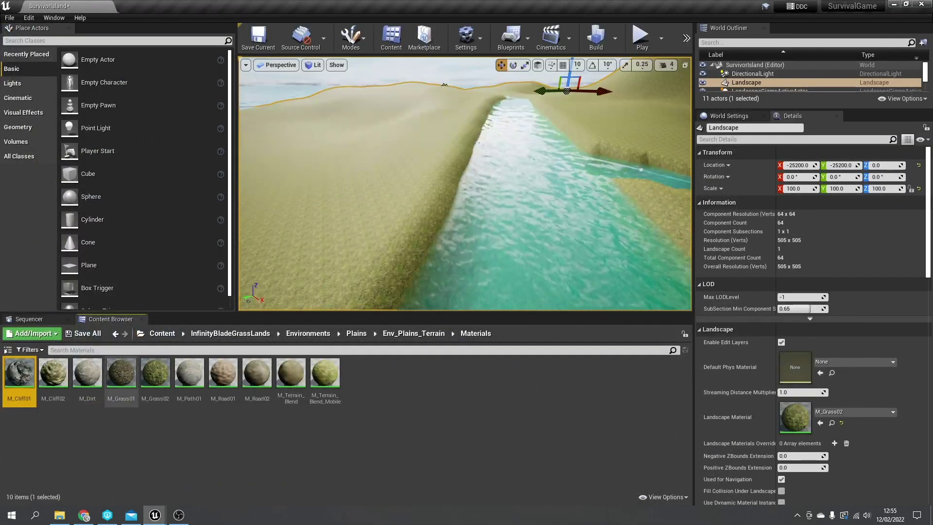
# Open M_Dirt and copy its Texture Sample and Lerp nodes into the LandscapeMaterial graph above the Grass2 group
pyautogui.doubleClick(89, 380)
pyautogui.moveTo(406, 362); pyautogui.dragTo(269, 137)
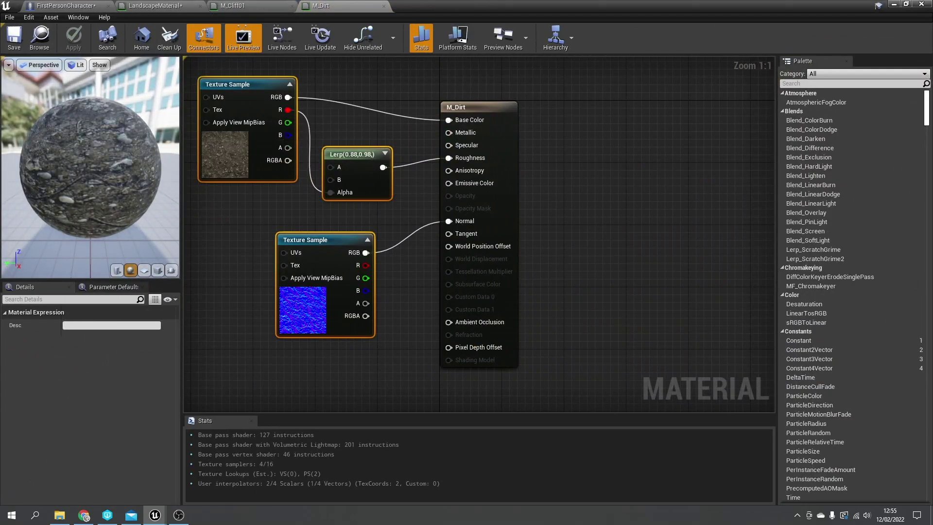
pyautogui.click(160, 5)
pyautogui.moveTo(468, 281); pyautogui.dragTo(287, 229, button='right')
pyautogui.hotkey('ctrl', 'v')
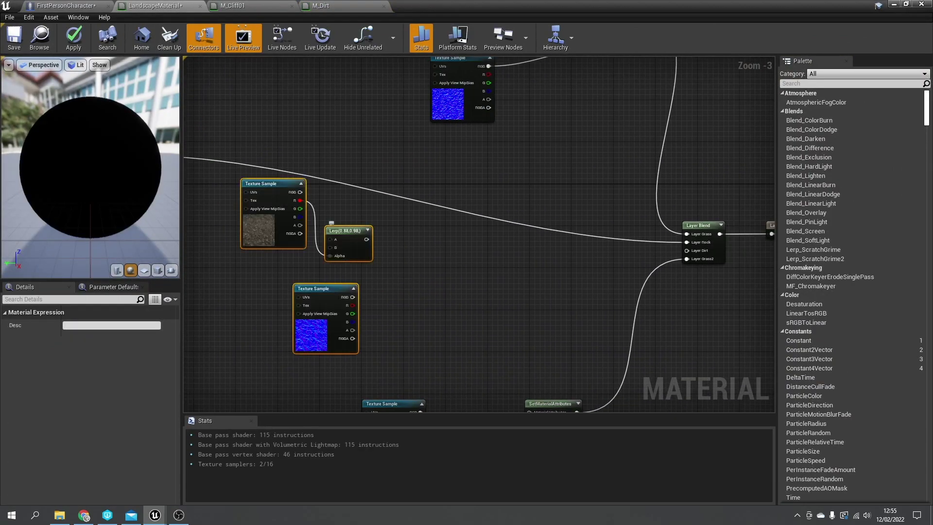
# Duplicate the Grass2 group's SetMaterialAttributes node and place the copy beside the pasted M_Dirt nodes
pyautogui.moveTo(471, 263); pyautogui.dragTo(453, 197, button='right')
pyautogui.click(534, 339)
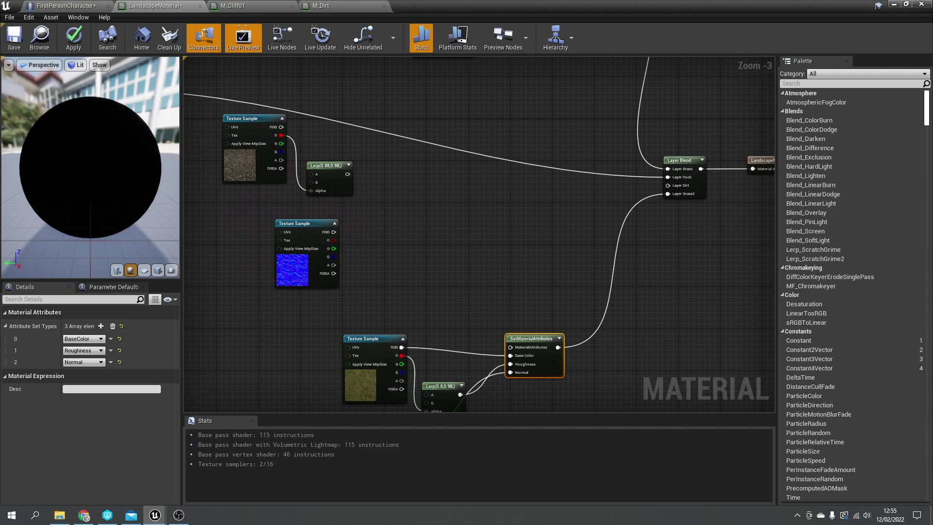
pyautogui.hotkey('ctrl', 'v')
pyautogui.moveTo(473, 243); pyautogui.dragTo(301, 238)
# Wire the M_Dirt textures and Lerp into the new SetMaterialAttributes node and connect its output to Layer Dirt
pyautogui.scroll(2, 459, 213)
pyautogui.moveTo(317, 163); pyautogui.dragTo(411, 194)
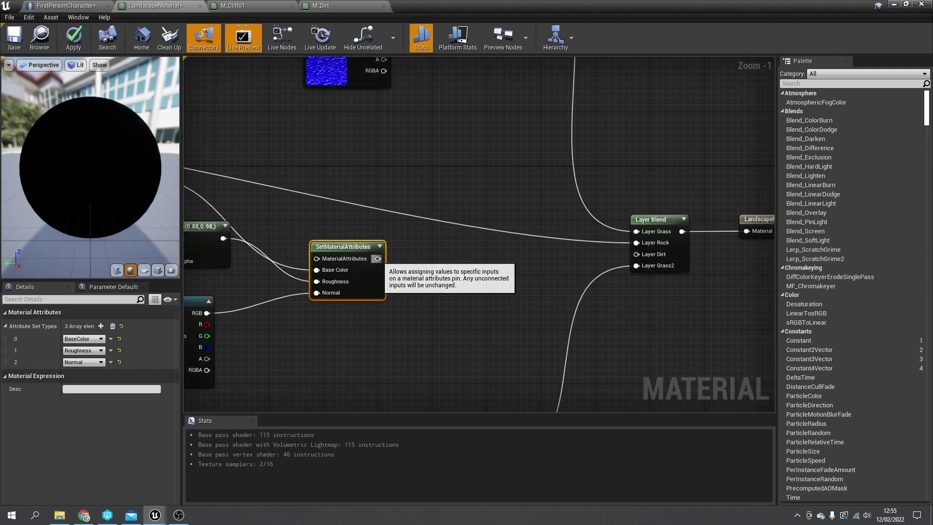
pyautogui.moveTo(378, 259); pyautogui.dragTo(651, 255)
# Apply the LandscapeMaterial changes and close the material editor window
pyautogui.moveTo(650, 256); pyautogui.dragTo(337, 275, button='right')
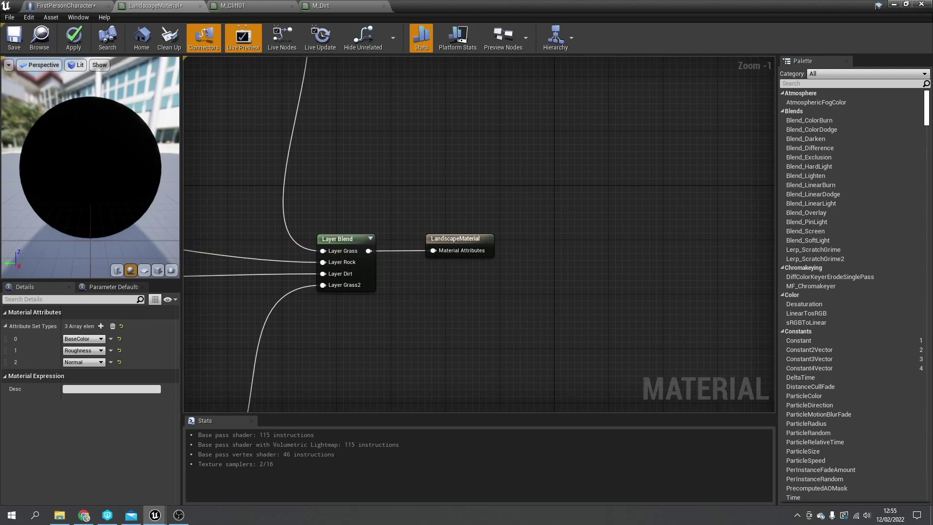
pyautogui.click(74, 38)
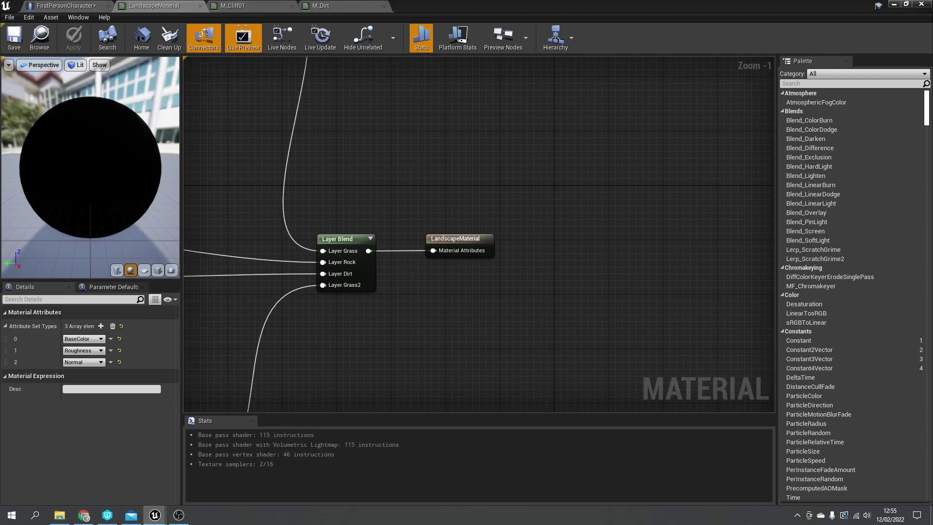
pyautogui.moveTo(389, 209); pyautogui.dragTo(470, 247, button='right')
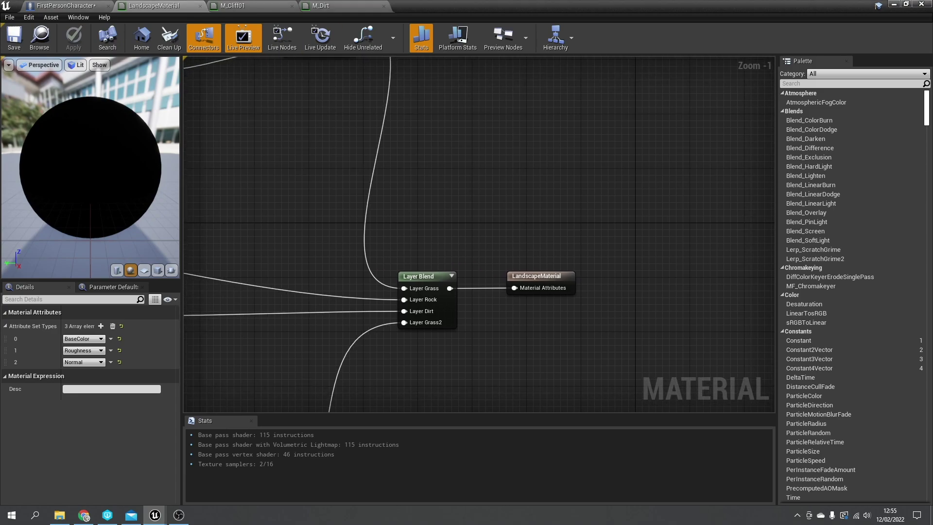
pyautogui.click(921, 4)
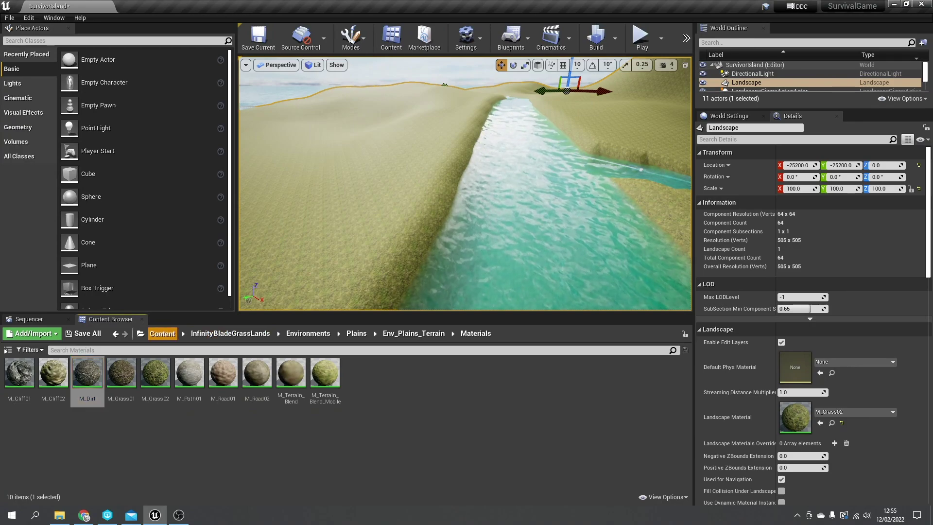
# Assign LandscapeMaterial from the Content folder as the Landscape actor's Landscape Material
pyautogui.click(161, 334)
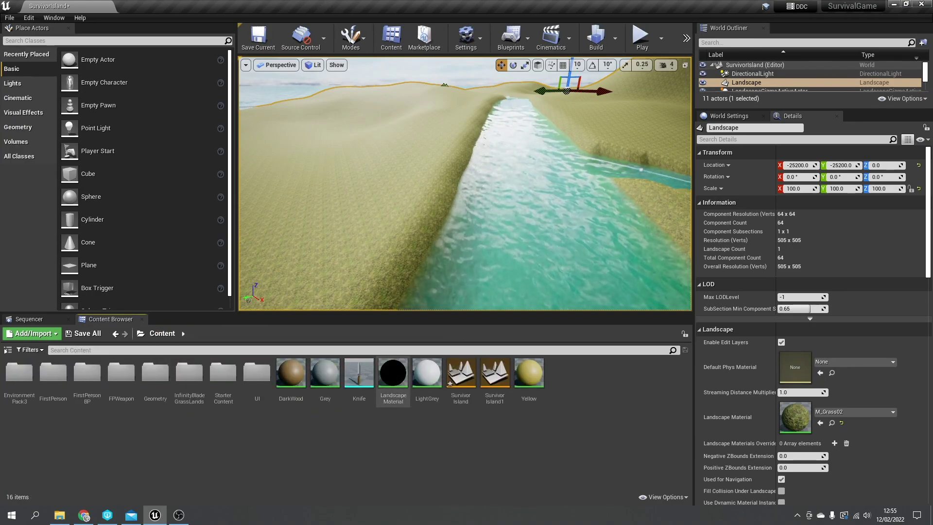
pyautogui.moveTo(393, 381); pyautogui.dragTo(810, 423)
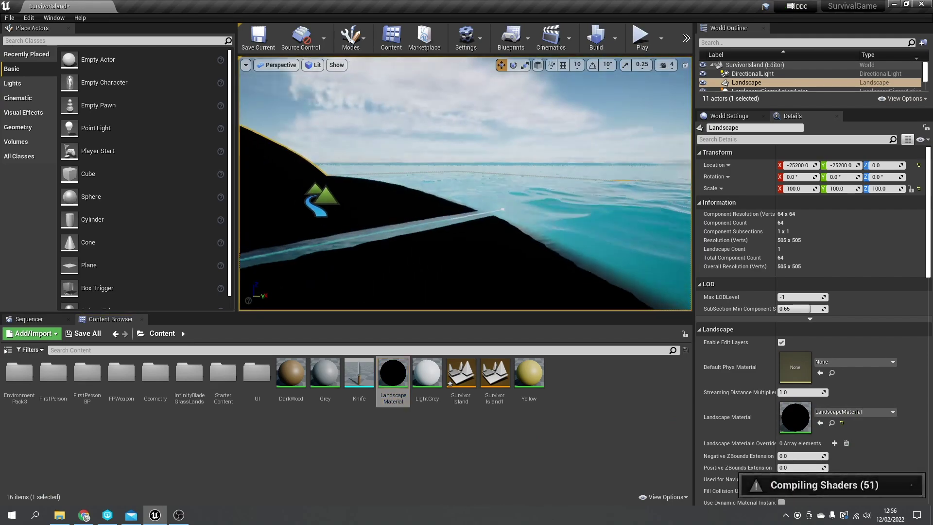
pyautogui.moveTo(465, 183); pyautogui.dragTo(337, 206, button='right')
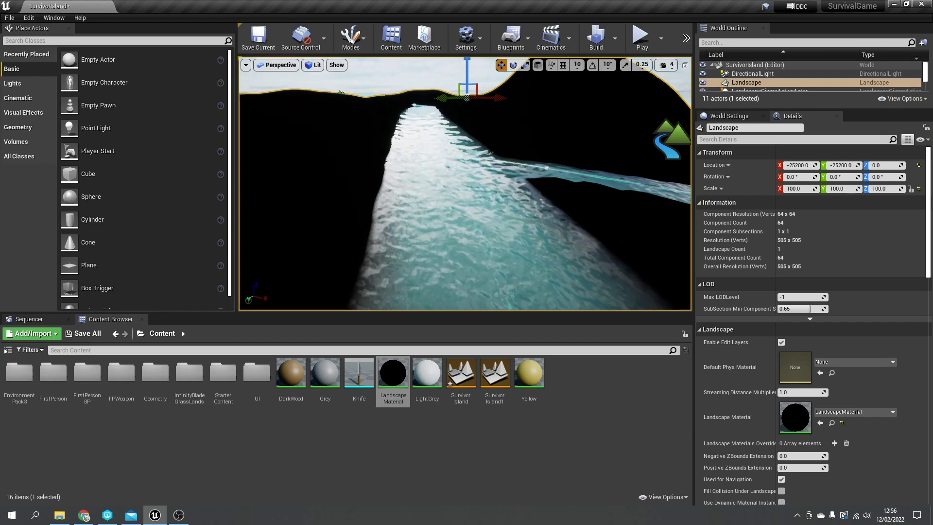
# Activate Landscape editing mode and switch to the Paint tool
pyautogui.click(352, 35)
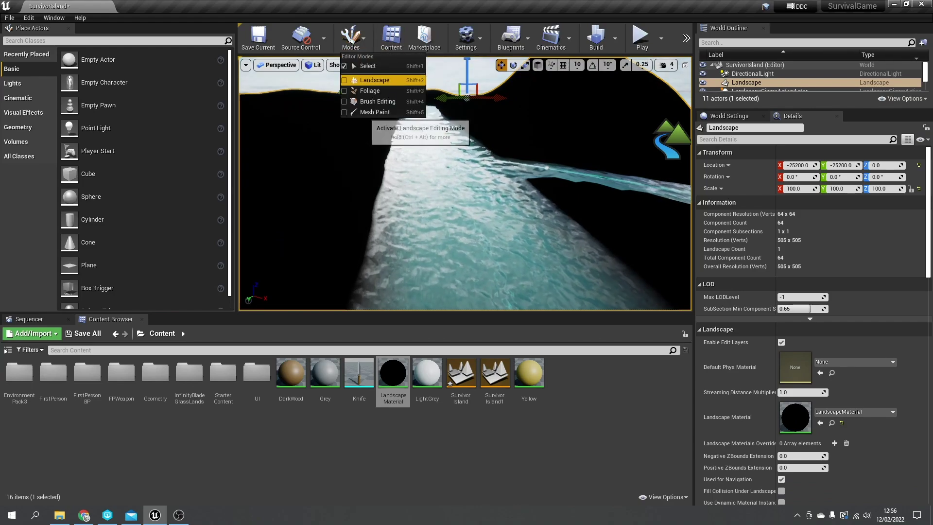
pyautogui.click(375, 80)
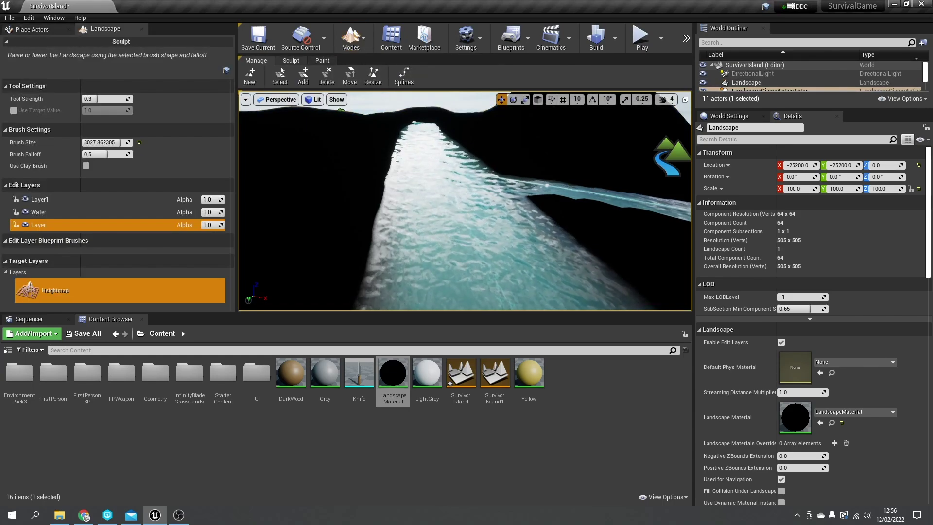
pyautogui.click(323, 61)
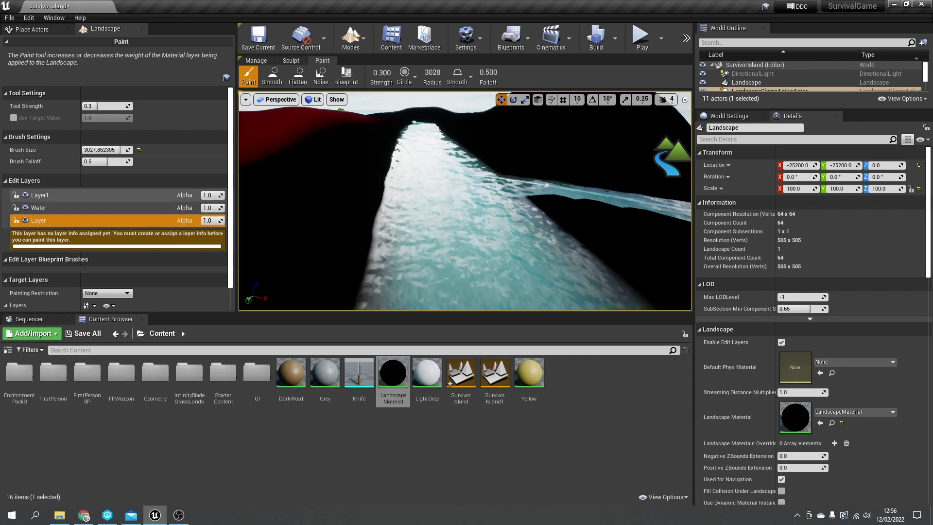
# Create weight-blended layer infos Grass_LayerInfo and Rock_LayerInfo for the Grass and Rock target layers in SurvivorIsland_sharedassets
pyautogui.scroll(-2, 121, 214)
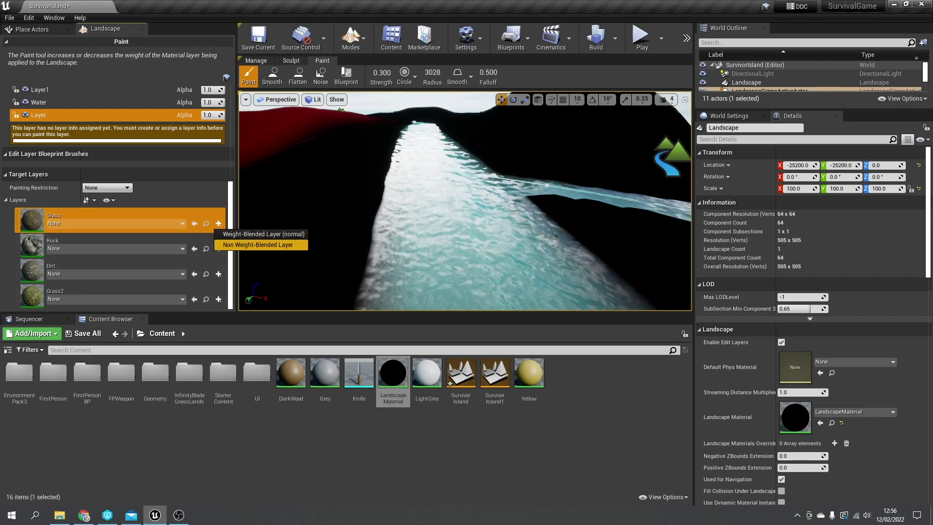
pyautogui.click(265, 234)
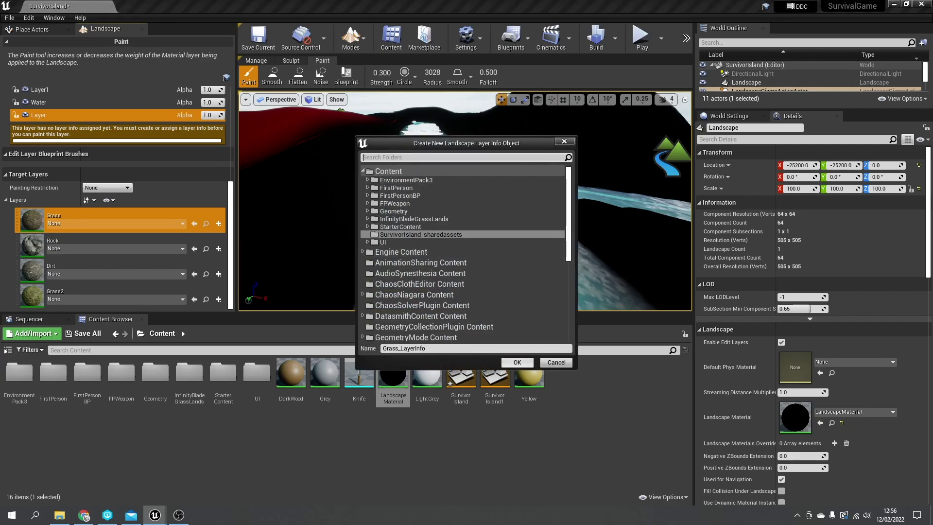
pyautogui.click(517, 363)
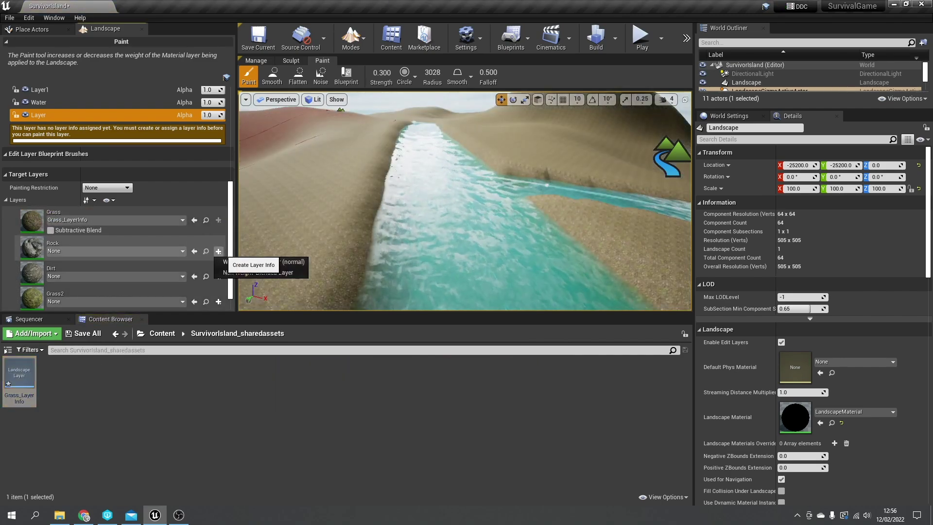
pyautogui.click(218, 252)
pyautogui.click(263, 262)
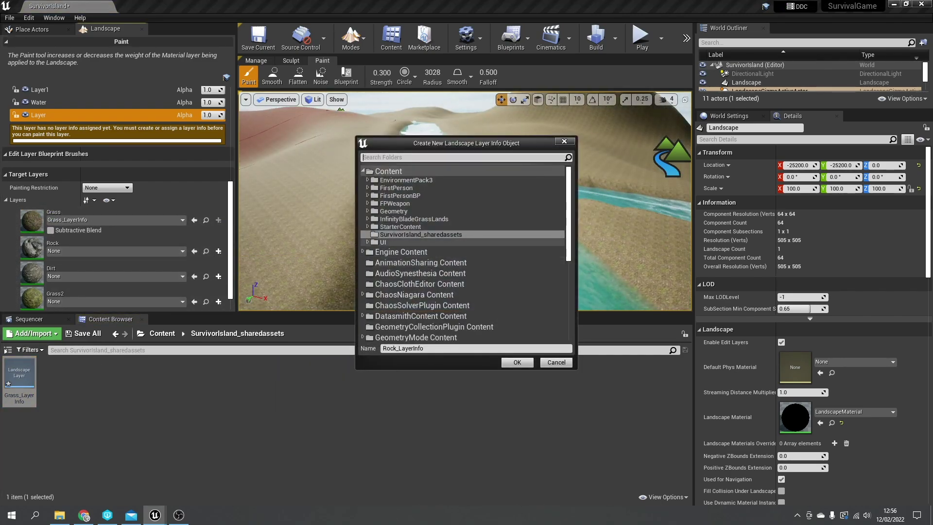
pyautogui.click(517, 362)
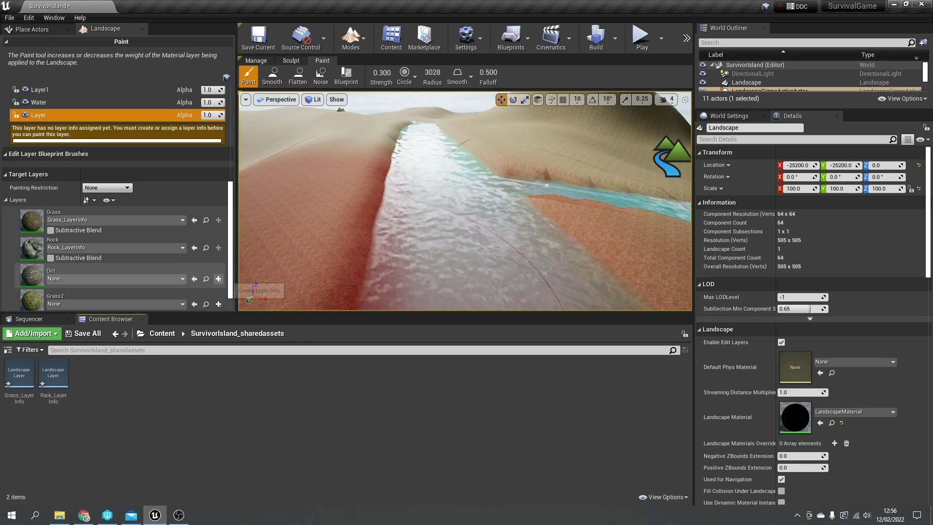
# Create weight-blended layer infos Dirt_LayerInfo and Grass2_LayerInfo for the Dirt and Grass2 target layers in SurvivorIsland_sharedassets
pyautogui.click(219, 279)
pyautogui.click(262, 289)
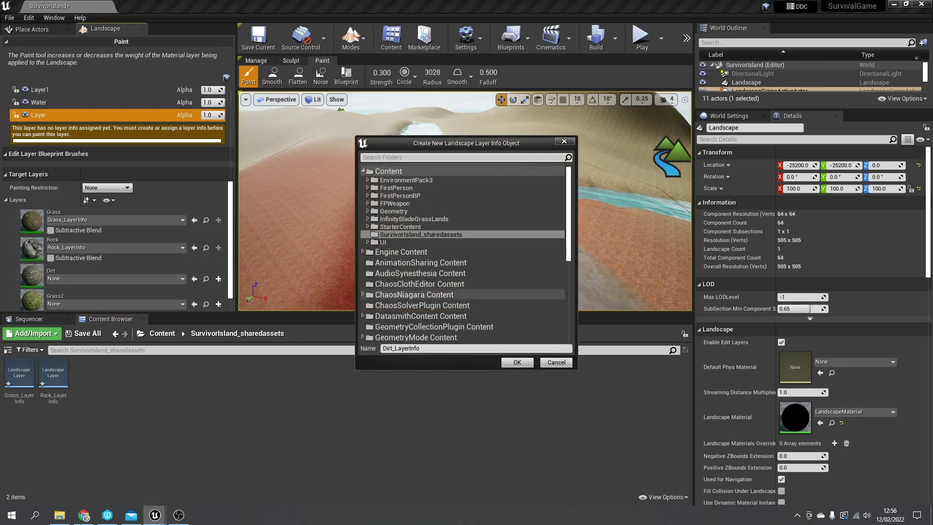
pyautogui.press('Return')
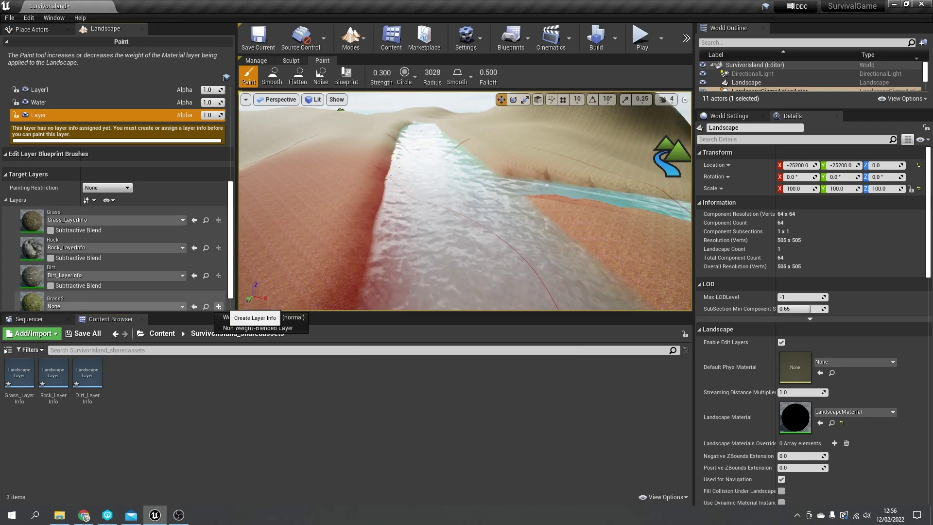
pyautogui.click(262, 317)
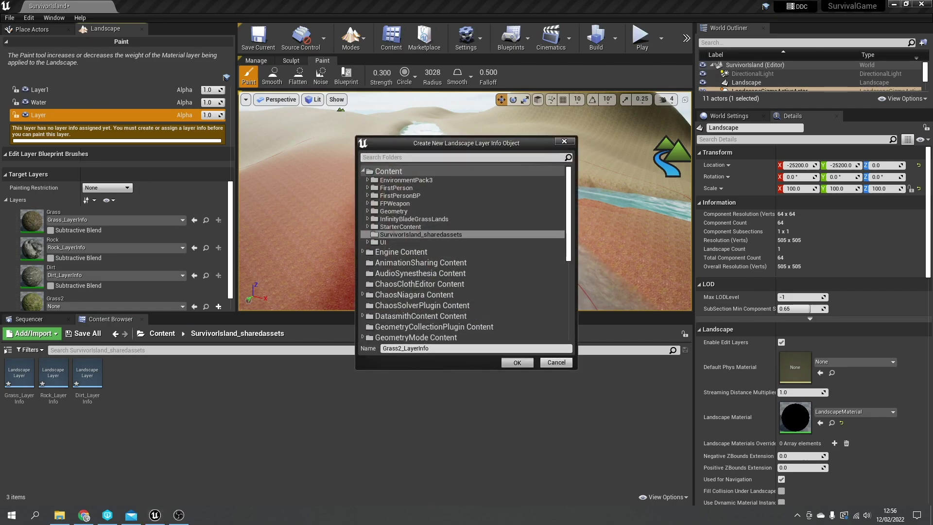
pyautogui.press('Return')
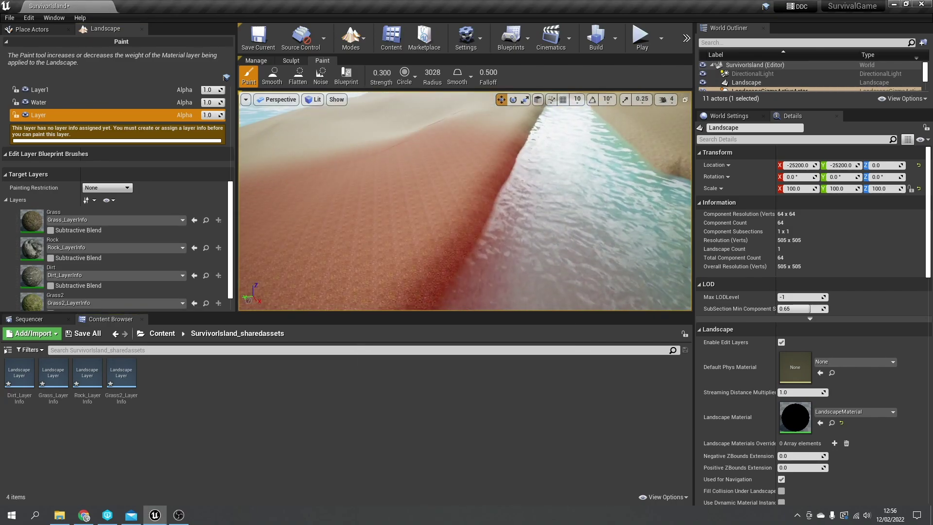
# Paint the Rock layer onto the slope of the island's large hill using a brush radius of 400.8
pyautogui.click(136, 230)
pyautogui.moveTo(398, 209); pyautogui.dragTo(511, 223, button='right')
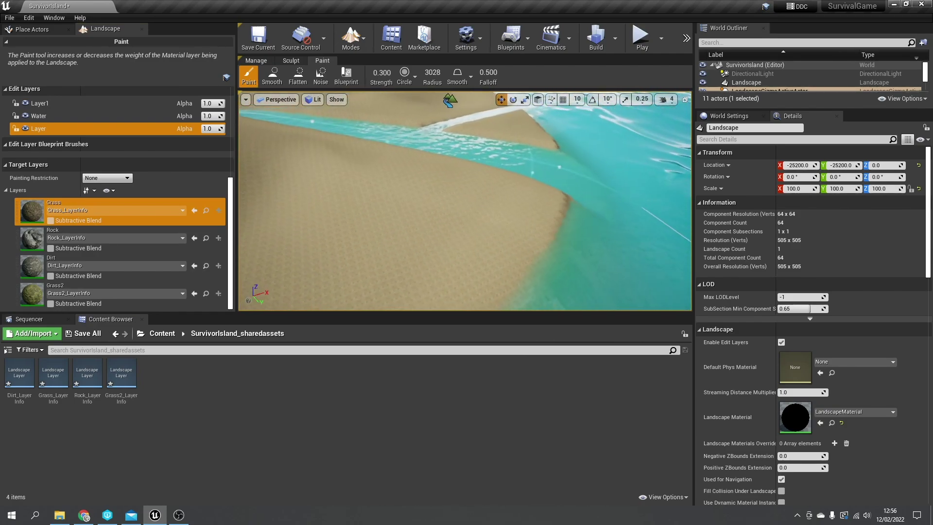
pyautogui.moveTo(313, 216)
pyautogui.mouseDown(button='right')
pyautogui.moveTo(323, 216)
pyautogui.moveTo(284, 146)
pyautogui.mouseUp(button='right')
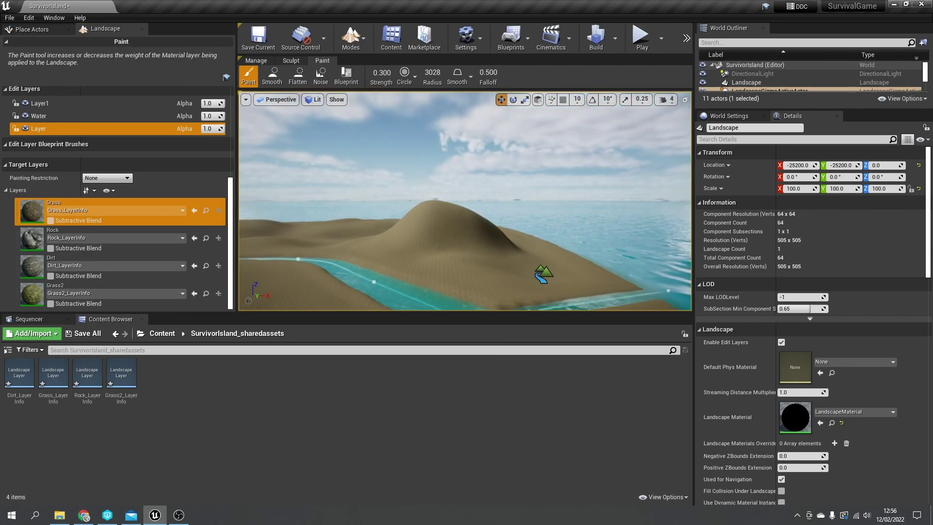
pyautogui.press('w')
pyautogui.press('w')
pyautogui.moveTo(314, 216); pyautogui.dragTo(305, 249, button='right')
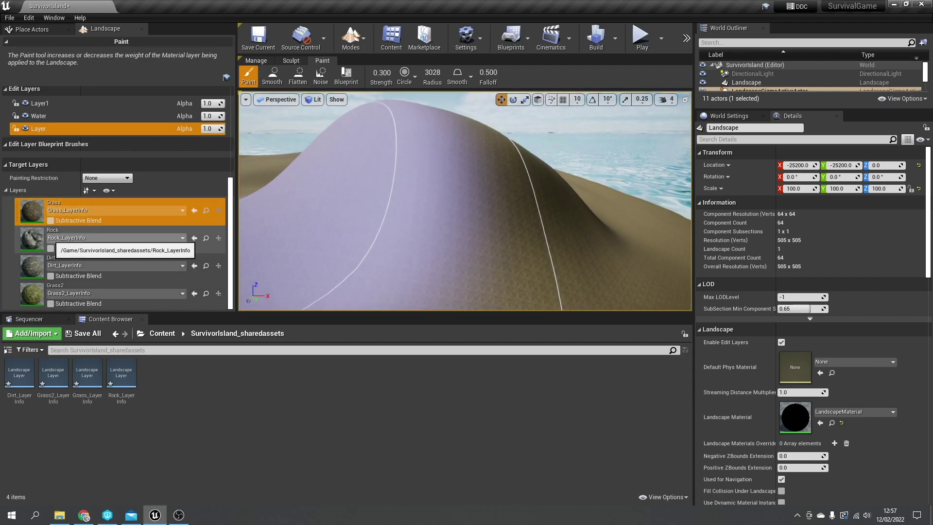
pyautogui.click(35, 238)
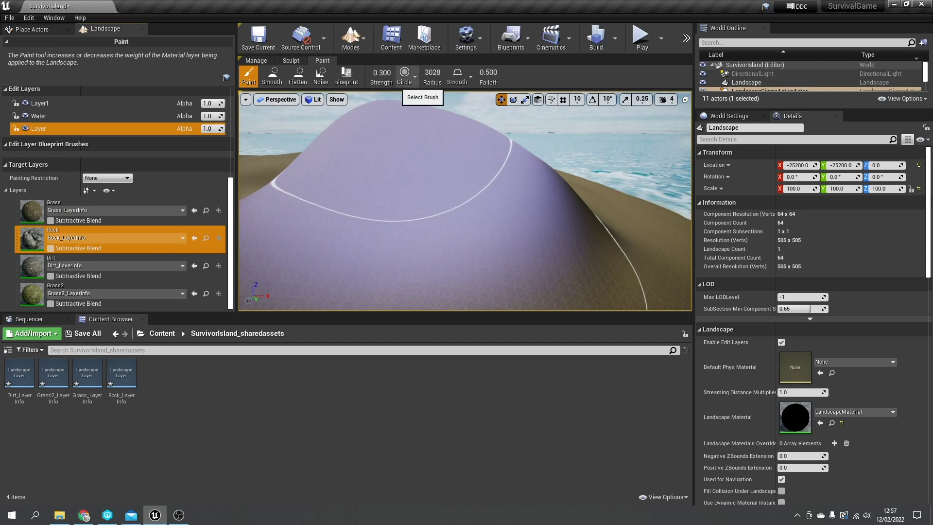
pyautogui.moveTo(393, 155)
pyautogui.mouseDown()
pyautogui.moveTo(365, 157)
pyautogui.moveTo(410, 195)
pyautogui.mouseUp()
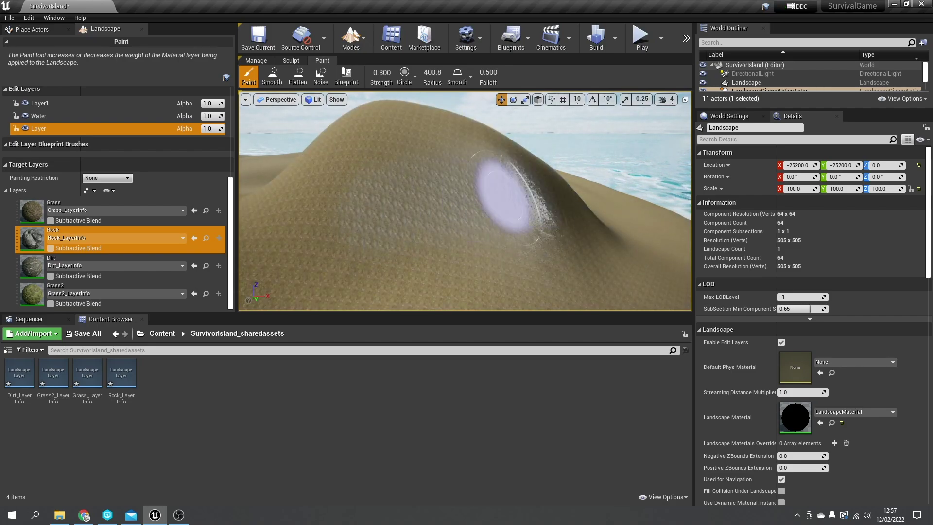
# Cover the slopes around the island's large hill with the Rock layer, using brush strength 1.0
pyautogui.press('w')
pyautogui.moveTo(371, 204)
pyautogui.mouseDown(button='right')
pyautogui.moveTo(340, 223)
pyautogui.moveTo(398, 225)
pyautogui.mouseUp(button='right')
pyautogui.scroll(-2, 413, 214)
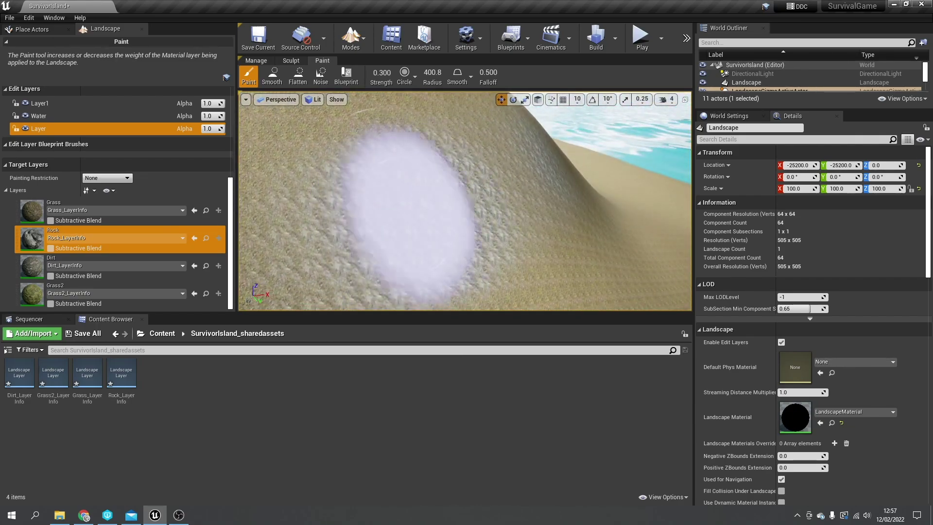
pyautogui.scroll(-2, 468, 191)
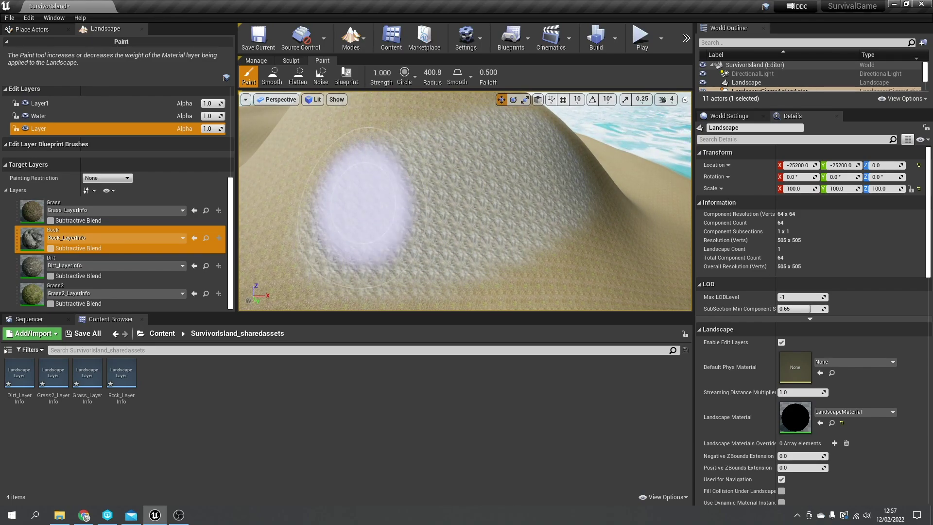
pyautogui.scroll(2, 363, 199)
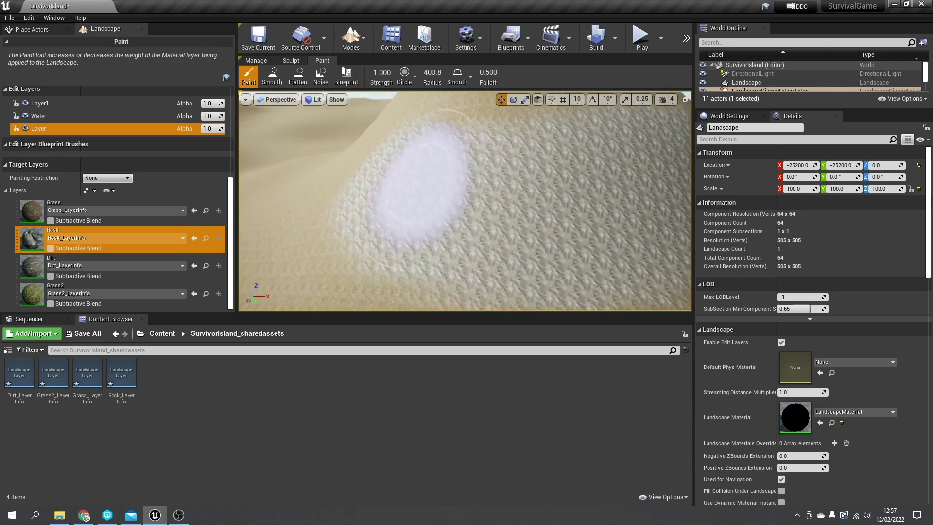
pyautogui.moveTo(442, 145); pyautogui.dragTo(515, 107, button='right')
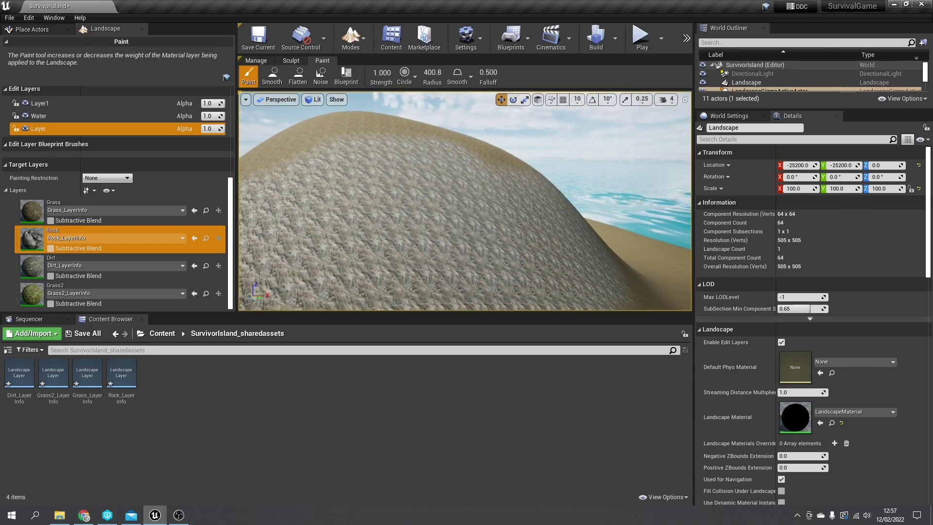
pyautogui.moveTo(515, 160); pyautogui.dragTo(472, 202, button='right')
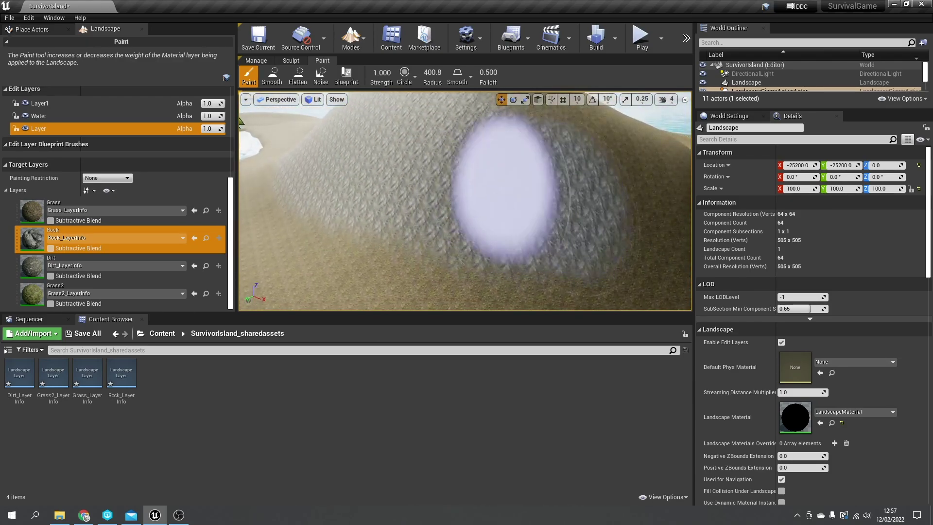
pyautogui.moveTo(581, 216); pyautogui.dragTo(632, 214, button='right')
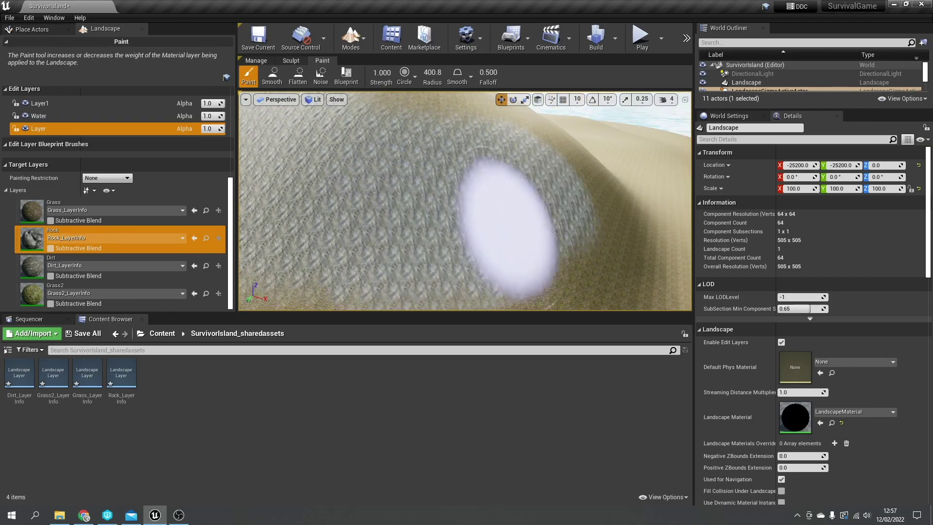
pyautogui.moveTo(568, 221)
pyautogui.mouseDown(button='right')
pyautogui.moveTo(505, 199)
pyautogui.moveTo(447, 201)
pyautogui.mouseUp(button='right')
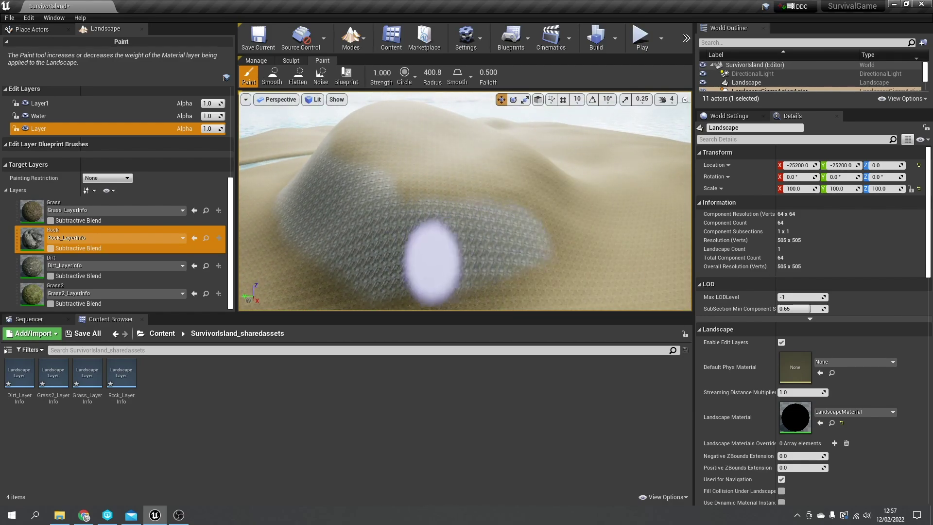
pyautogui.moveTo(615, 197)
pyautogui.mouseDown(button='right')
pyautogui.moveTo(584, 236)
pyautogui.moveTo(593, 224)
pyautogui.moveTo(505, 231)
pyautogui.mouseUp(button='right')
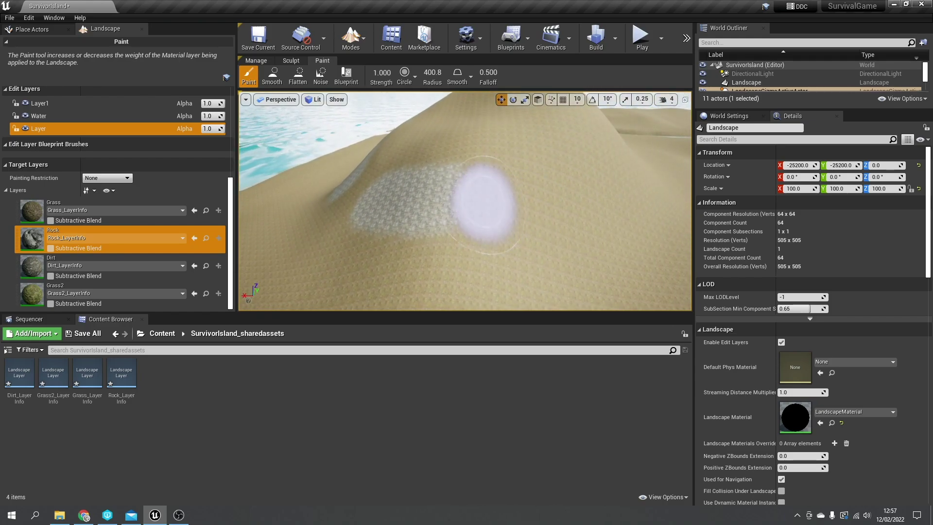
pyautogui.moveTo(584, 176)
pyautogui.mouseDown(button='right')
pyautogui.moveTo(500, 173)
pyautogui.moveTo(483, 225)
pyautogui.mouseUp(button='right')
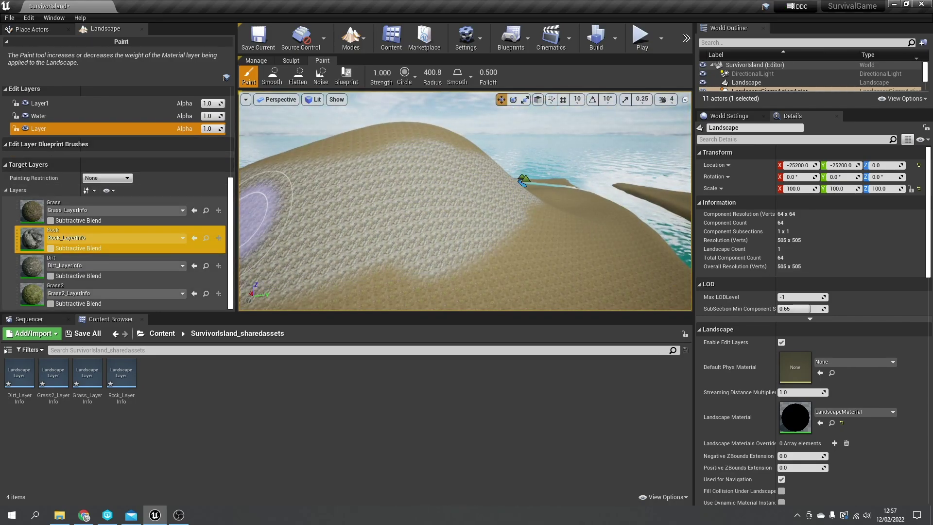
# Paint the Dirt layer along the foot of the rocky hill, and reduce the brush strength to 0.280
pyautogui.click(141, 267)
pyautogui.moveTo(541, 292)
pyautogui.mouseDown(button='right')
pyautogui.moveTo(522, 293)
pyautogui.moveTo(511, 330)
pyautogui.mouseUp(button='right')
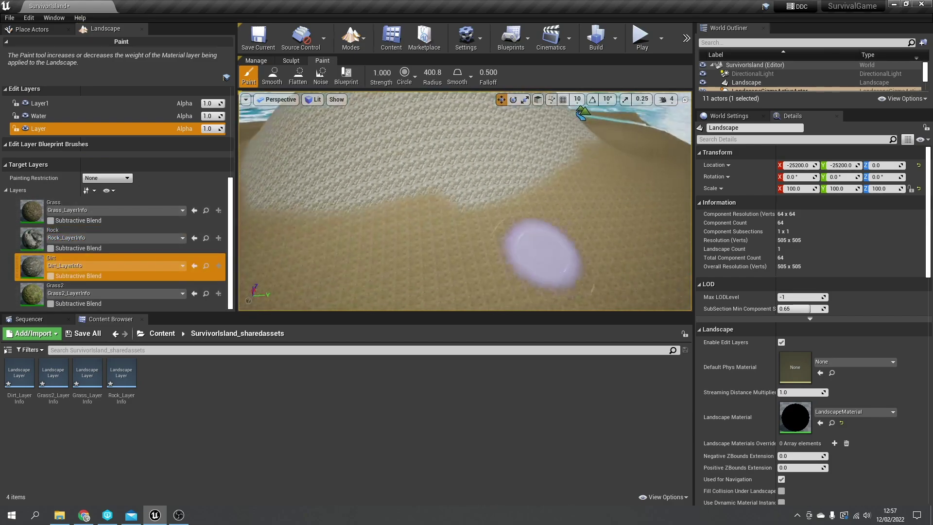
pyautogui.moveTo(561, 249); pyautogui.dragTo(464, 233)
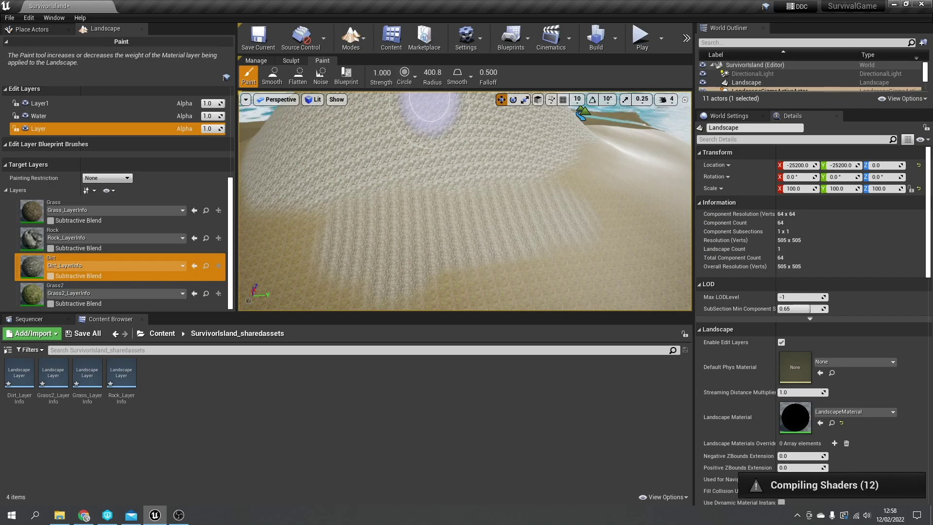
pyautogui.moveTo(388, 73); pyautogui.dragTo(375, 73)
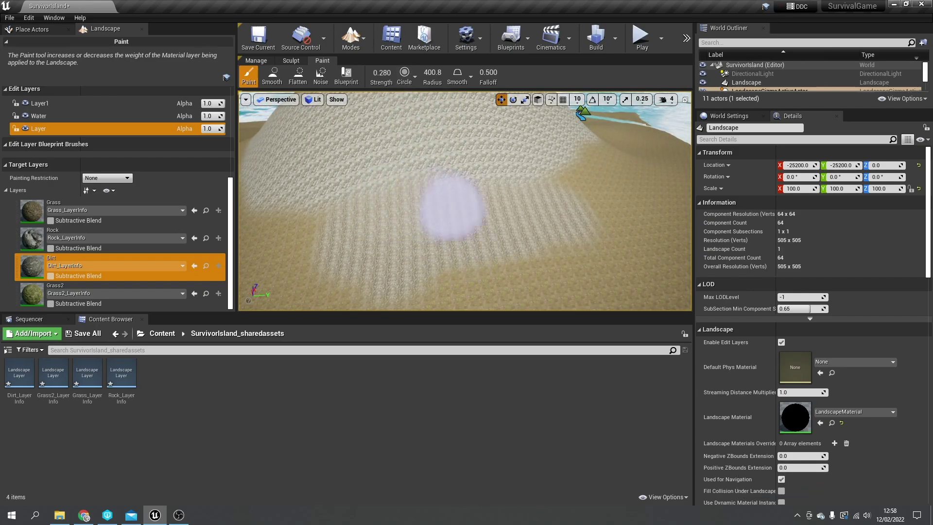
pyautogui.moveTo(481, 219); pyautogui.dragTo(559, 211, button='right')
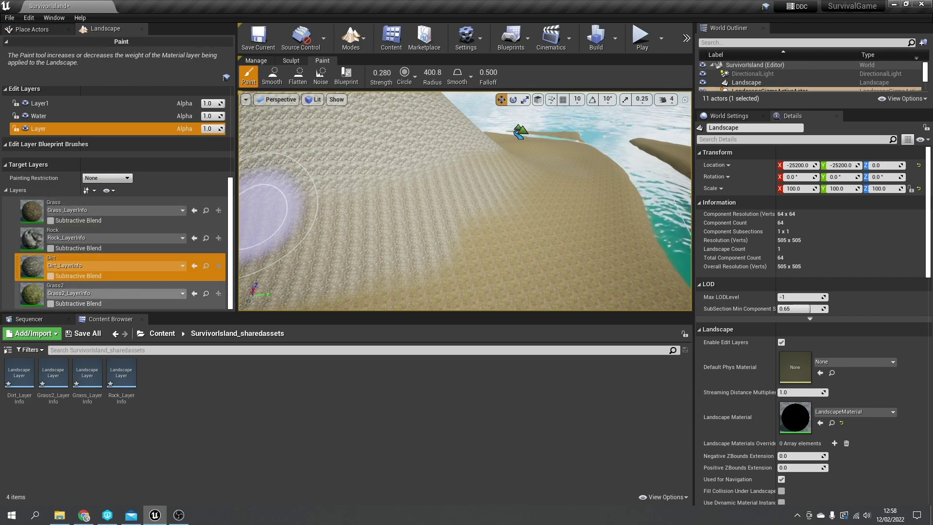
# Paint the Grass layer over the top of the large hill at brush strength 0.280
pyautogui.click(131, 218)
pyautogui.moveTo(327, 282); pyautogui.dragTo(263, 302, button='right')
pyautogui.moveTo(564, 190); pyautogui.dragTo(622, 145, button='right')
pyautogui.press('w')
pyautogui.press('s')
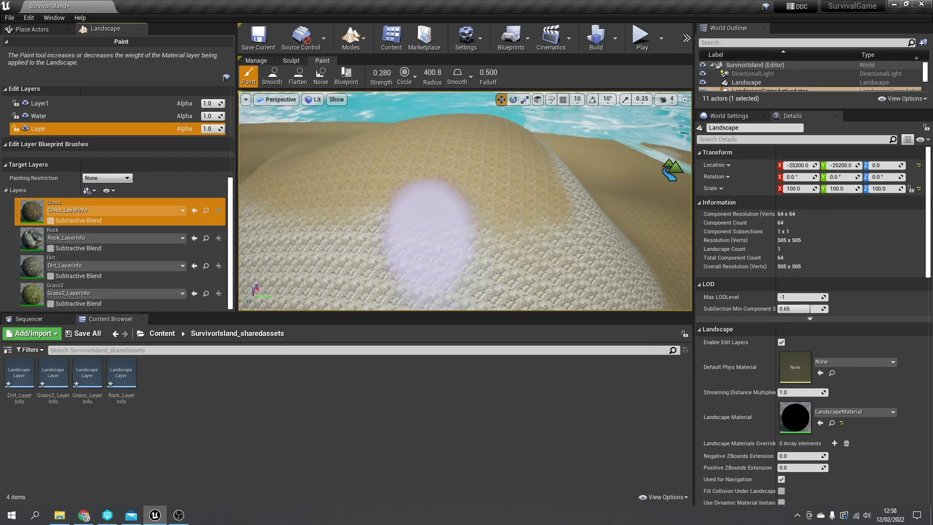
# Paint the Grass2 layer over the top of the hill and the flat ground between the hill and the river
pyautogui.click(112, 292)
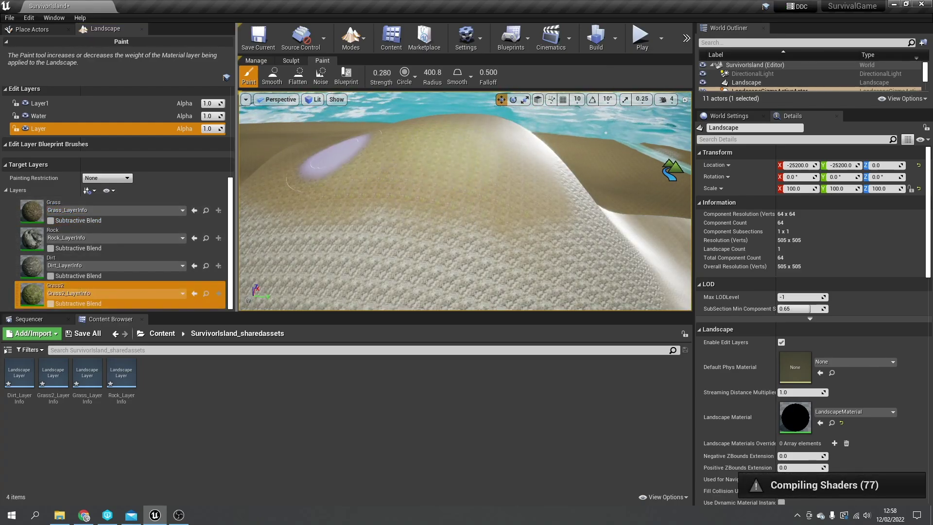
pyautogui.moveTo(486, 202)
pyautogui.mouseDown(button='right')
pyautogui.moveTo(382, 231)
pyautogui.moveTo(583, 214)
pyautogui.moveTo(549, 170)
pyautogui.moveTo(573, 243)
pyautogui.moveTo(518, 184)
pyautogui.mouseUp(button='right')
pyautogui.moveTo(553, 225); pyautogui.dragTo(632, 252, button='right')
# Look through the Plains terrain and Earth static mesh folders of InfinityBladeGrassLands for scenery assets
pyautogui.click(162, 334)
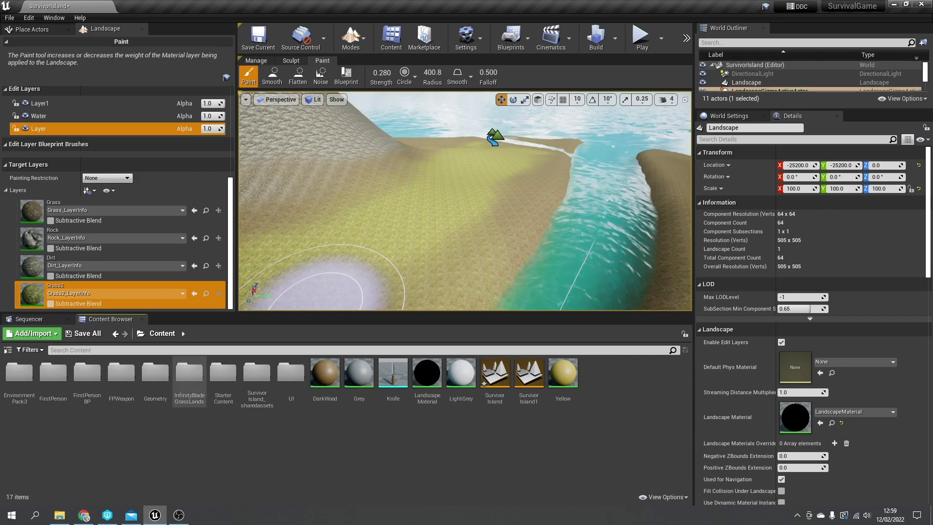
pyautogui.doubleClick(189, 377)
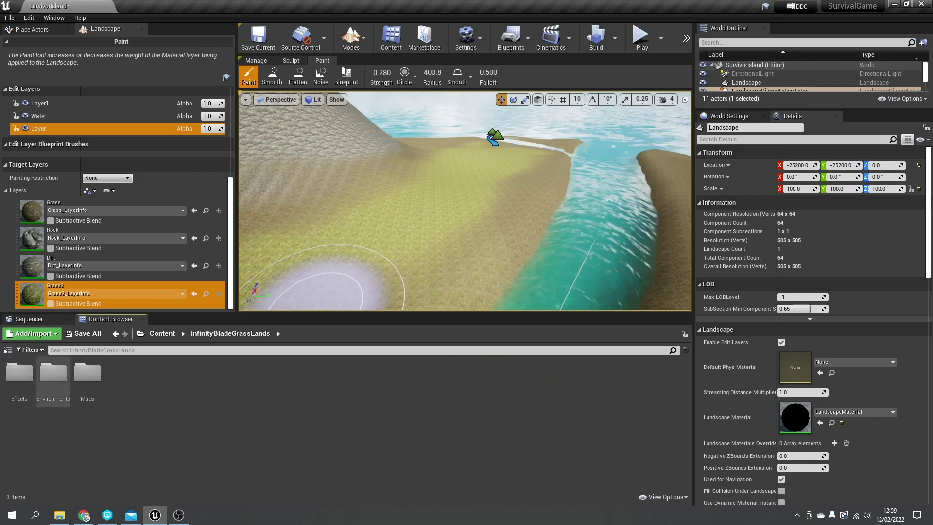
pyautogui.doubleClick(52, 374)
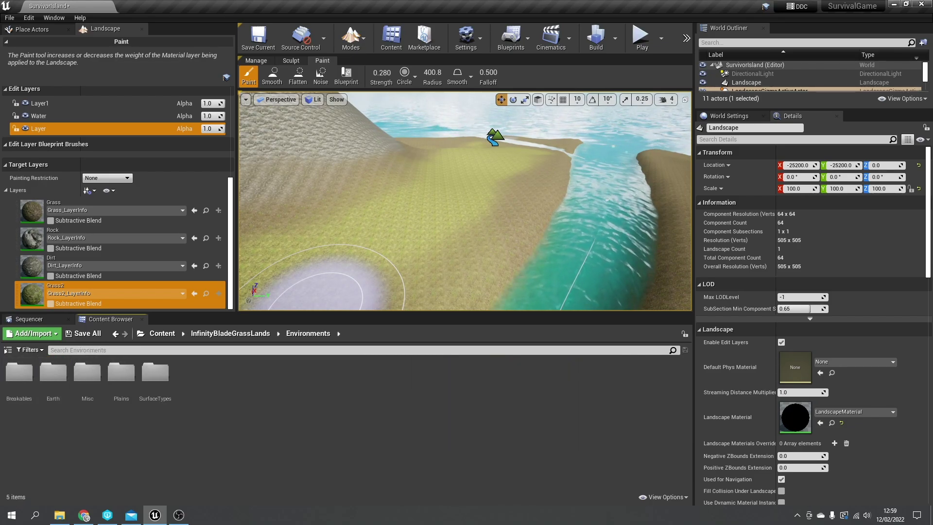
pyautogui.doubleClick(121, 374)
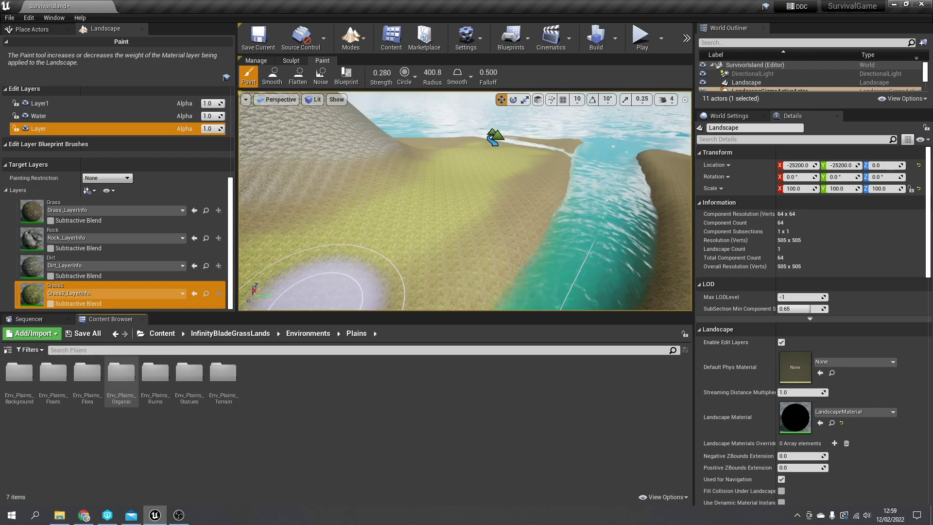
pyautogui.doubleClick(224, 375)
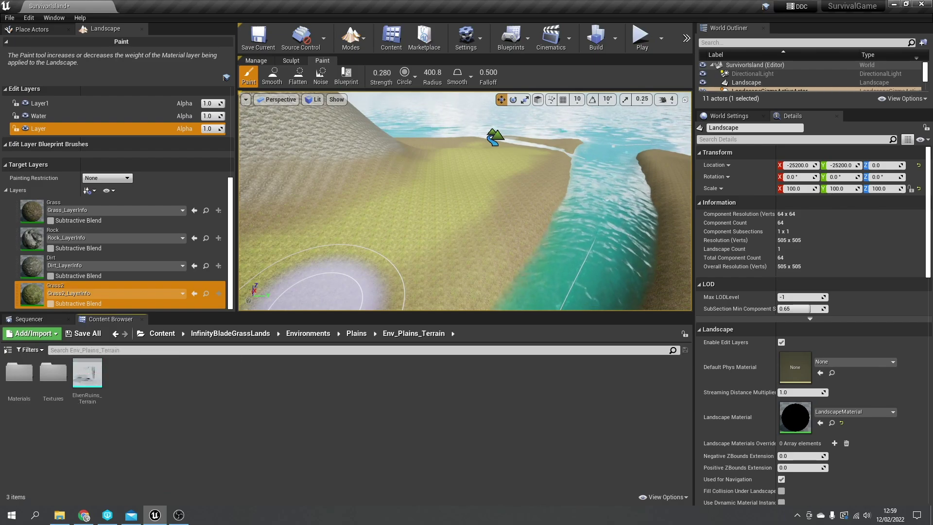
pyautogui.click(357, 334)
pyautogui.click(308, 334)
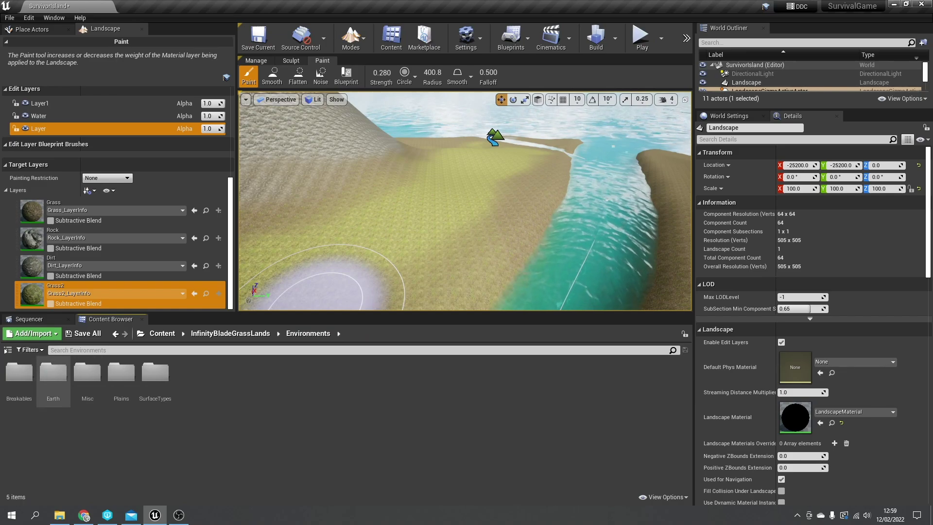
pyautogui.doubleClick(53, 374)
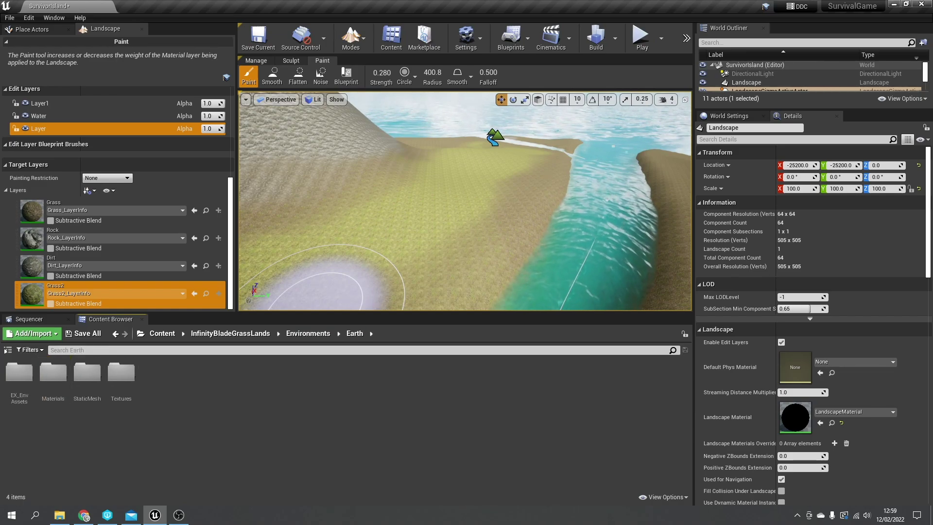
pyautogui.doubleClick(87, 374)
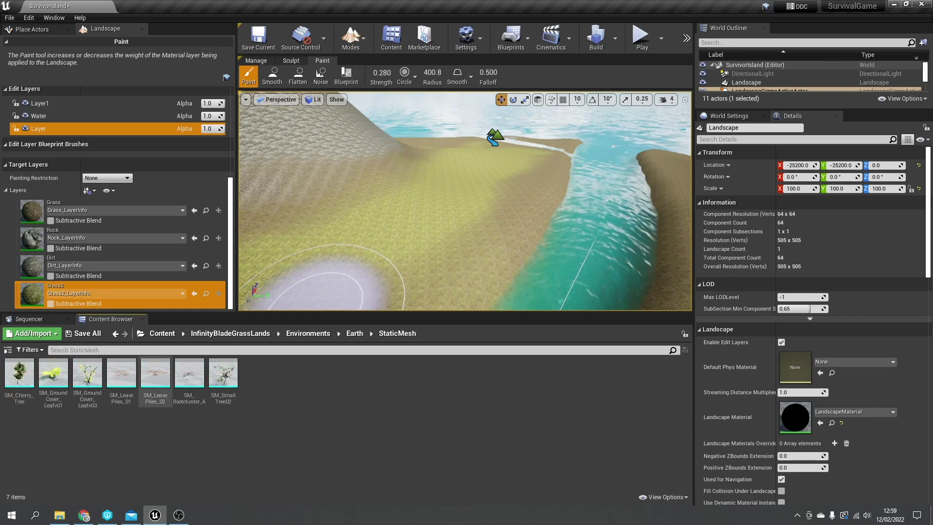
# Check the Effects folder of InfinityBladeGrassLands and return to the pack's main folder
pyautogui.click(355, 334)
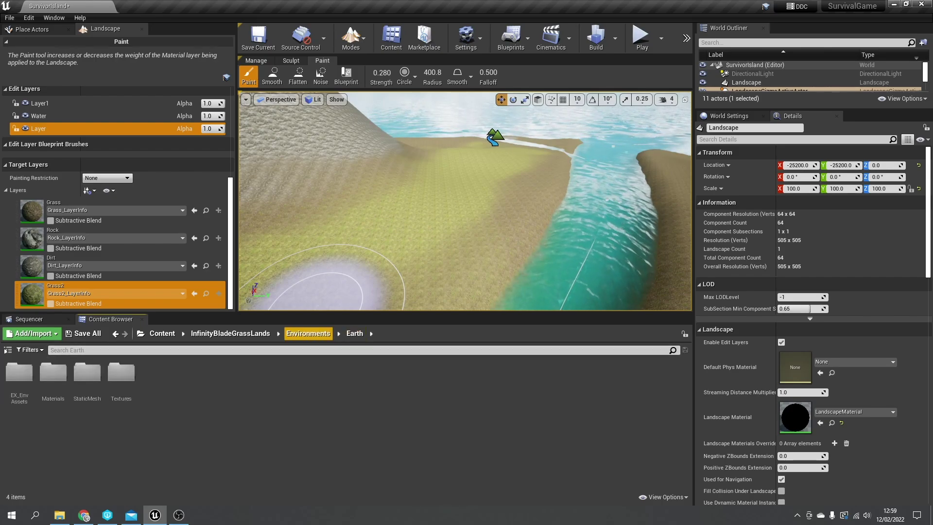
pyautogui.click(307, 334)
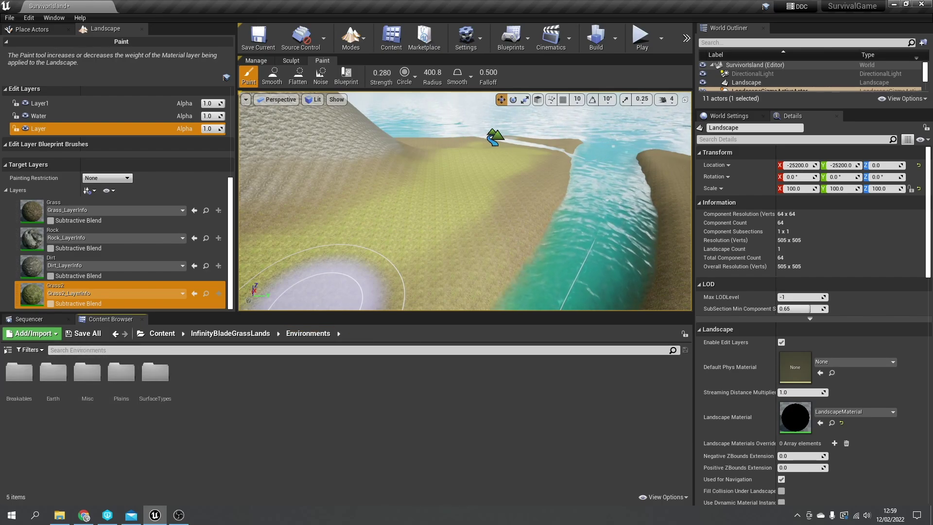
pyautogui.click(229, 333)
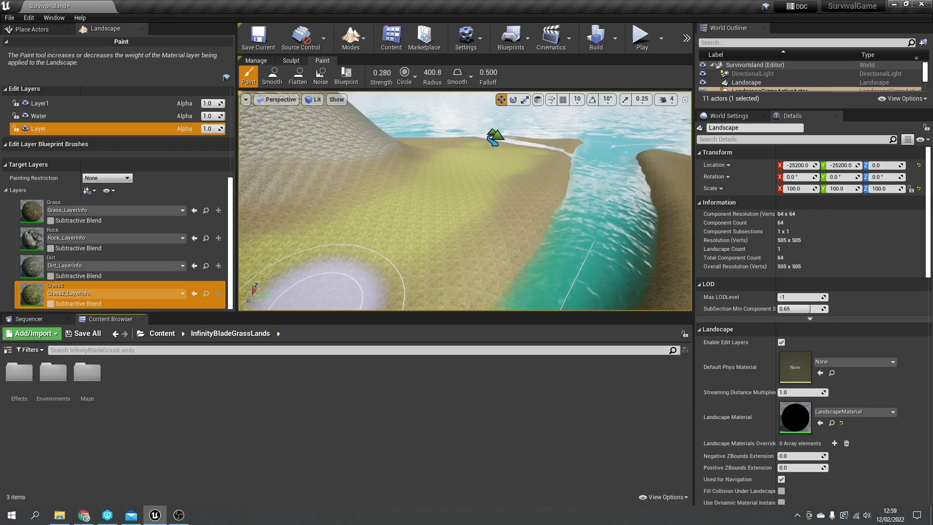
pyautogui.doubleClick(19, 372)
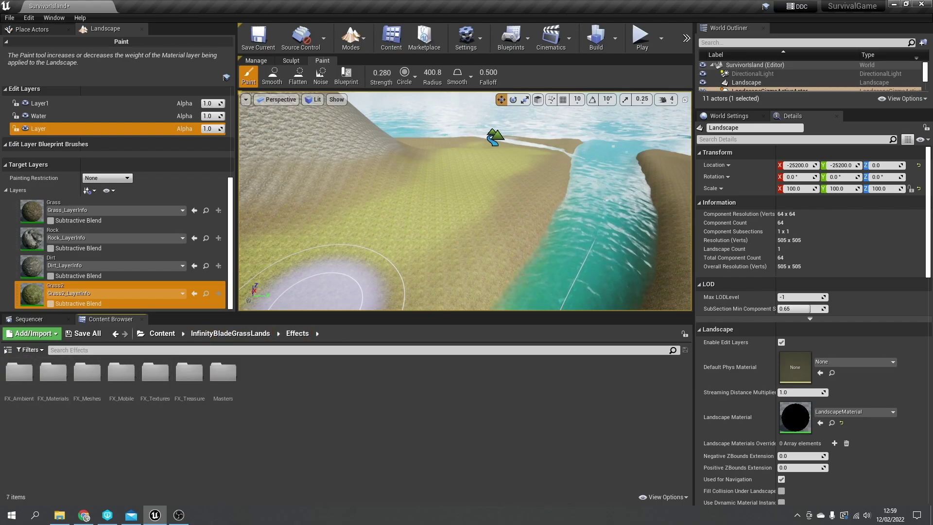
pyautogui.click(230, 333)
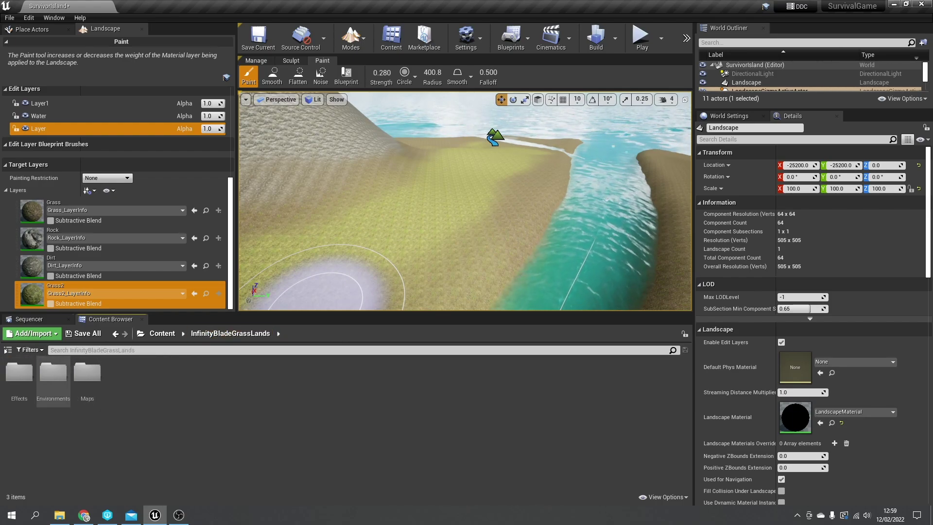
# Filter the InfinityBladeGrassLands folder to show only Static Mesh assets
pyautogui.click(53, 373)
pyautogui.click(31, 350)
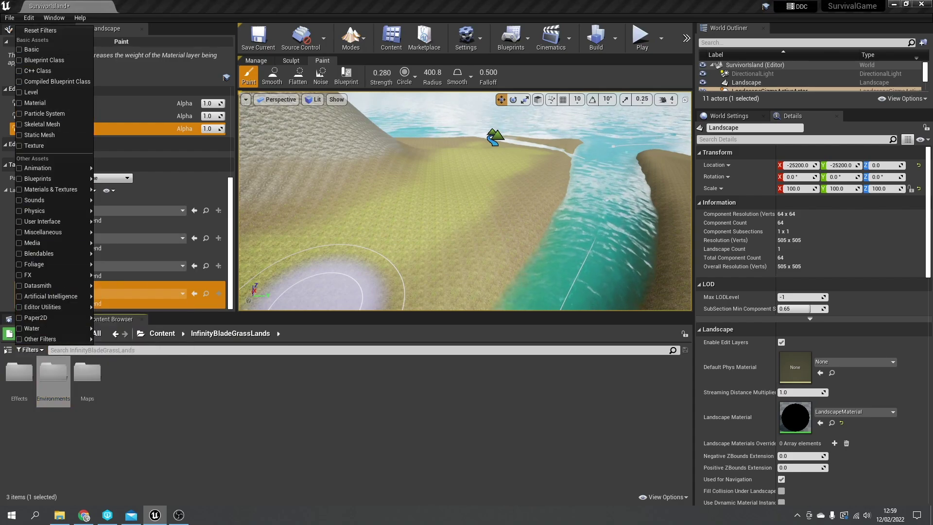
pyautogui.click(49, 135)
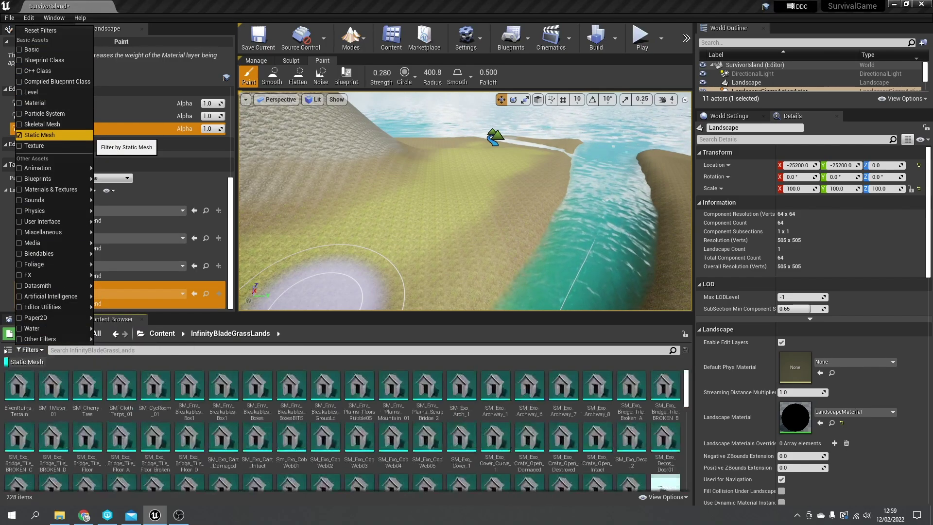
# Look through the filtered InfinityBladeGrassLands static meshes for rocks, grass and ruins suited to the hill
pyautogui.click(461, 386)
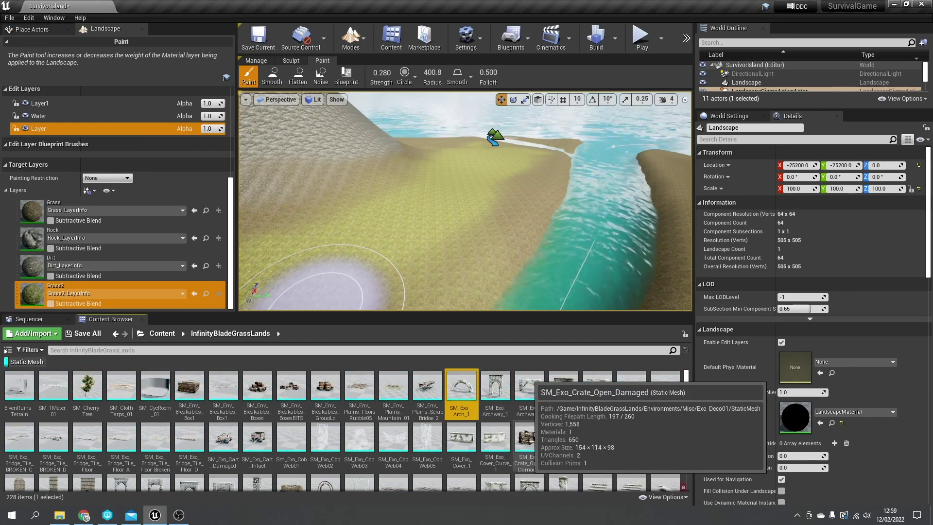
pyautogui.scroll(-1, 362, 398)
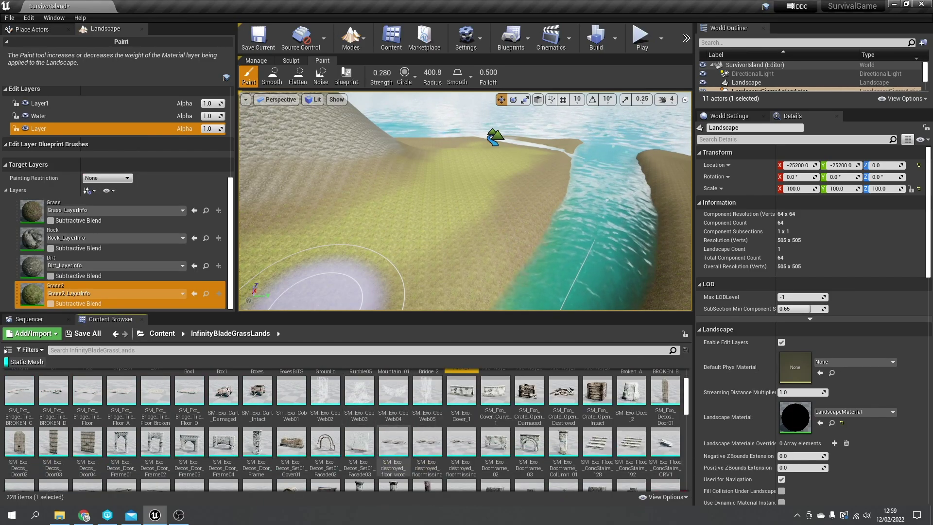
pyautogui.scroll(-3, 394, 413)
pyautogui.scroll(-1, 392, 436)
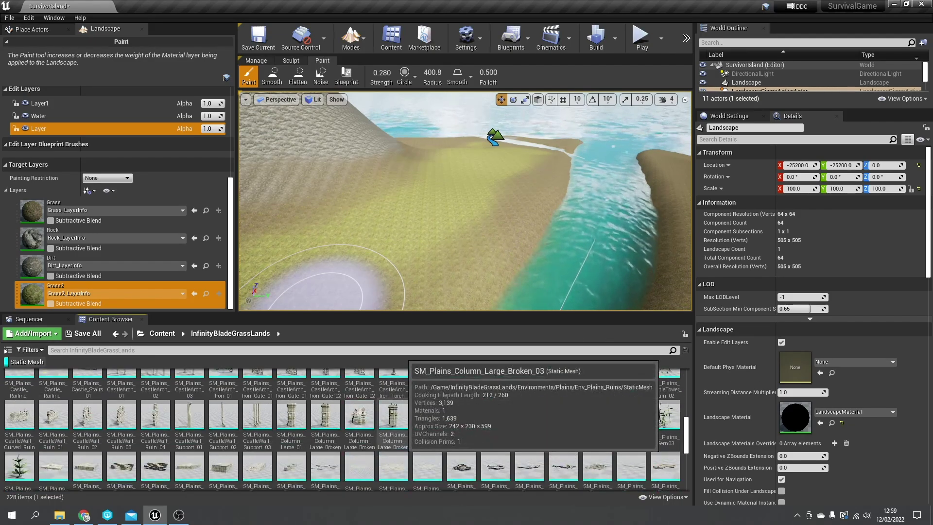
pyautogui.scroll(1, 392, 436)
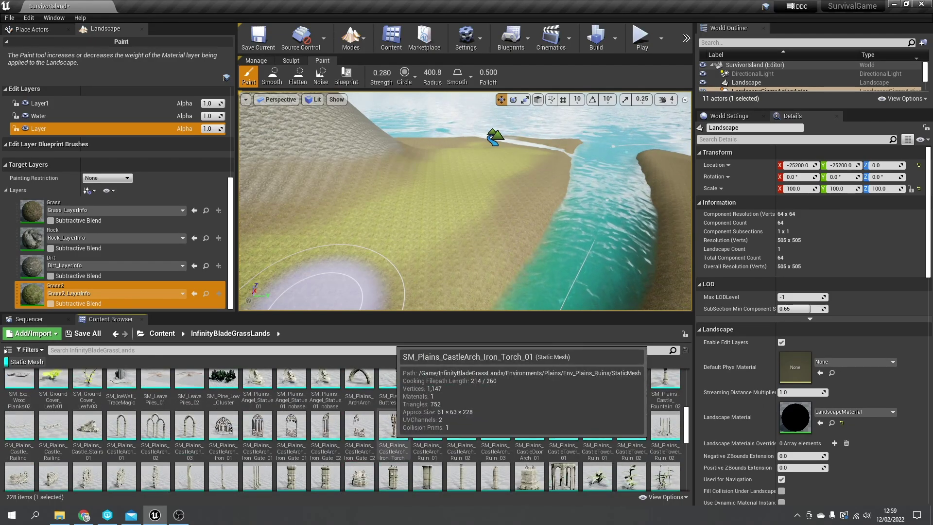
pyautogui.scroll(-5, 631, 422)
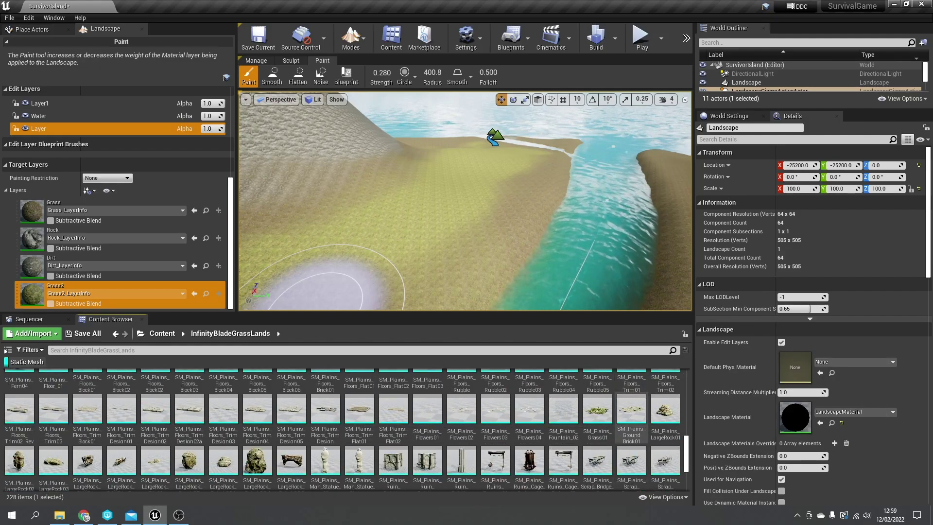
pyautogui.scroll(-1, 631, 423)
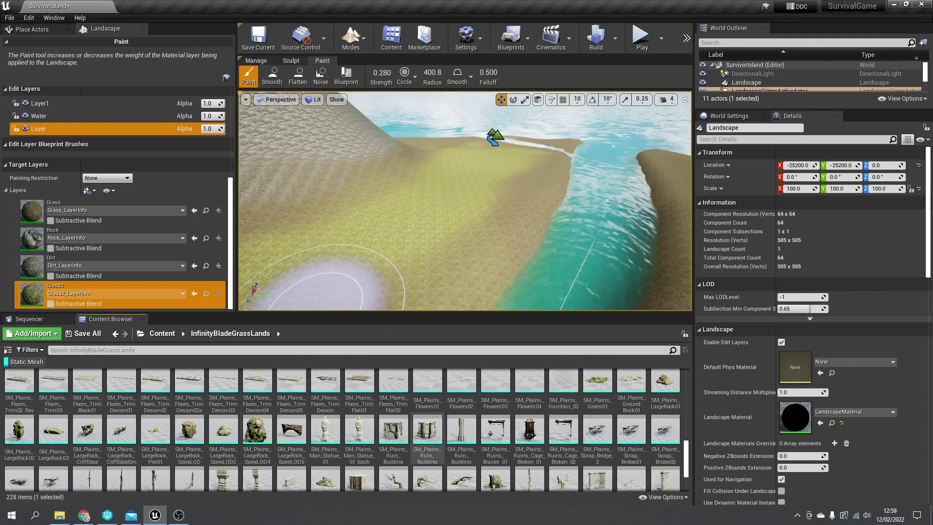
pyautogui.moveTo(665, 384)
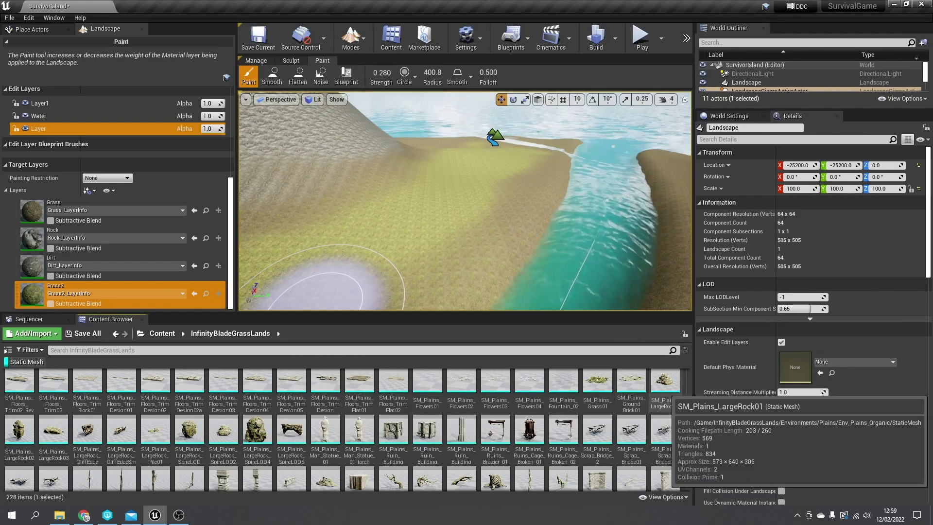
pyautogui.moveTo(598, 380)
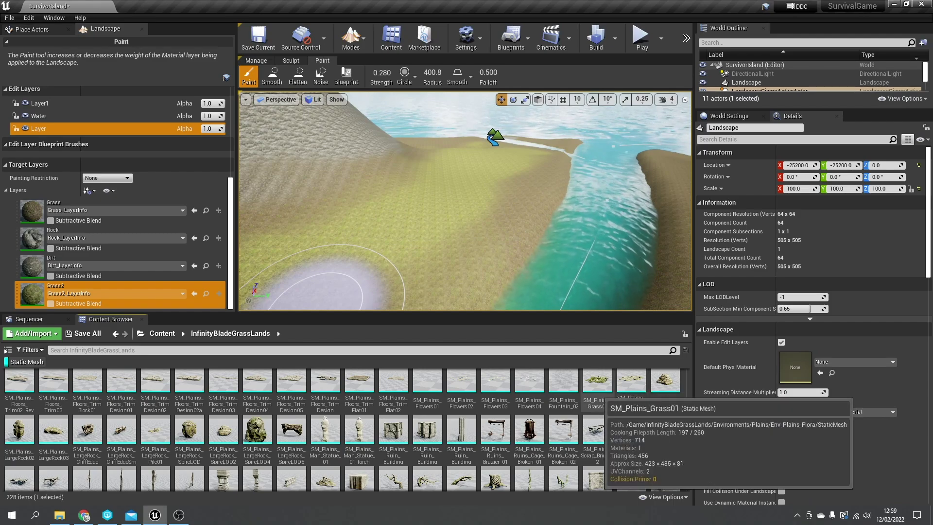
pyautogui.scroll(-1, 598, 381)
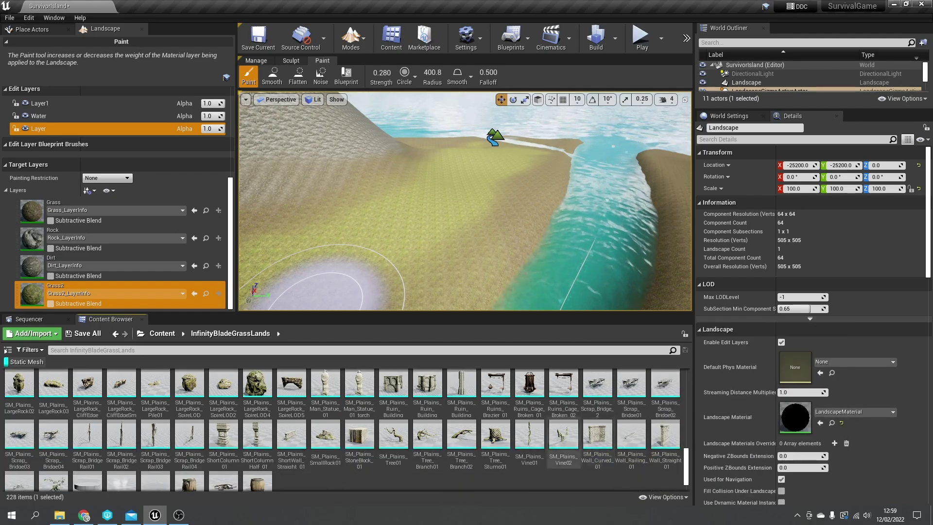
pyautogui.scroll(-1, 564, 442)
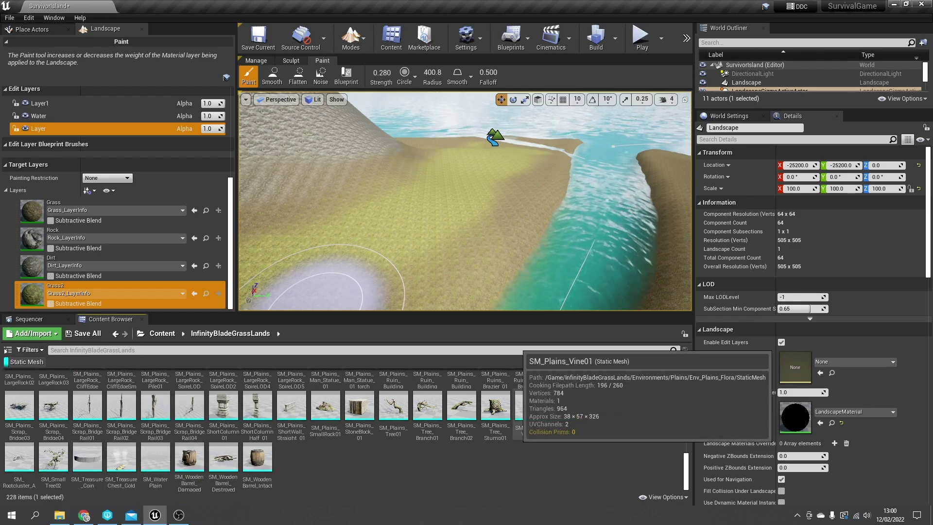
pyautogui.scroll(1, 530, 415)
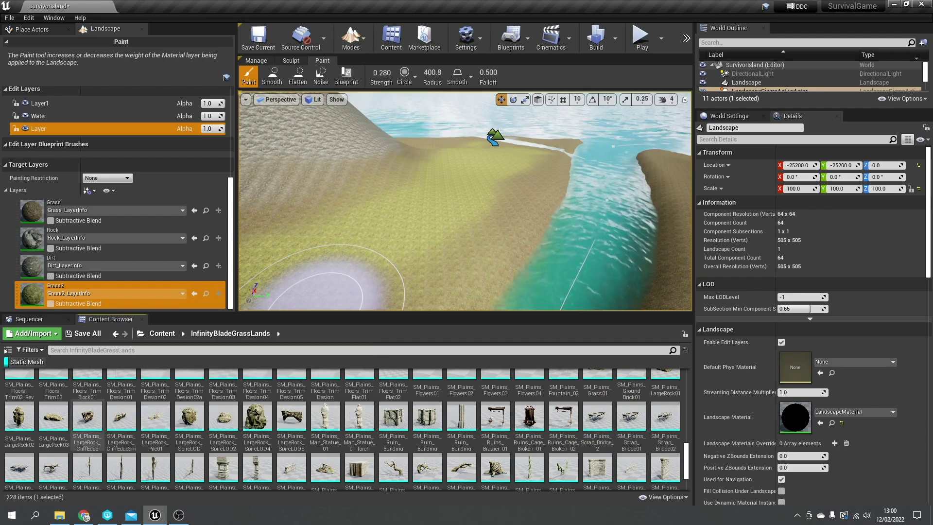
# Place the SM_Plains_LargeRock_CliffEdge mesh on the grass at the foot of the rocky hill
pyautogui.moveTo(87, 417)
pyautogui.moveTo(88, 417)
pyautogui.mouseDown()
pyautogui.moveTo(306, 142)
pyautogui.moveTo(384, 212)
pyautogui.moveTo(399, 211)
pyautogui.mouseUp()
pyautogui.press('w')
pyautogui.moveTo(377, 213)
pyautogui.mouseDown(button='right')
pyautogui.moveTo(389, 195)
pyautogui.moveTo(282, 238)
pyautogui.moveTo(258, 238)
pyautogui.moveTo(243, 217)
pyautogui.mouseUp(button='right')
pyautogui.press('d')
# Switch to Select mode and rotate the cliff-edge rock to about 96° around the vertical axis
pyautogui.click(350, 38)
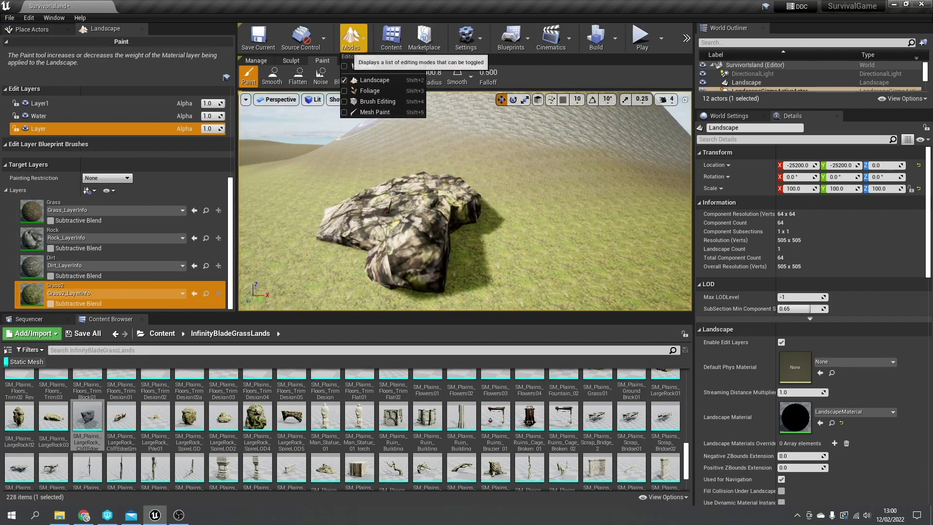
pyautogui.click(384, 64)
pyautogui.click(398, 214)
pyautogui.press('a')
pyautogui.moveTo(399, 213); pyautogui.dragTo(524, 197, button='right')
pyautogui.press('s')
pyautogui.press('e')
pyautogui.moveTo(301, 243); pyautogui.dragTo(258, 243)
pyautogui.press('a')
pyautogui.moveTo(272, 248); pyautogui.dragTo(320, 255, button='right')
pyautogui.press('w')
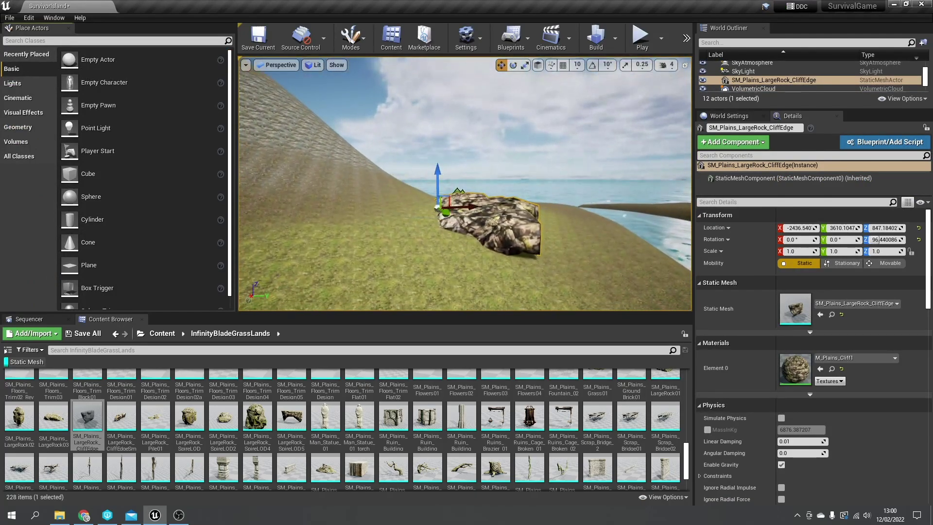
# Move the cliff-edge rock up onto the rocky slope, to about X -1558, Y 2430, Z 1709
pyautogui.moveTo(437, 208); pyautogui.dragTo(268, 131)
pyautogui.press('w')
pyautogui.moveTo(341, 195); pyautogui.dragTo(282, 190, button='right')
pyautogui.press('s')
pyautogui.moveTo(438, 185); pyautogui.dragTo(445, 251, button='right')
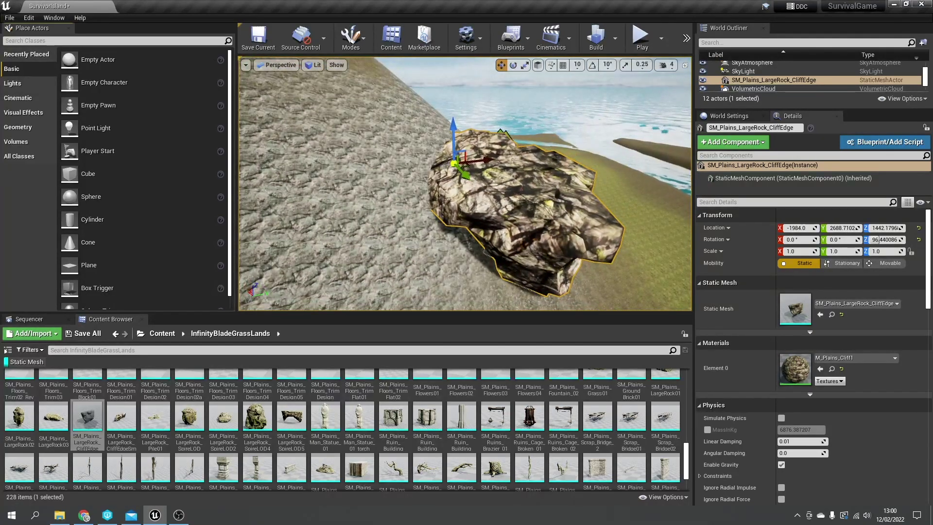
pyautogui.moveTo(456, 163); pyautogui.dragTo(346, 95)
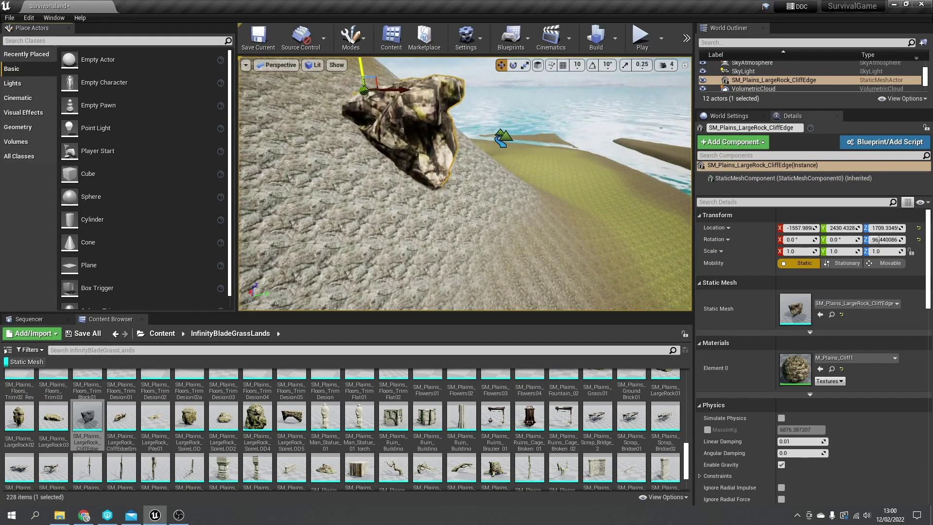
pyautogui.press('w')
pyautogui.moveTo(465, 184); pyautogui.dragTo(413, 243, button='right')
pyautogui.press('s')
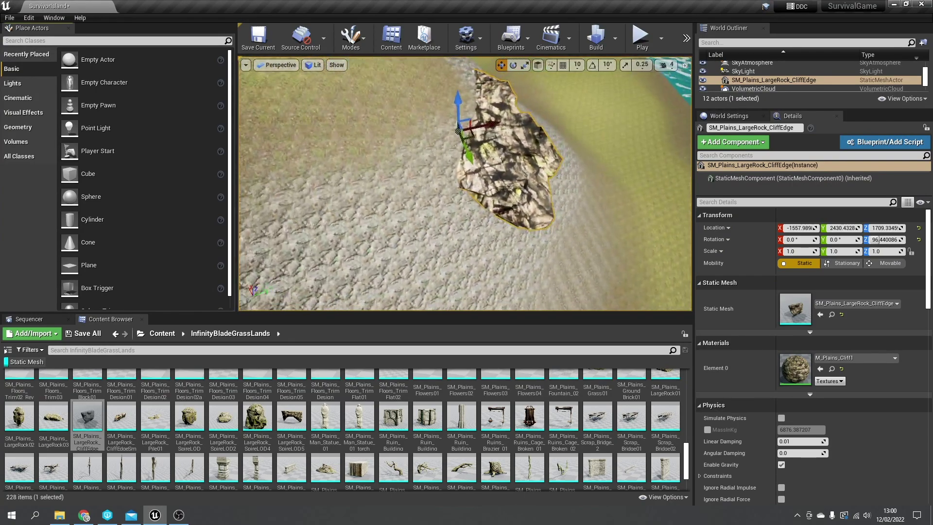
# Rotate the cliff-edge rock to about -16° in Y and 127° in Z and settle it into the slope at about Z 1814
pyautogui.moveTo(462, 224); pyautogui.dragTo(460, 228, button='right')
pyautogui.press('e')
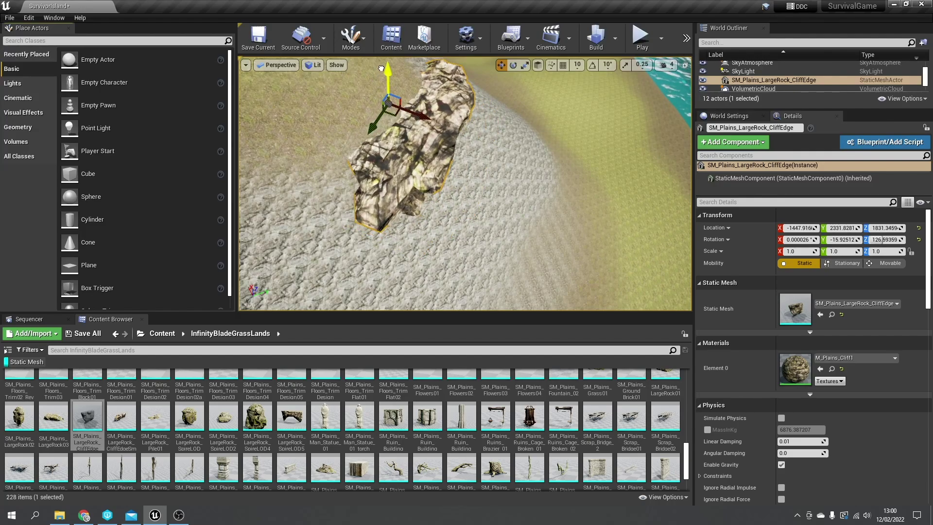
pyautogui.moveTo(465, 183); pyautogui.dragTo(310, 156, button='right')
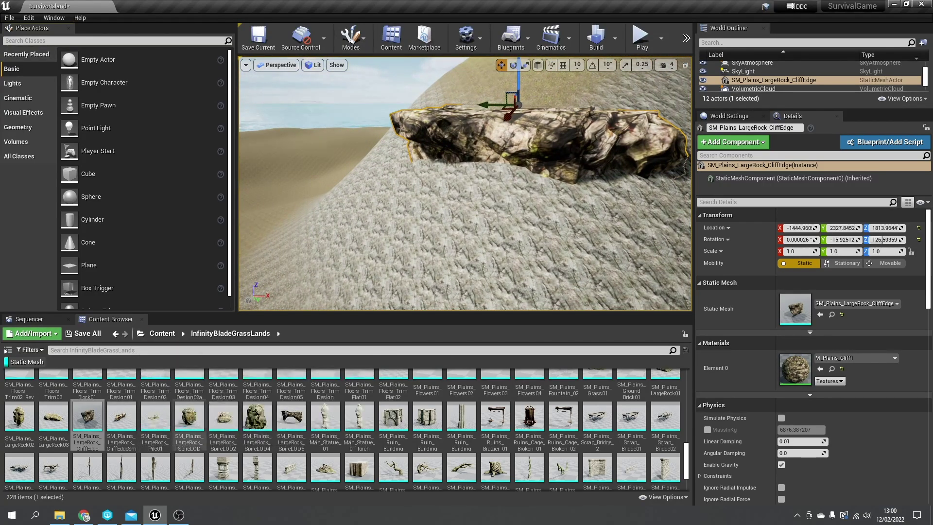
# Add the SM_Plains_LargeRock_CliffEdgeSm mesh beside the first cliff-edge rock, raised to about Z 1777 and rotated to about -83° in Z
pyautogui.moveTo(122, 417); pyautogui.dragTo(483, 209)
pyautogui.moveTo(483, 208); pyautogui.dragTo(483, 209, button='right')
pyautogui.press('e')
pyautogui.moveTo(364, 210); pyautogui.dragTo(418, 197)
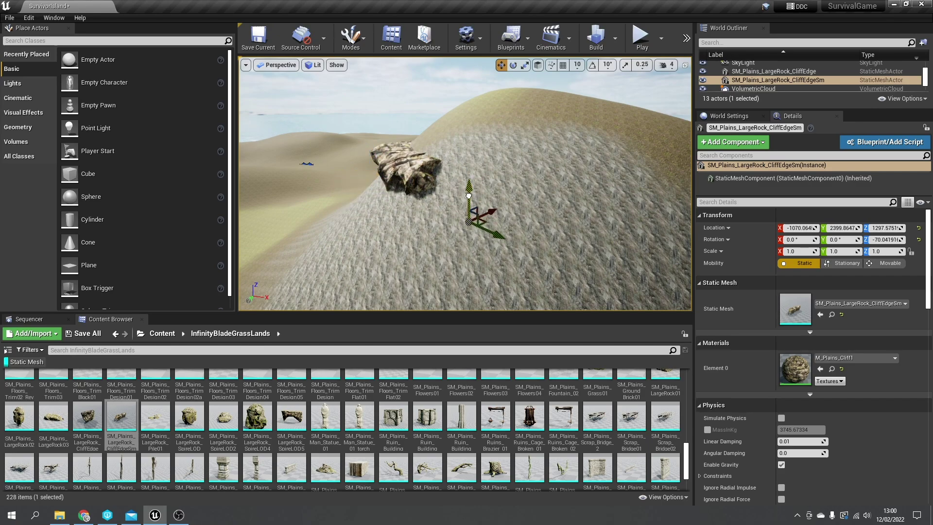
pyautogui.moveTo(492, 152); pyautogui.dragTo(539, 171)
pyautogui.press('w')
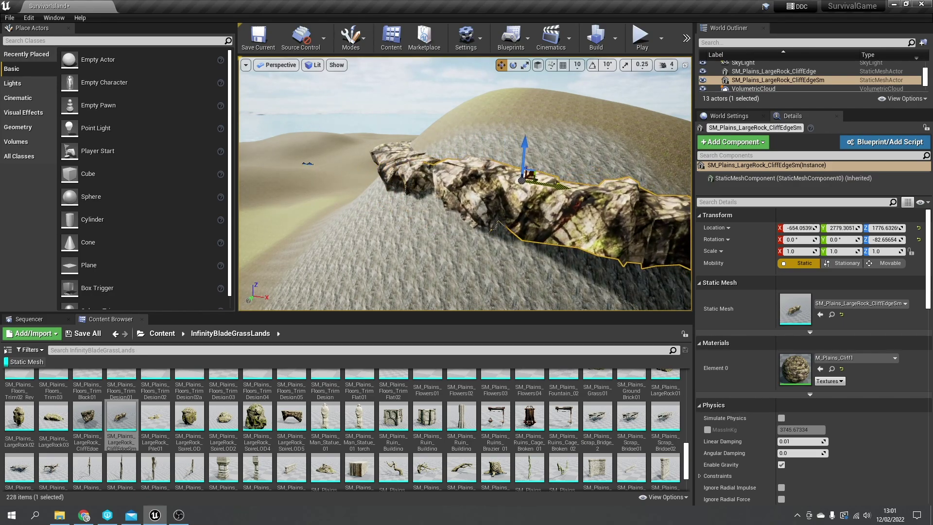
# Rotate the smaller cliff-edge rock to about -93° in Z and shift it to about X -784, Y 2637 to continue the ledge
pyautogui.moveTo(540, 172); pyautogui.dragTo(656, 236, button='right')
pyautogui.press('e')
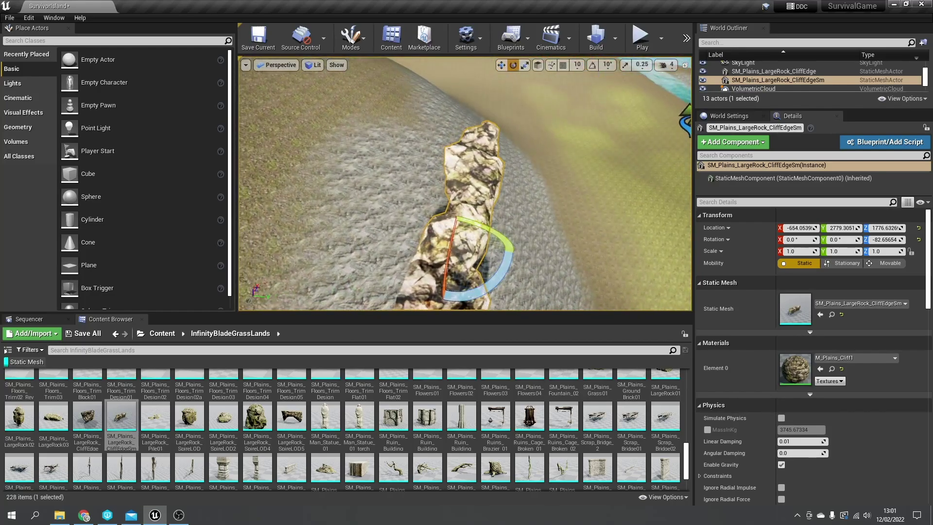
pyautogui.moveTo(481, 293); pyautogui.dragTo(504, 289)
pyautogui.press('w')
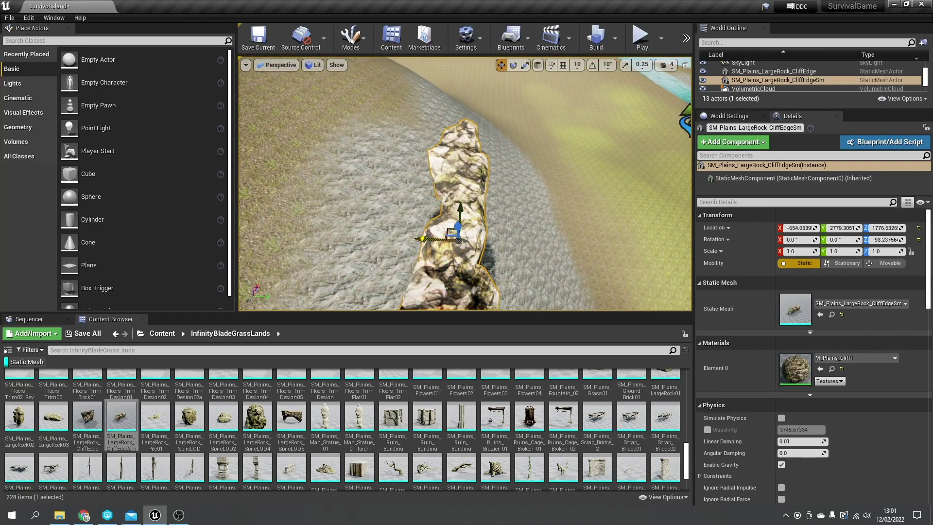
pyautogui.moveTo(442, 238); pyautogui.dragTo(398, 237)
pyautogui.press('d')
pyautogui.moveTo(408, 227); pyautogui.dragTo(277, 214, button='right')
pyautogui.moveTo(478, 130); pyautogui.dragTo(455, 142)
pyautogui.press('a')
pyautogui.moveTo(455, 142); pyautogui.dragTo(593, 109, button='right')
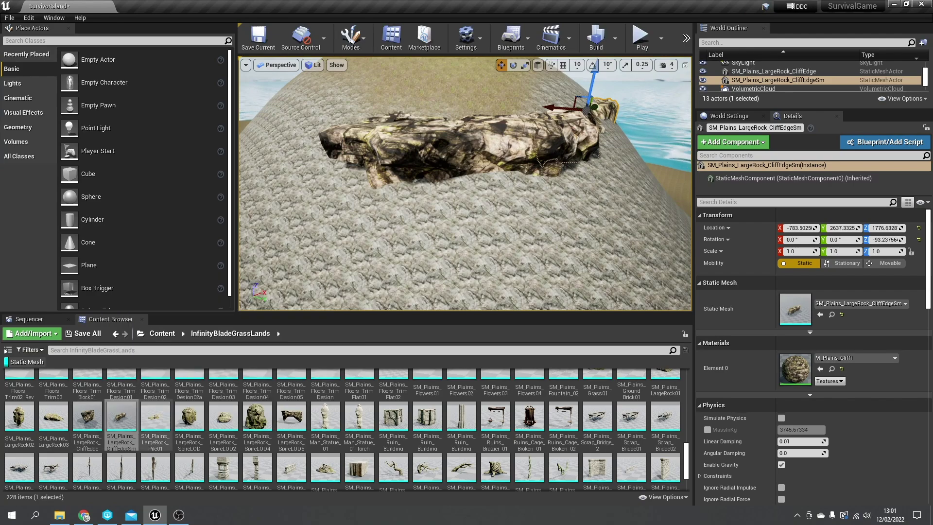
pyautogui.scroll(2, 360, 409)
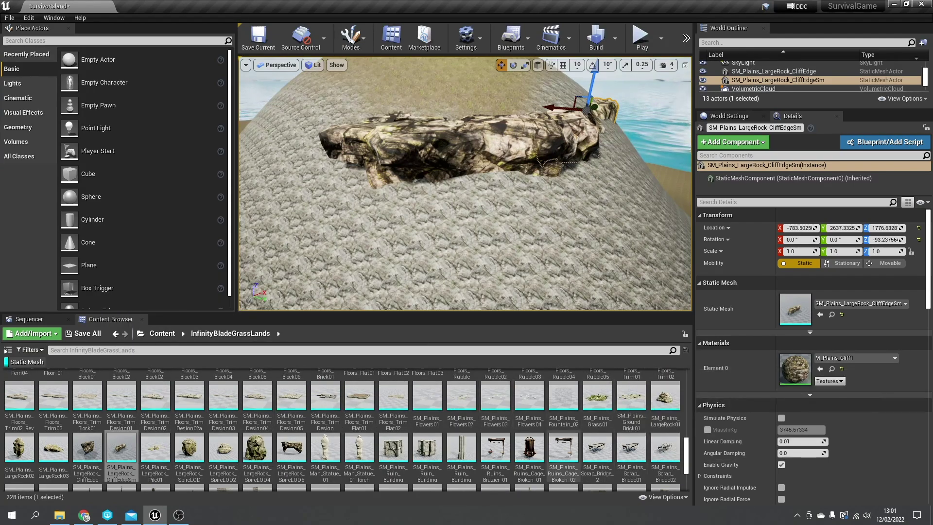
pyautogui.moveTo(54, 447); pyautogui.dragTo(552, 246)
pyautogui.press('f')
pyautogui.press('e')
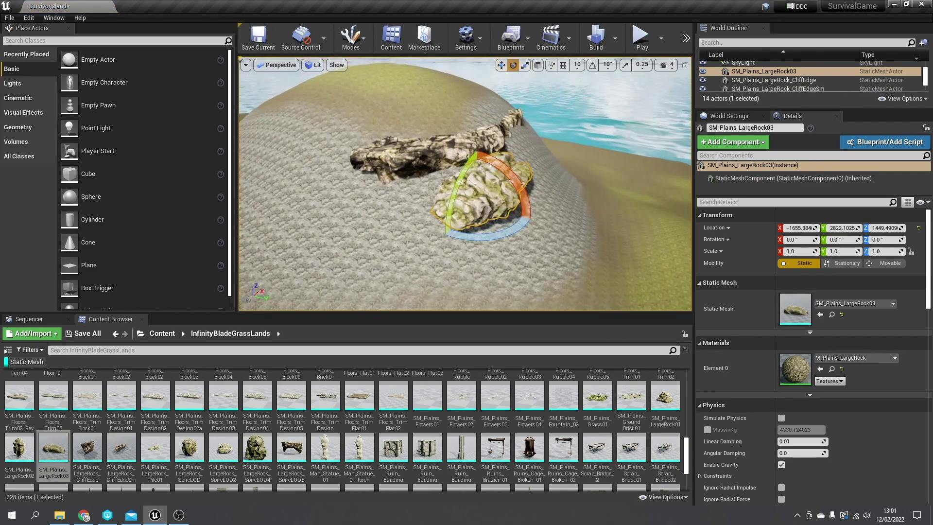
pyautogui.press('Delete')
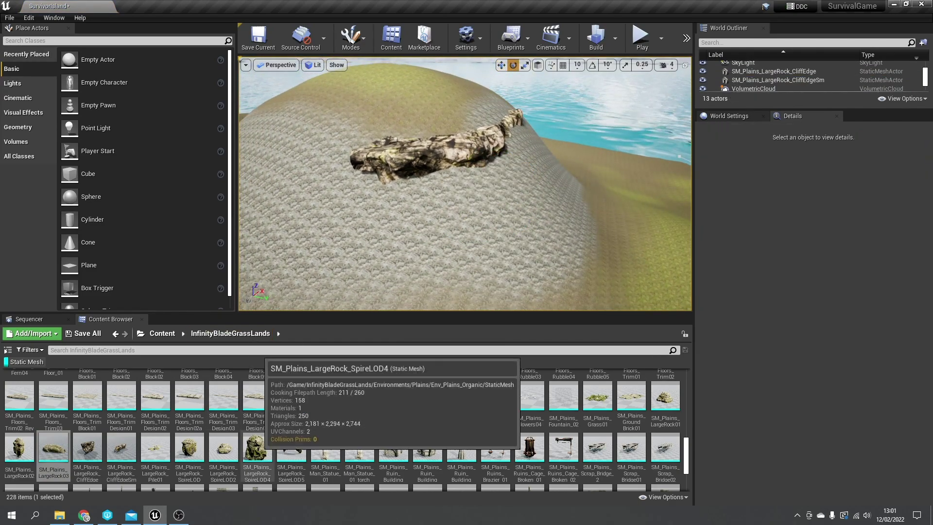
# Place the SM_Plains_LargeRock_SpireLOD4 mesh on the rocky slope and tip it over to about 78° in X, -7° in Y and -30° in Z
pyautogui.moveTo(256, 447); pyautogui.dragTo(481, 228)
pyautogui.press('f')
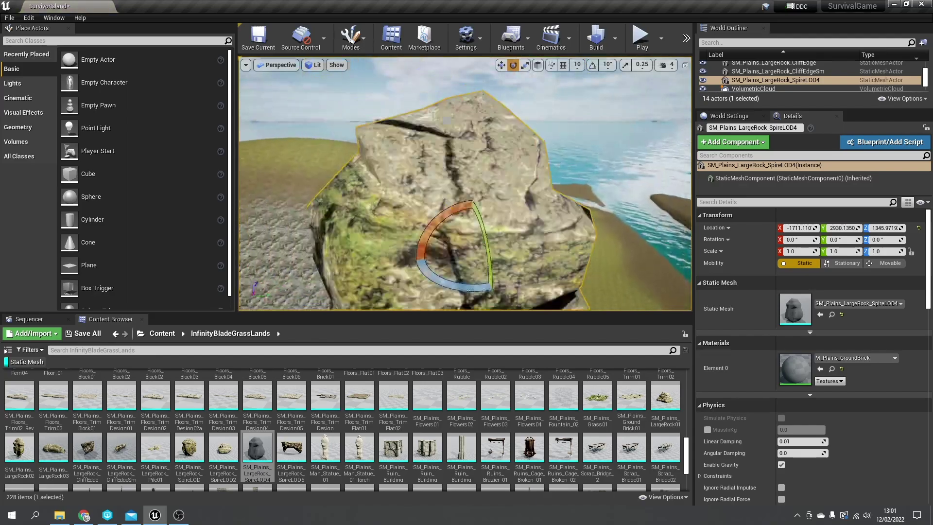
pyautogui.moveTo(450, 207); pyautogui.dragTo(484, 187)
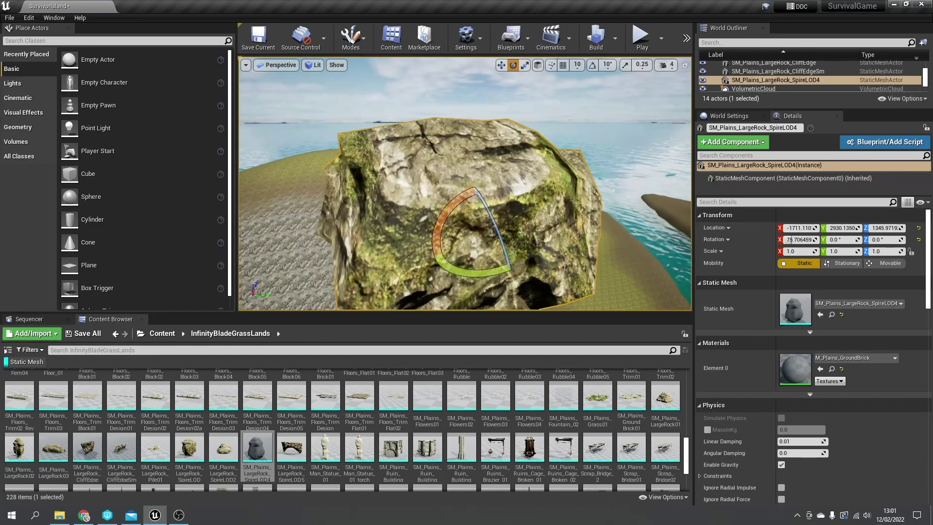
pyautogui.moveTo(467, 209); pyautogui.dragTo(506, 224, button='right')
pyautogui.moveTo(453, 253); pyautogui.dragTo(470, 253)
# Scale the spire rock to about 0.57, turn it to about 88°, -14°, -82° and sink it into the slope beside the ledge
pyautogui.moveTo(417, 207); pyautogui.dragTo(432, 280)
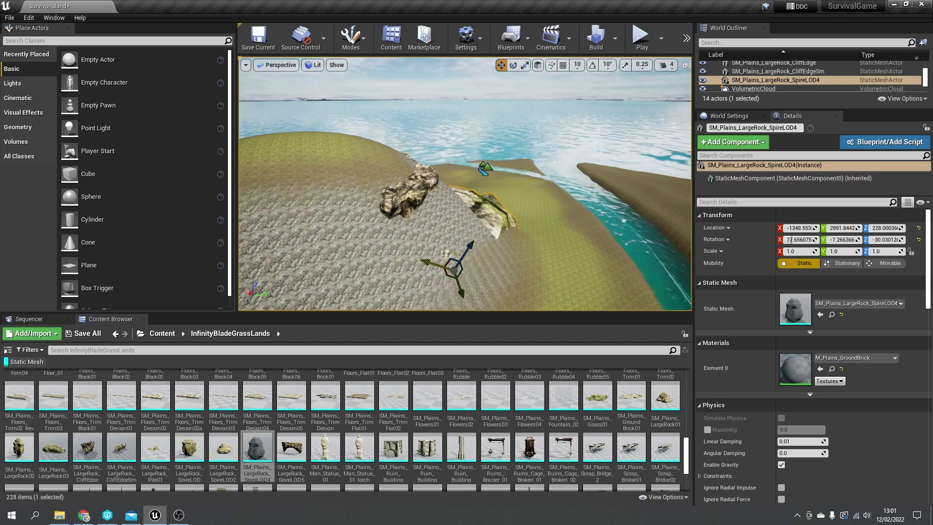
pyautogui.moveTo(431, 279); pyautogui.dragTo(402, 290, button='right')
pyautogui.press('e')
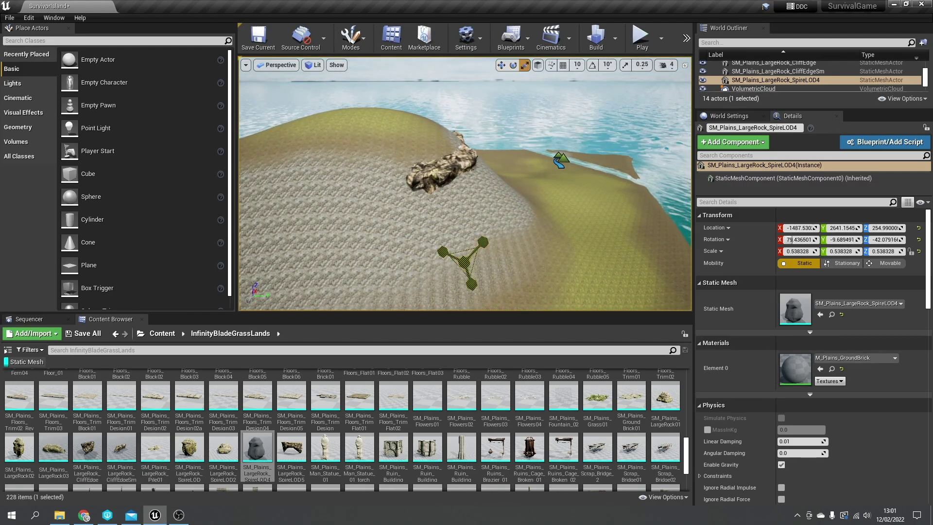
pyautogui.moveTo(529, 217); pyautogui.dragTo(481, 207, button='right')
pyautogui.press('e')
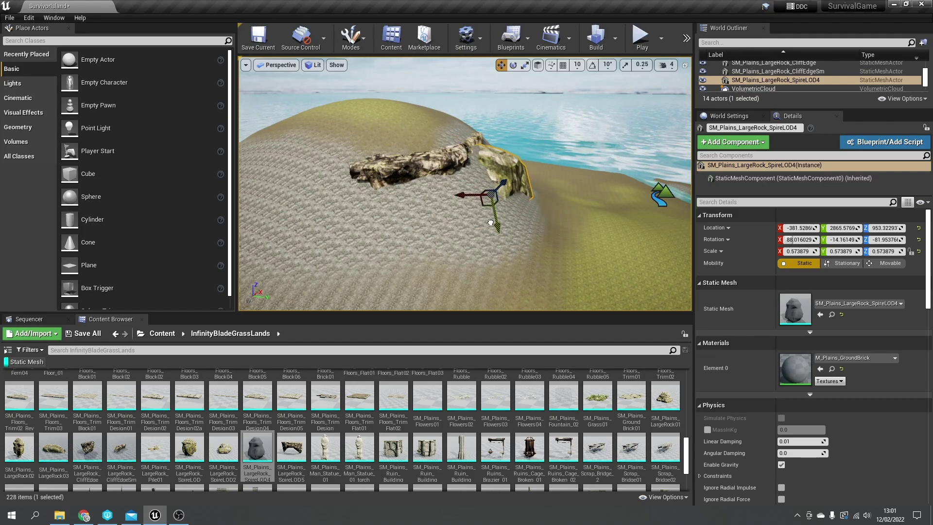
# Shift the spire rock against the end of the cliff-edge ledge, to about X -627, Y 2818, Z 1004
pyautogui.press('w')
pyautogui.moveTo(481, 207); pyautogui.dragTo(493, 191, button='right')
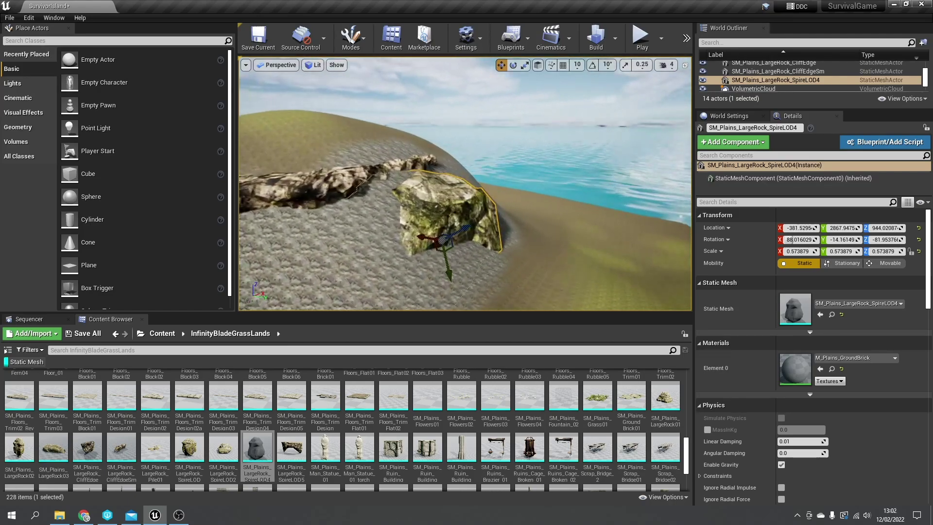
pyautogui.moveTo(437, 242); pyautogui.dragTo(443, 241)
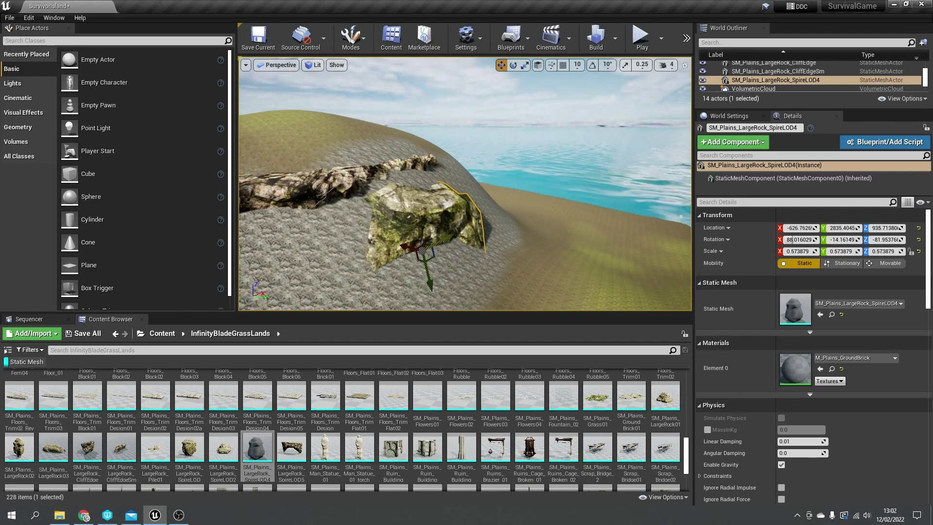
pyautogui.moveTo(431, 286); pyautogui.dragTo(428, 280)
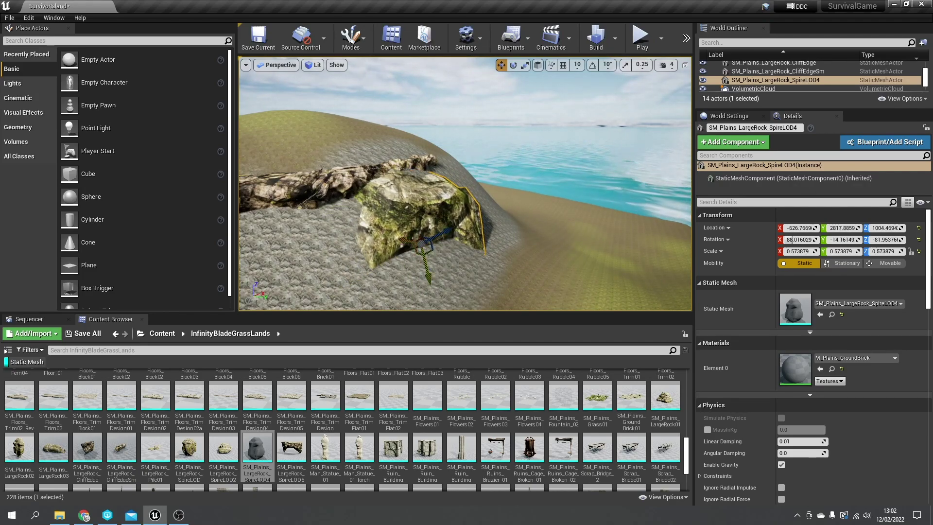
pyautogui.press('a')
pyautogui.moveTo(430, 273); pyautogui.dragTo(343, 267, button='right')
pyautogui.press('d')
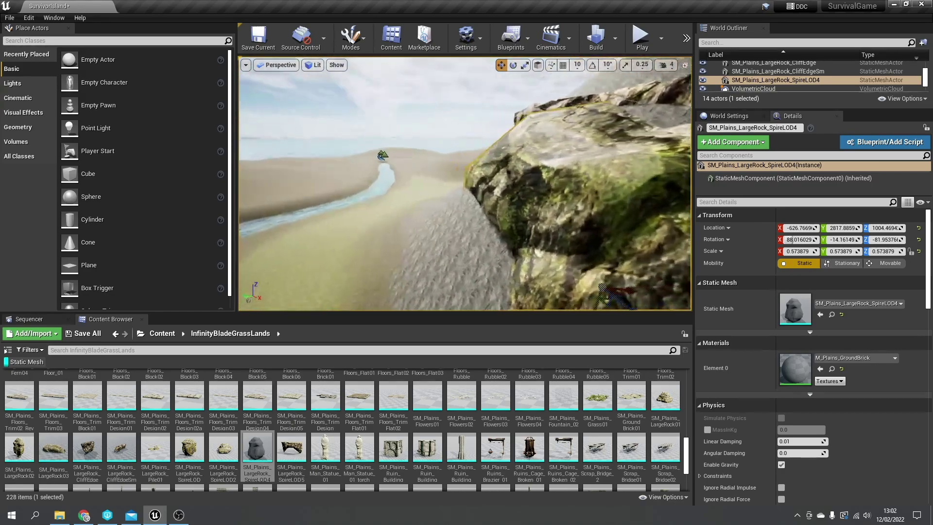
# Switch to foliage editing and add the SM_Plains_Grass01 mesh as a foliage type
pyautogui.keyDown('alt'); pyautogui.moveTo(301, 193); pyautogui.dragTo(282, 194); pyautogui.keyUp('alt')
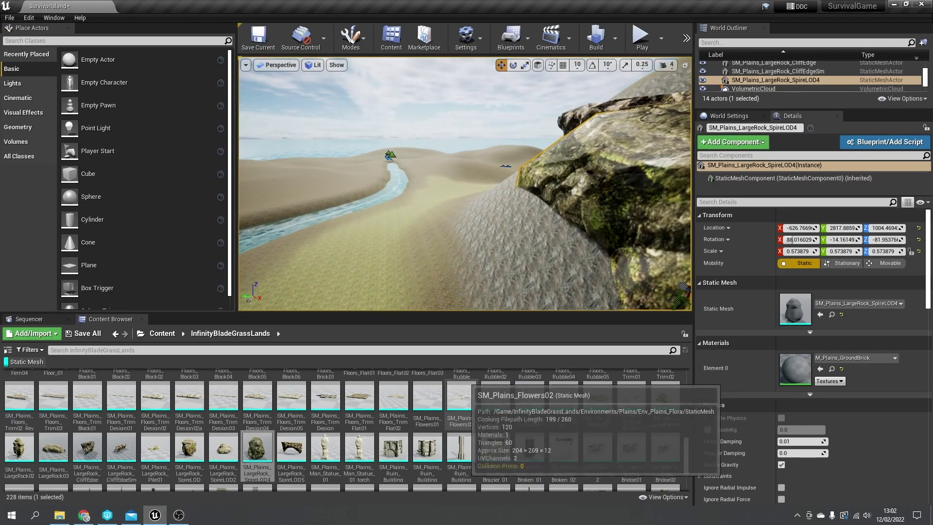
pyautogui.moveTo(465, 184); pyautogui.dragTo(607, 199, button='right')
pyautogui.press('w')
pyautogui.press('w')
pyautogui.moveTo(301, 202); pyautogui.dragTo(304, 201)
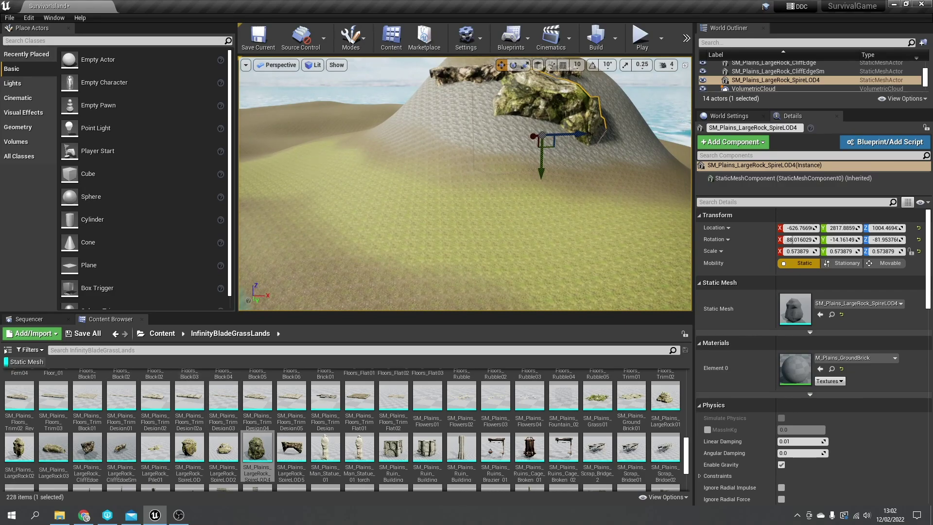
pyautogui.click(351, 38)
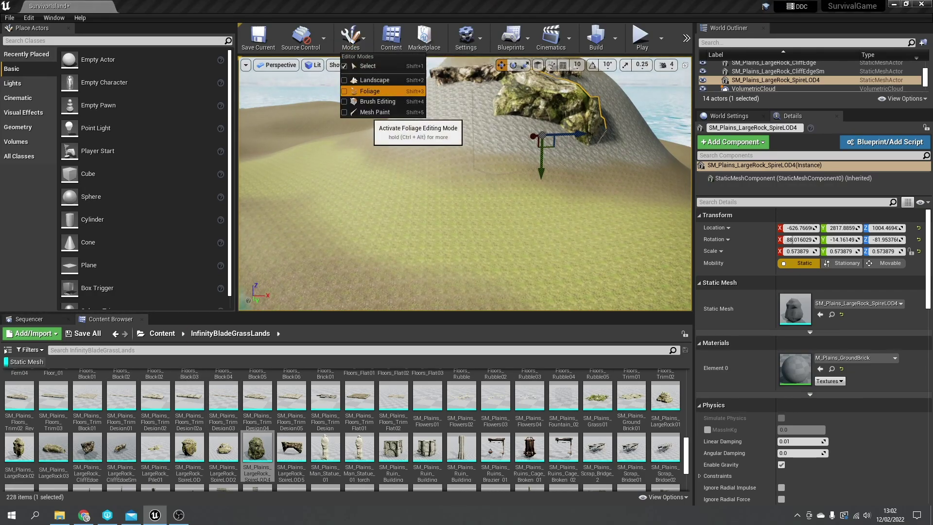
pyautogui.click(384, 97)
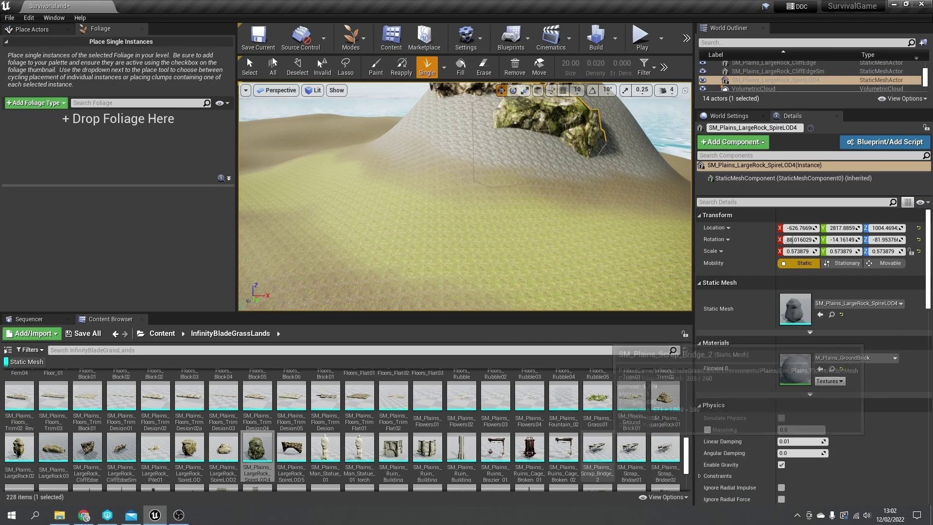
pyautogui.moveTo(597, 396); pyautogui.dragTo(63, 139)
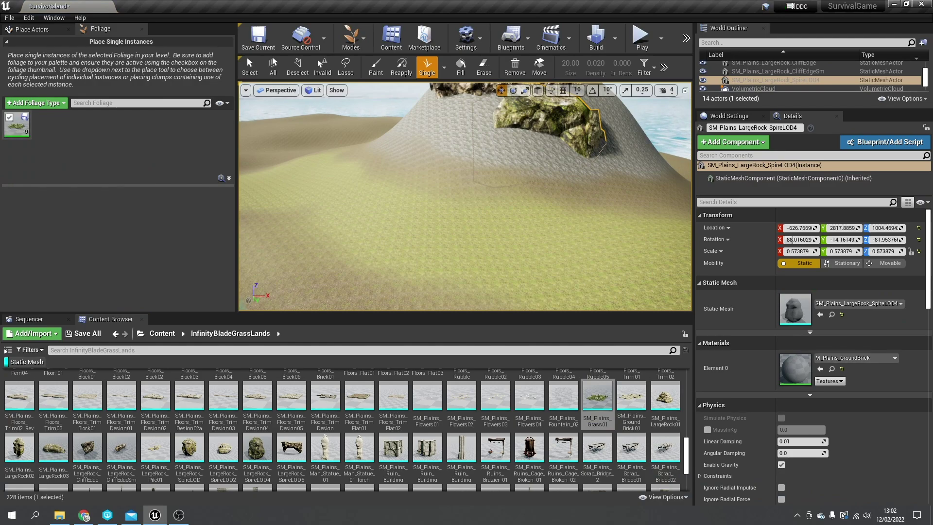
# Paint SM_Plains_Grass01 over the yellow-green ground between the river and the rocky hill at brush size 512 and paint density 0.45
pyautogui.press('w')
pyautogui.moveTo(338, 194); pyautogui.dragTo(283, 218, button='right')
pyautogui.click(376, 68)
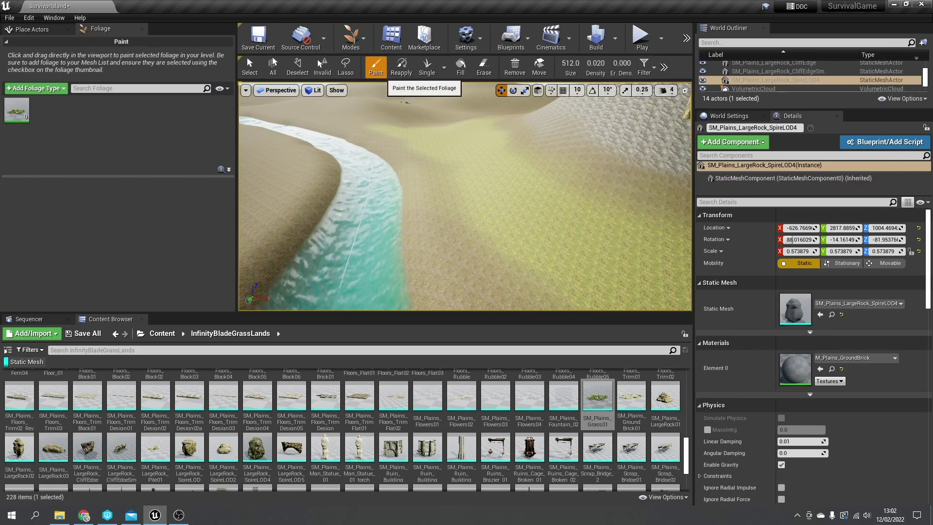
pyautogui.click(559, 219)
pyautogui.moveTo(590, 250)
pyautogui.mouseDown(button='right')
pyautogui.moveTo(646, 226)
pyautogui.moveTo(651, 236)
pyautogui.moveTo(627, 284)
pyautogui.moveTo(610, 255)
pyautogui.moveTo(603, 260)
pyautogui.moveTo(629, 260)
pyautogui.moveTo(612, 275)
pyautogui.moveTo(573, 262)
pyautogui.mouseUp(button='right')
pyautogui.press('w')
pyautogui.press('w')
pyautogui.press('s')
pyautogui.press('s')
pyautogui.press('w')
pyautogui.press('s')
pyautogui.press('s')
pyautogui.moveTo(436, 197); pyautogui.dragTo(436, 191, button='right')
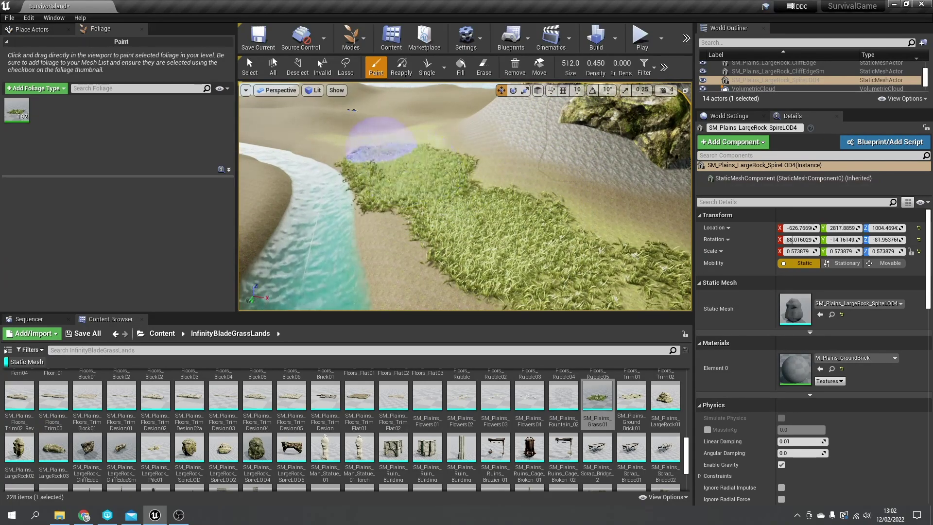
# Extend the dense grass across the remaining yellow-green ground down to the river's edge
pyautogui.moveTo(382, 152); pyautogui.dragTo(437, 168, button='right')
pyautogui.moveTo(382, 168)
pyautogui.mouseDown()
pyautogui.moveTo(495, 183)
pyautogui.moveTo(483, 210)
pyautogui.mouseUp()
pyautogui.moveTo(483, 210); pyautogui.dragTo(390, 204, button='right')
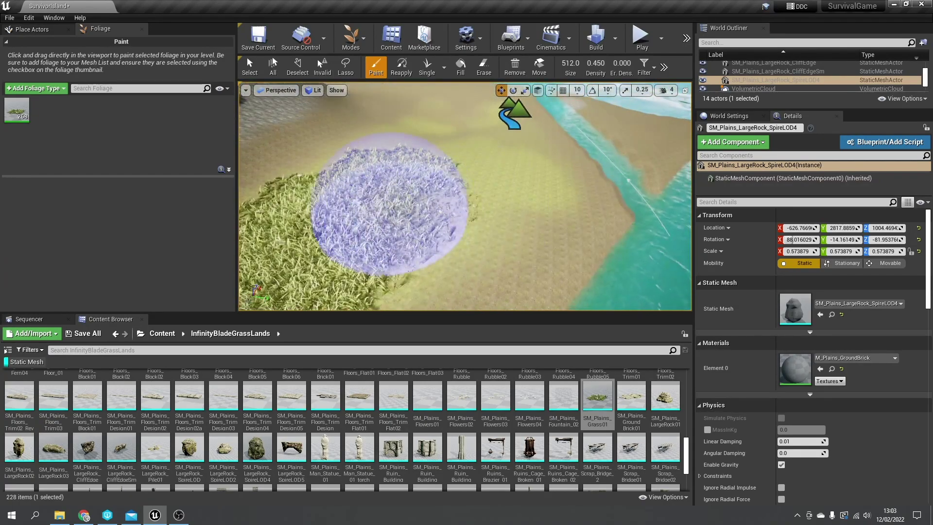
pyautogui.moveTo(442, 176)
pyautogui.mouseDown()
pyautogui.moveTo(422, 128)
pyautogui.moveTo(451, 164)
pyautogui.mouseUp()
pyautogui.press('w')
pyautogui.moveTo(451, 163)
pyautogui.mouseDown(button='right')
pyautogui.moveTo(438, 168)
pyautogui.moveTo(394, 133)
pyautogui.moveTo(413, 109)
pyautogui.moveTo(452, 106)
pyautogui.moveTo(503, 163)
pyautogui.mouseUp(button='right')
pyautogui.press('s')
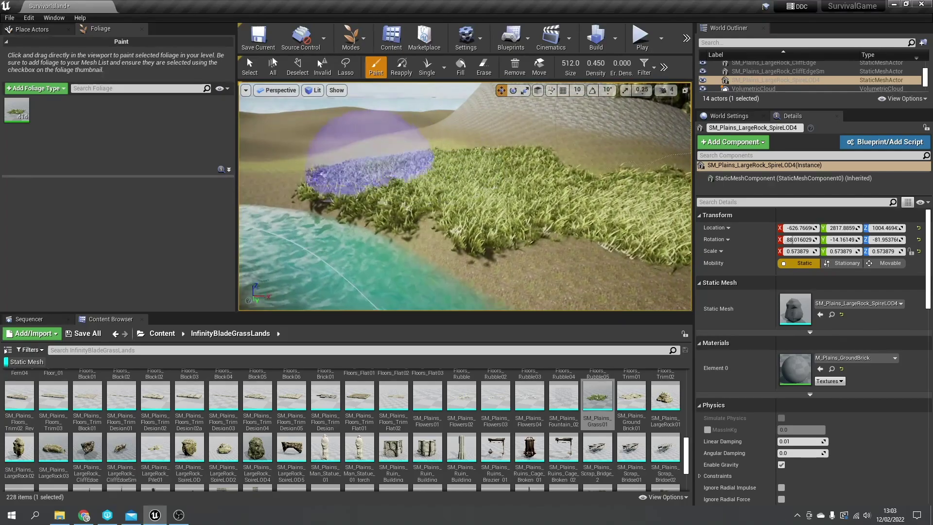
# Erase most of the painted grass below the rocky hill and along the riverbank
pyautogui.keyDown('shift'); pyautogui.moveTo(372, 152); pyautogui.dragTo(368, 158); pyautogui.keyUp('shift')
pyautogui.keyDown('shift'); pyautogui.moveTo(505, 190); pyautogui.dragTo(495, 226); pyautogui.keyUp('shift')
pyautogui.moveTo(495, 226); pyautogui.dragTo(534, 216, button='right')
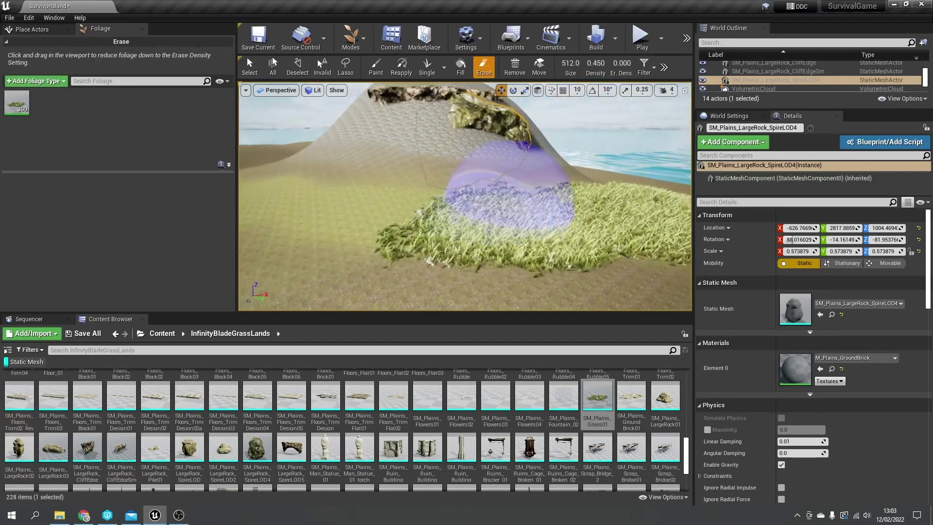
pyautogui.keyDown('shift'); pyautogui.moveTo(513, 191); pyautogui.dragTo(613, 211); pyautogui.keyUp('shift')
pyautogui.moveTo(613, 212); pyautogui.dragTo(651, 205, button='right')
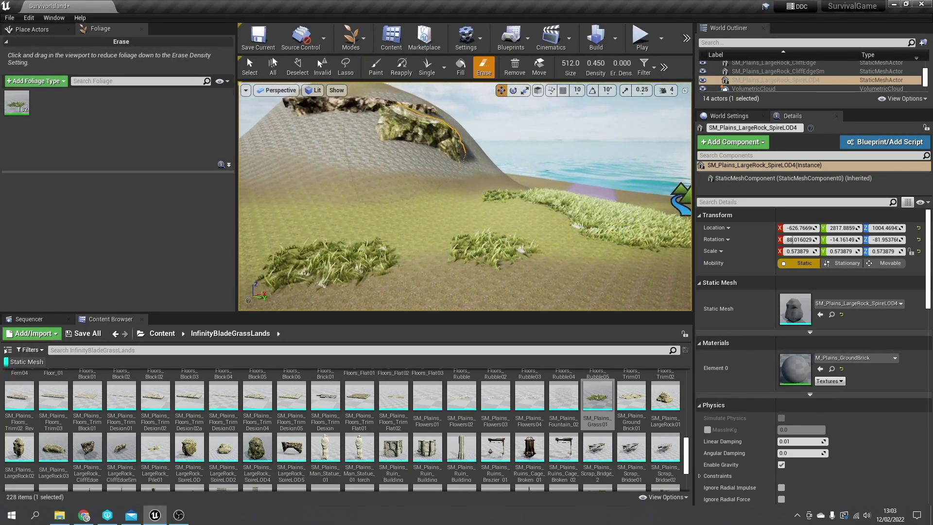
pyautogui.moveTo(619, 212); pyautogui.dragTo(617, 203)
pyautogui.keyDown('shift'); pyautogui.click(608, 202); pyautogui.keyUp('shift')
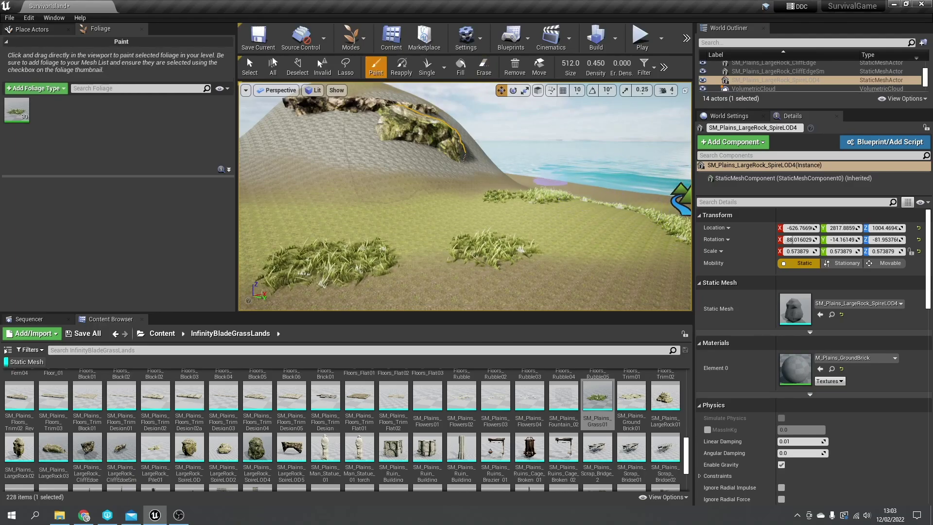
# Set the paint density to 0.14 and the erase density to 0.59, and repaint the grass below the rocky hill
pyautogui.moveTo(595, 63); pyautogui.dragTo(580, 63)
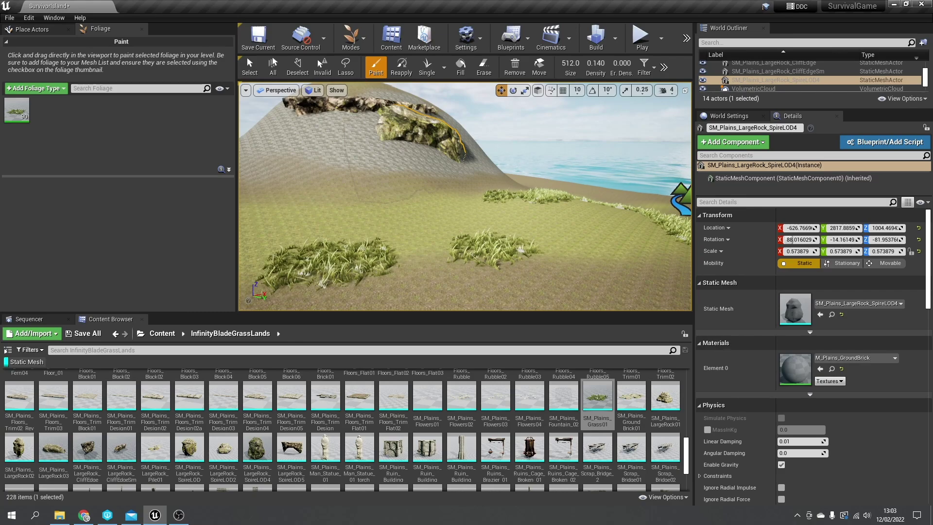
pyautogui.click(540, 219)
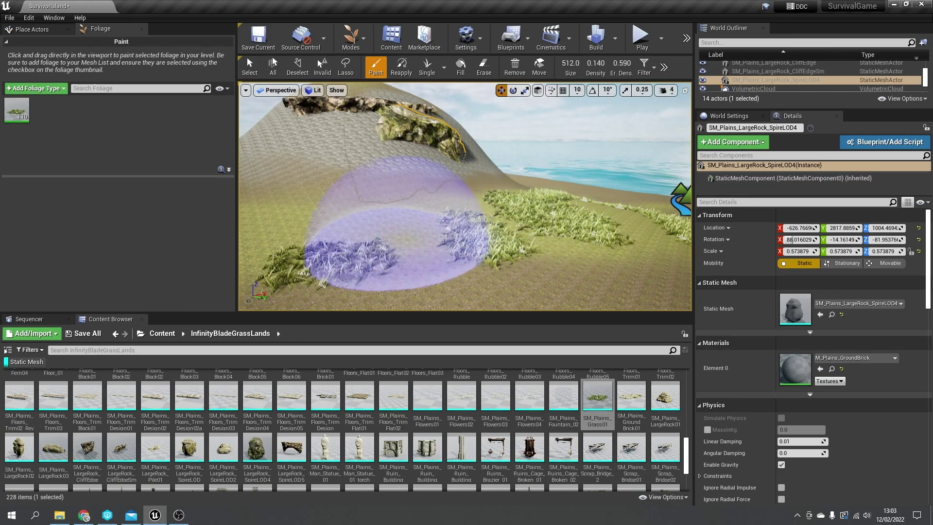
pyautogui.moveTo(398, 250)
pyautogui.mouseDown()
pyautogui.moveTo(253, 228)
pyautogui.moveTo(389, 255)
pyautogui.mouseUp()
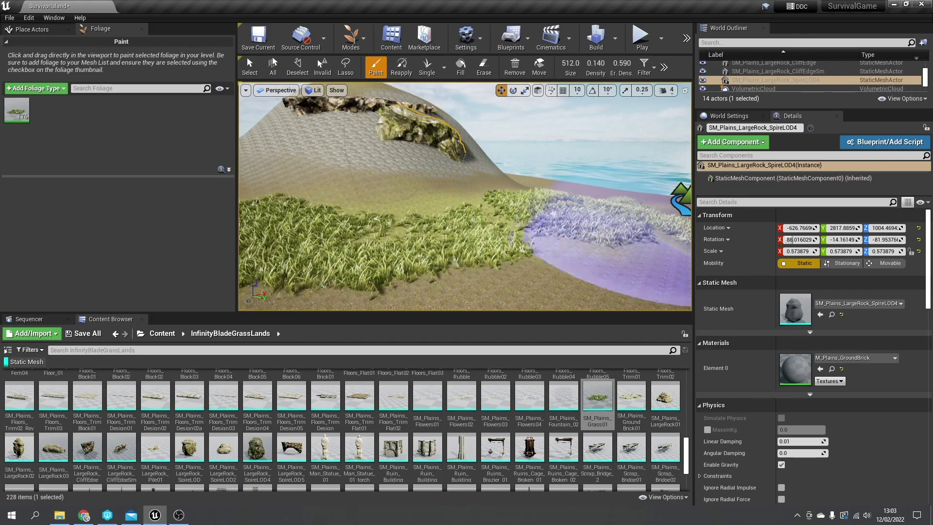
# Paint the sparser grass along both banks of the river and over the mound on the opposite side
pyautogui.moveTo(637, 228)
pyautogui.mouseDown(button='right')
pyautogui.moveTo(646, 221)
pyautogui.moveTo(549, 221)
pyautogui.moveTo(501, 248)
pyautogui.moveTo(598, 253)
pyautogui.moveTo(564, 292)
pyautogui.moveTo(552, 287)
pyautogui.mouseUp(button='right')
pyautogui.moveTo(552, 194)
pyautogui.mouseDown()
pyautogui.moveTo(358, 219)
pyautogui.moveTo(412, 246)
pyautogui.moveTo(391, 205)
pyautogui.mouseUp()
pyautogui.moveTo(392, 205); pyautogui.dragTo(486, 150, button='right')
pyautogui.moveTo(445, 200)
pyautogui.mouseDown()
pyautogui.moveTo(520, 219)
pyautogui.moveTo(530, 206)
pyautogui.mouseUp()
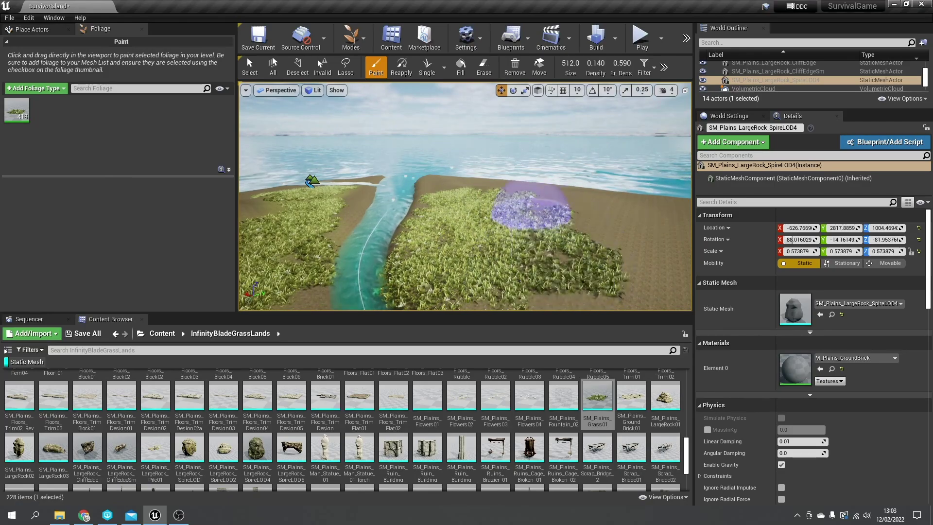
pyautogui.moveTo(531, 206)
pyautogui.mouseDown(button='right')
pyautogui.moveTo(535, 272)
pyautogui.moveTo(564, 131)
pyautogui.moveTo(510, 161)
pyautogui.mouseUp(button='right')
pyautogui.moveTo(531, 199); pyautogui.dragTo(593, 192)
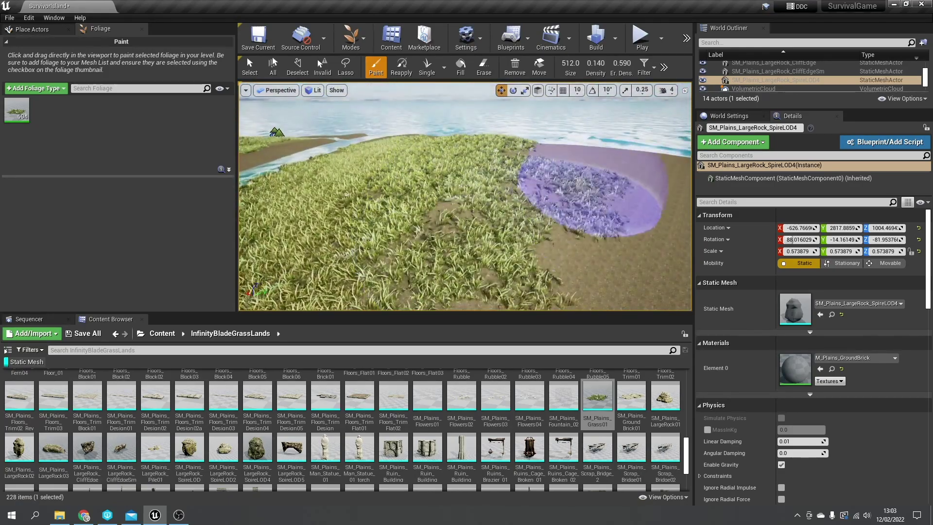
pyautogui.moveTo(593, 192)
pyautogui.mouseDown(button='right')
pyautogui.moveTo(530, 167)
pyautogui.moveTo(394, 146)
pyautogui.mouseUp(button='right')
pyautogui.moveTo(549, 183); pyautogui.dragTo(500, 189)
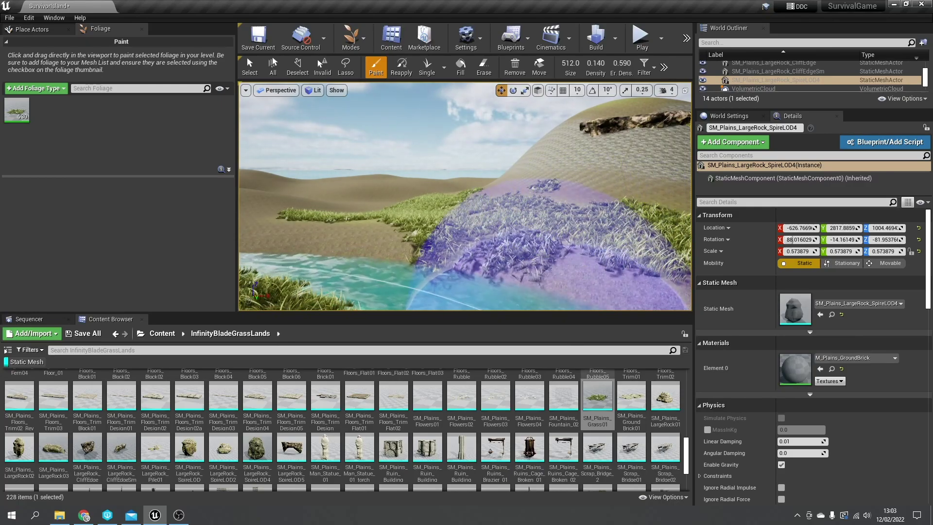
pyautogui.moveTo(556, 206)
pyautogui.mouseDown(button='right')
pyautogui.moveTo(511, 194)
pyautogui.moveTo(559, 234)
pyautogui.moveTo(498, 193)
pyautogui.mouseUp(button='right')
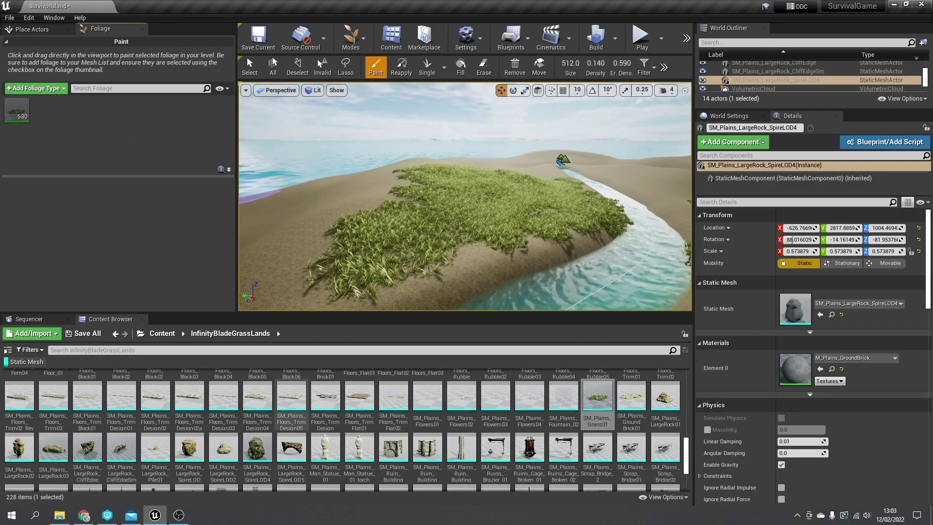
# Add the SM_Cherry_Tree static mesh as a foliage type and select it for editing
pyautogui.scroll(3, 389, 433)
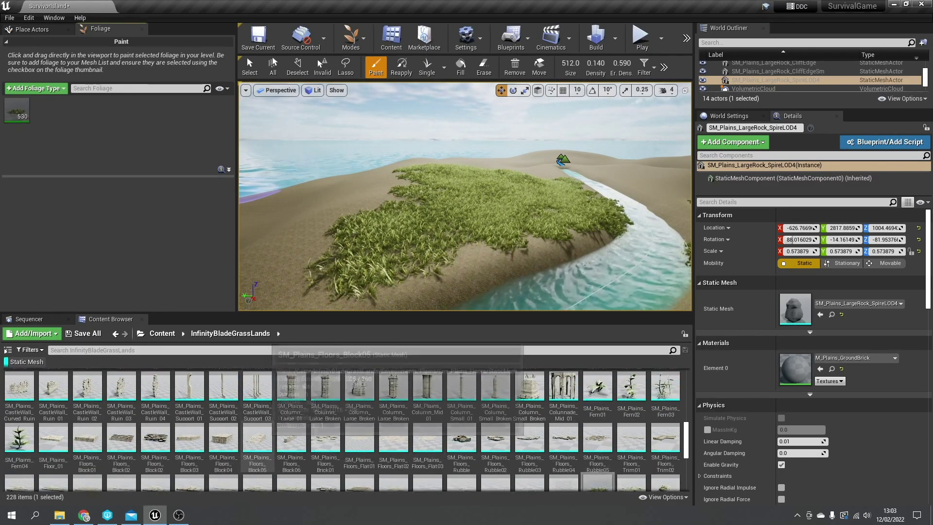
pyautogui.scroll(2, 423, 440)
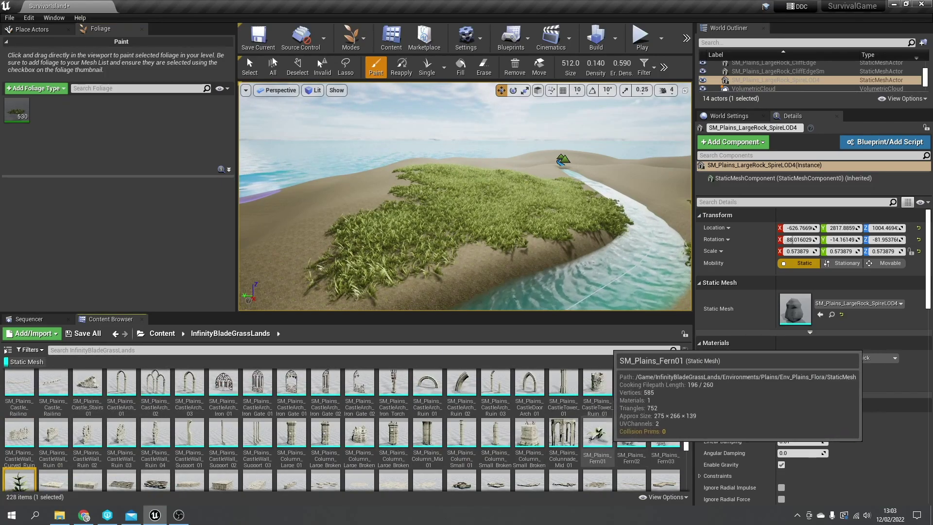
pyautogui.scroll(3, 597, 443)
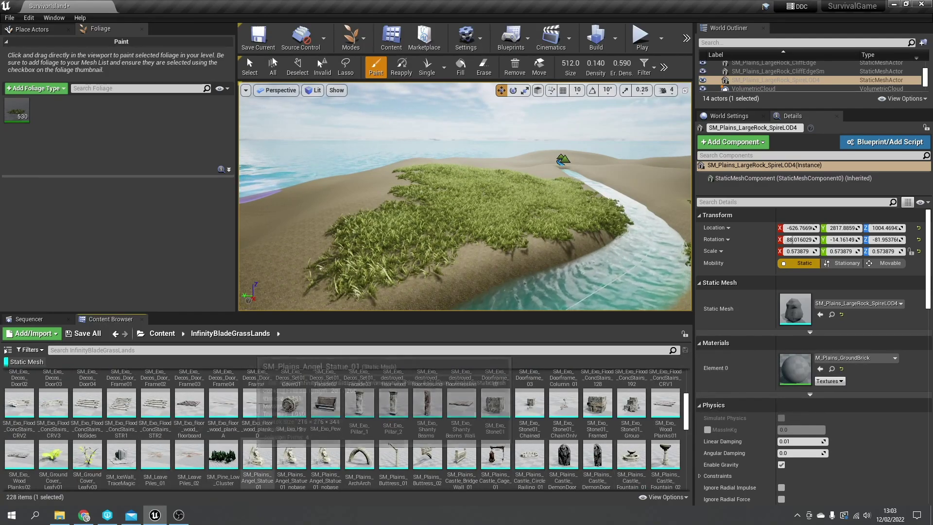
pyautogui.scroll(5, 87, 438)
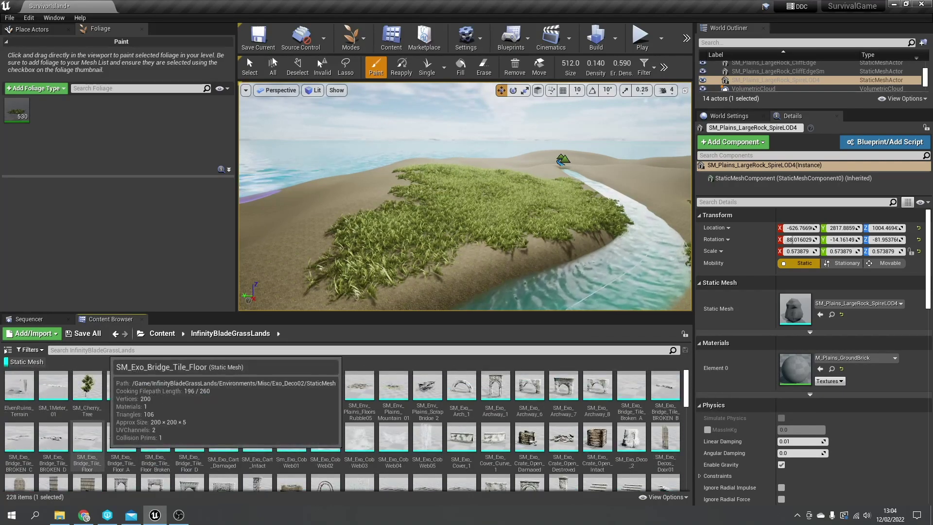
pyautogui.moveTo(87, 389); pyautogui.dragTo(163, 141)
pyautogui.click(20, 111)
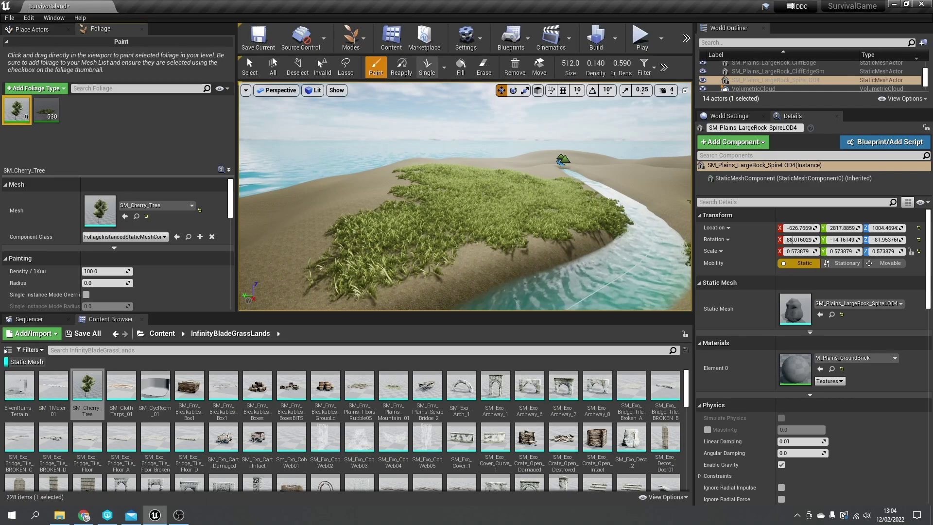
# Place a single cherry tree instance on the grassy mound beside the river
pyautogui.click(427, 71)
pyautogui.moveTo(462, 194); pyautogui.dragTo(548, 138, button='right')
pyautogui.press('w')
# Set the maximum Scale X of the cherry tree foliage to 3.0
pyautogui.scroll(-3, 97, 281)
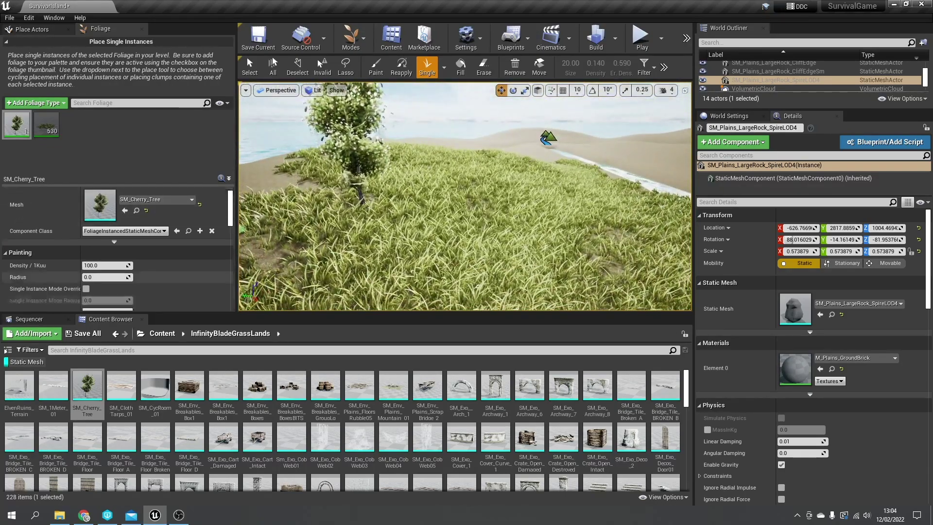
pyautogui.scroll(-1, 97, 281)
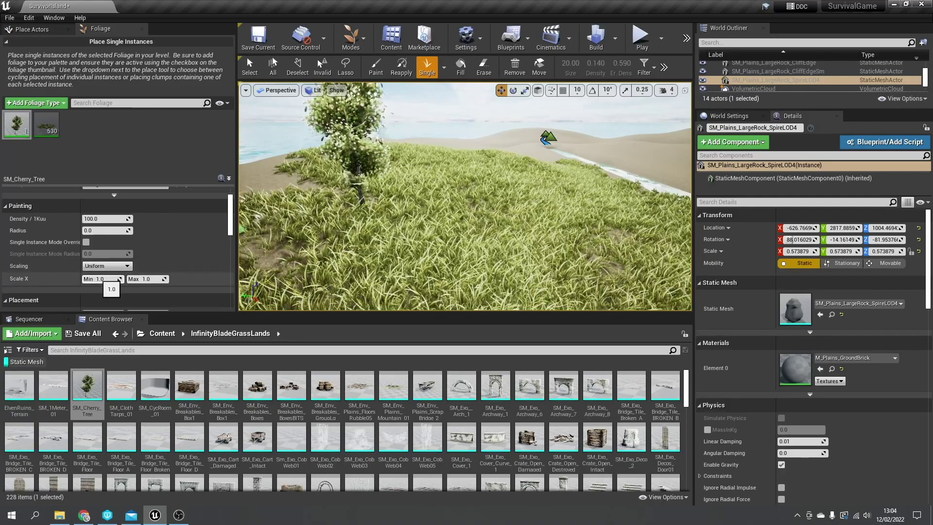
pyautogui.scroll(-1, 146, 266)
pyautogui.scroll(-1, 146, 265)
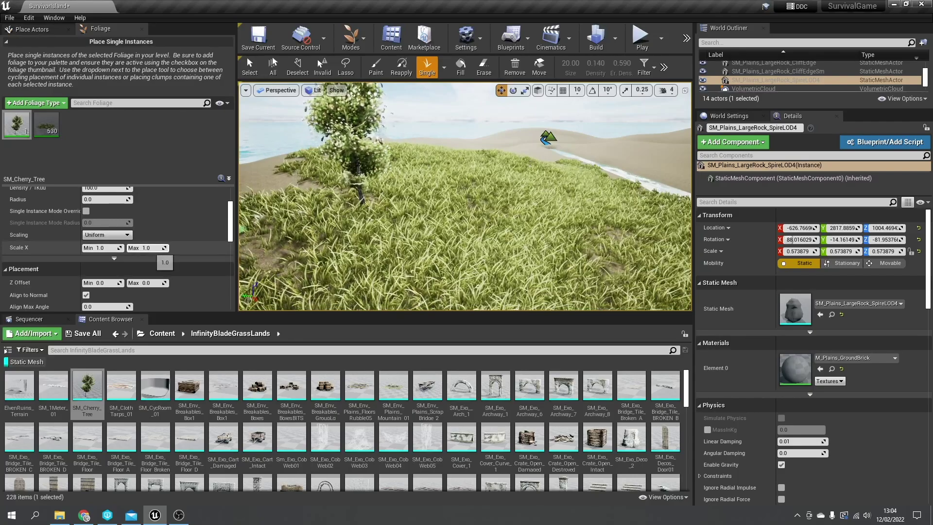
pyautogui.click(151, 248)
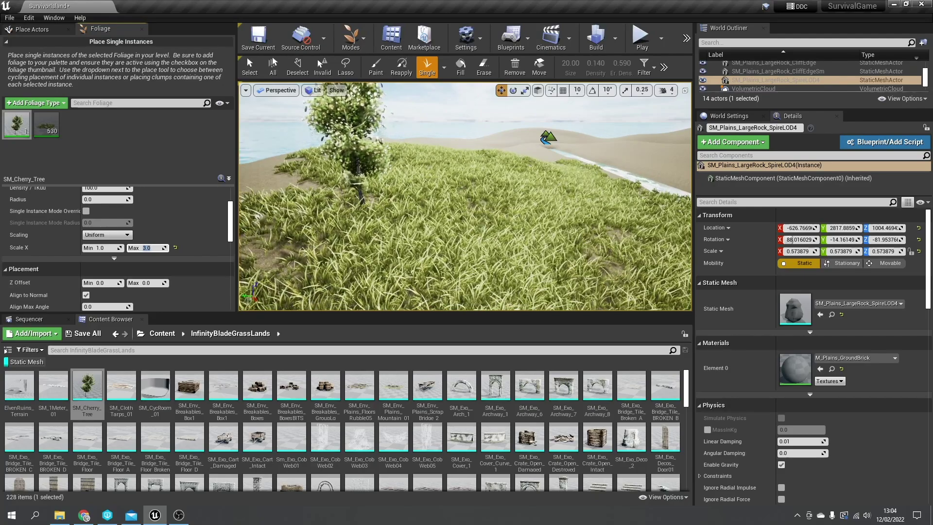
pyautogui.scroll(-5, 144, 234)
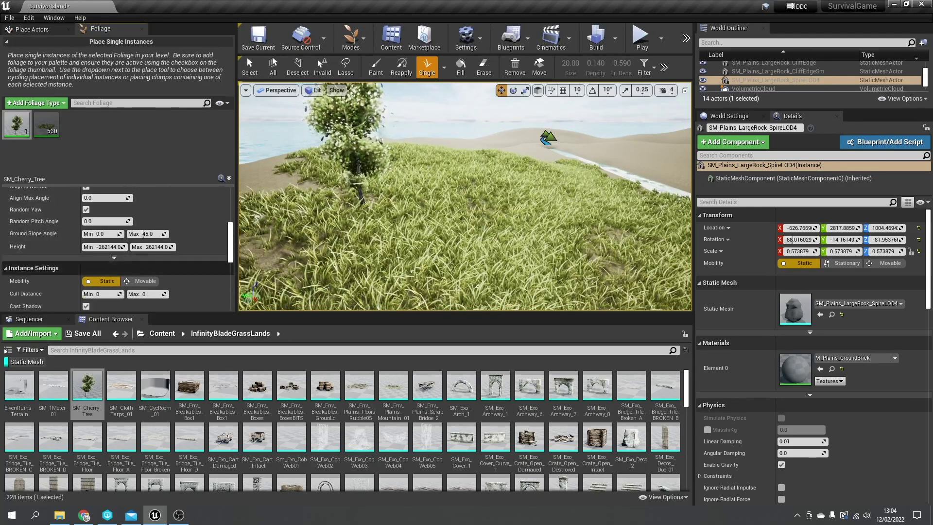
pyautogui.scroll(5, 144, 234)
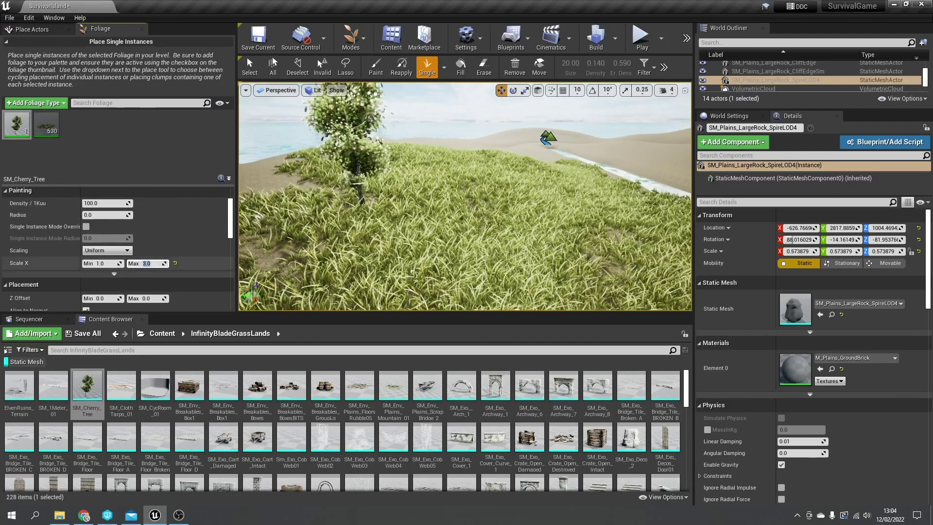
pyautogui.scroll(-3, 117, 247)
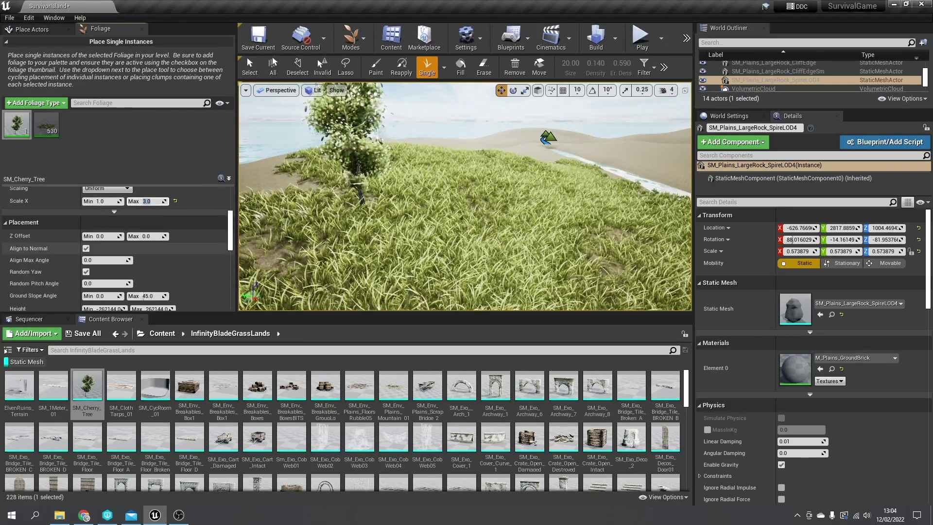
pyautogui.scroll(-3, 144, 235)
pyautogui.scroll(-15, 144, 234)
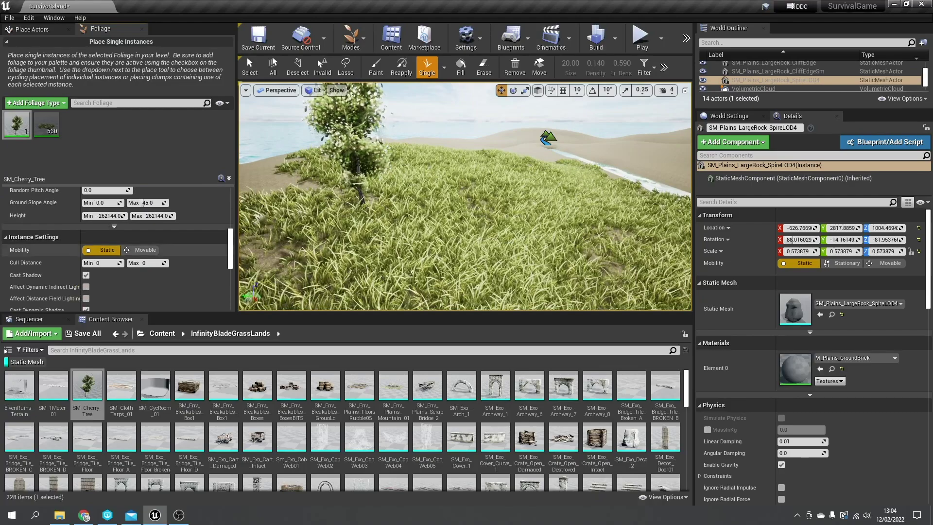
# Place three more single cherry trees spread across the grassy mound
pyautogui.moveTo(389, 209); pyautogui.dragTo(345, 232, button='right')
pyautogui.click(372, 215)
pyautogui.click(315, 229)
pyautogui.click(549, 219)
pyautogui.moveTo(549, 218); pyautogui.dragTo(515, 200, button='right')
pyautogui.moveTo(605, 199); pyautogui.dragTo(520, 206, button='right')
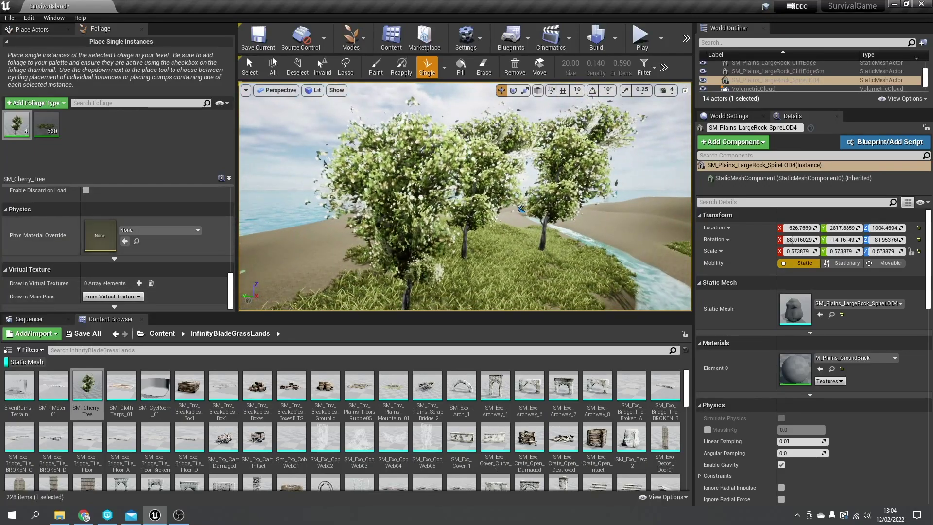
# Look through the scaling, placement and instance settings of the cherry tree foliage type
pyautogui.scroll(7, 156, 229)
pyautogui.scroll(6, 117, 247)
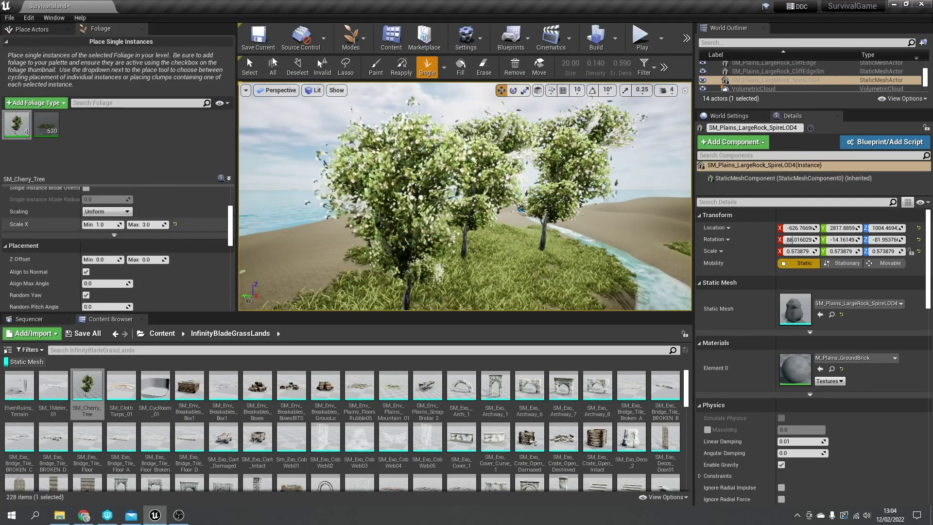
pyautogui.scroll(-4, 117, 248)
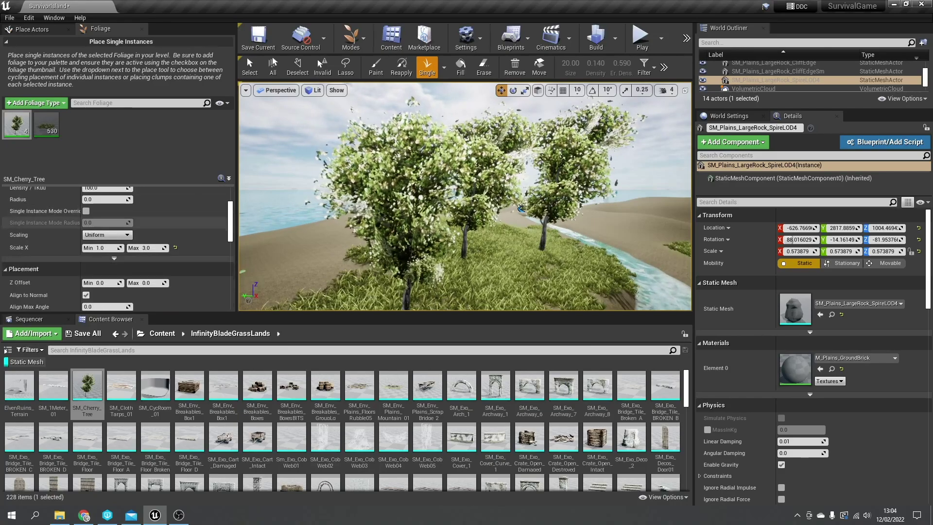
pyautogui.scroll(-3, 143, 249)
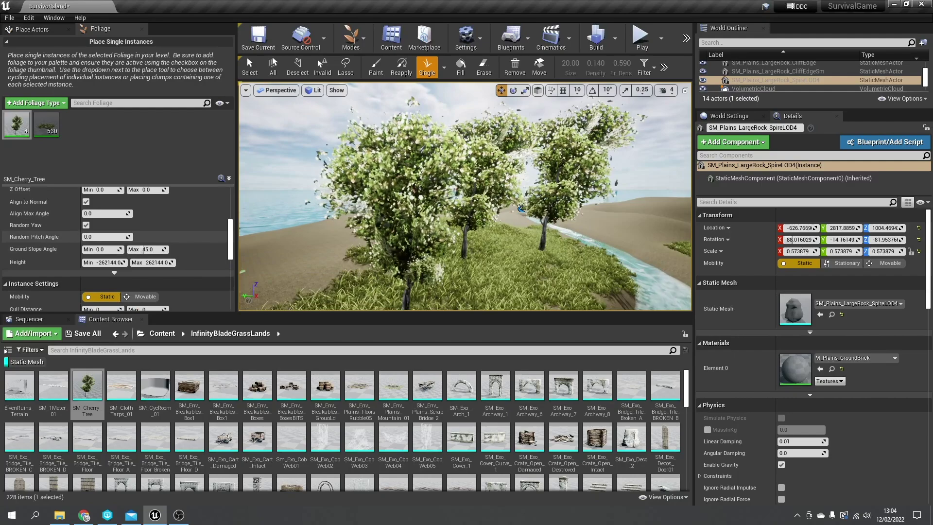
# Place many more single cherry trees across the mound and along both banks of the river, and start playing the level
pyautogui.moveTo(437, 209); pyautogui.dragTo(476, 209, button='right')
pyautogui.press('a')
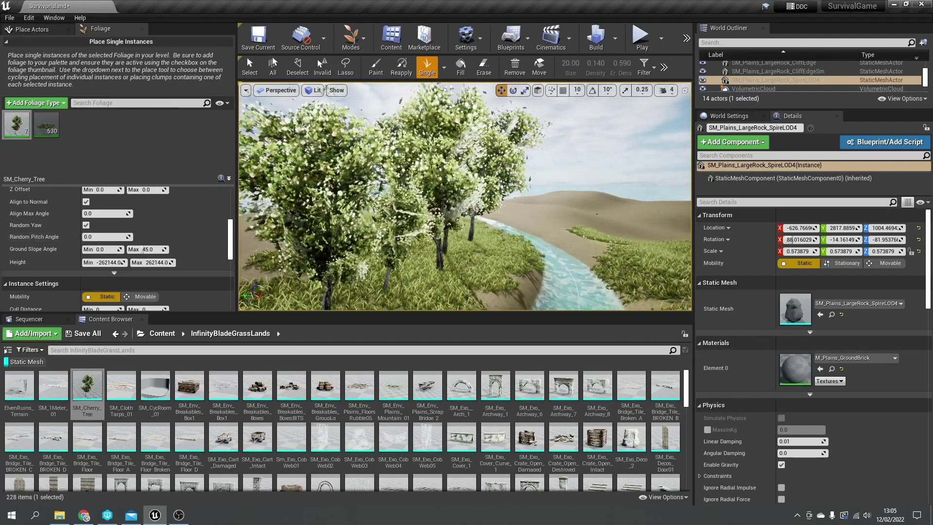
pyautogui.press('d')
pyautogui.moveTo(477, 209); pyautogui.dragTo(449, 219, button='right')
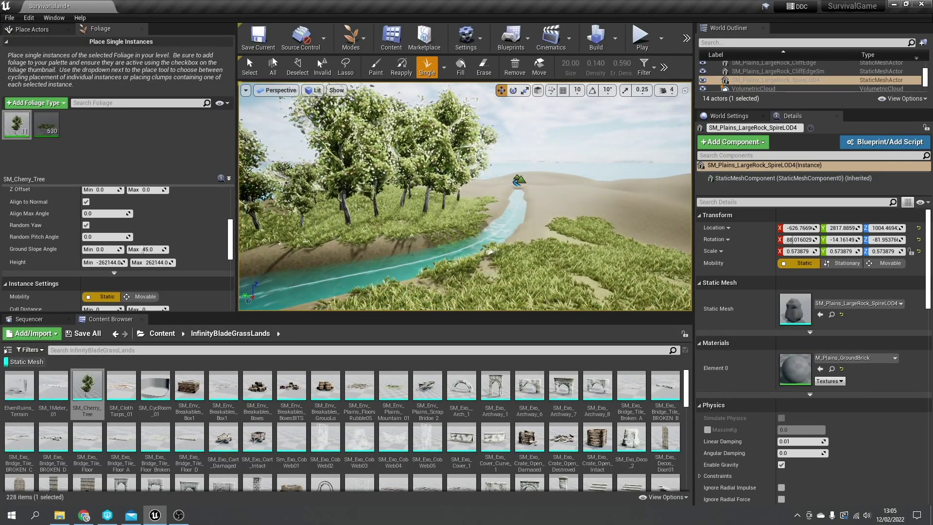
pyautogui.moveTo(519, 181); pyautogui.dragTo(488, 182, button='right')
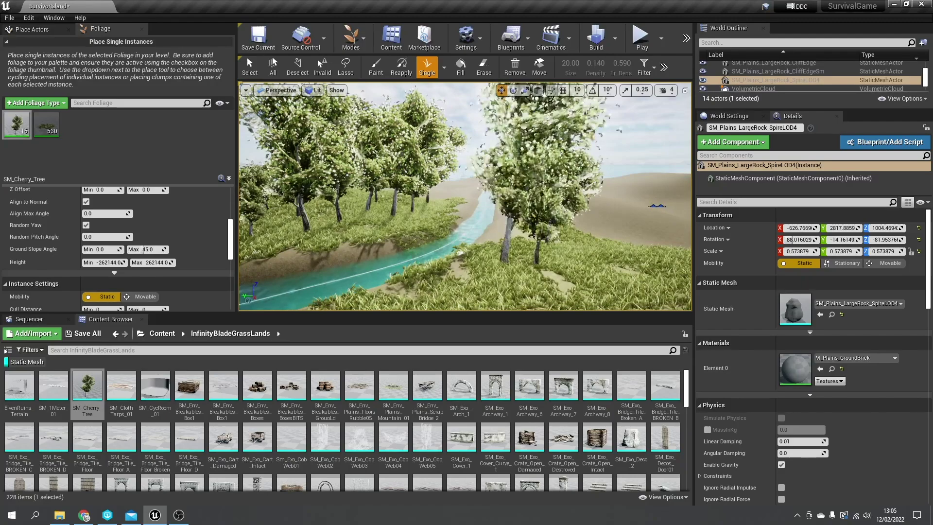
pyautogui.moveTo(465, 196); pyautogui.dragTo(574, 211, button='right')
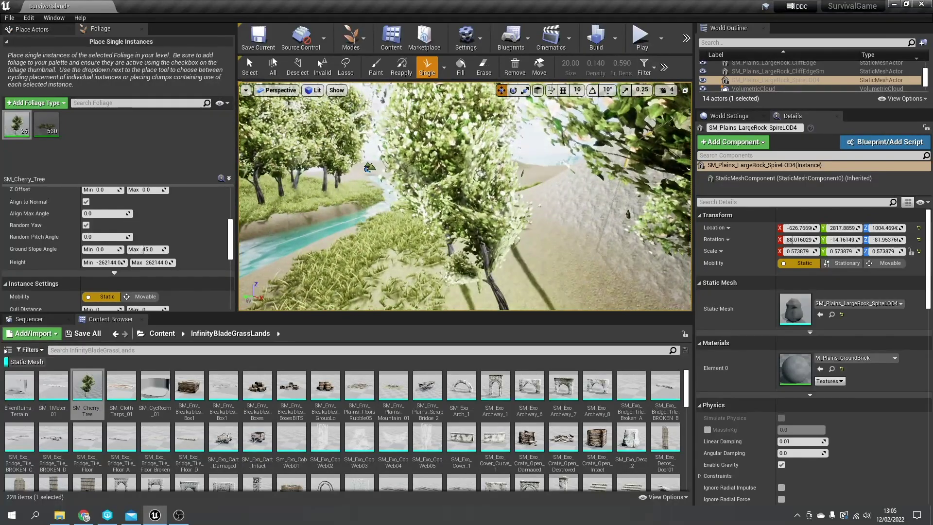
pyautogui.hotkey('alt', 'p')
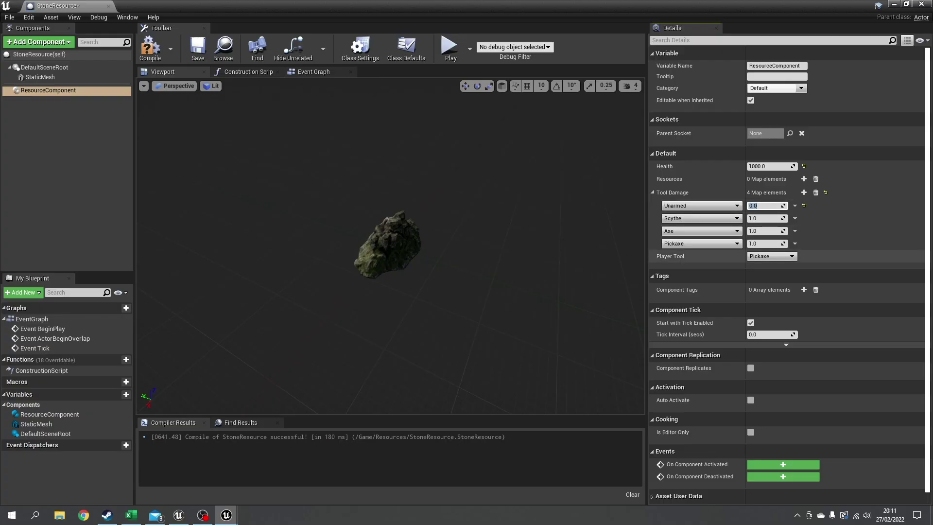
# In the StoneResource blueprint's ResourceComponent, set the tool damage to 0.0 for Unarmed and 0.1 for Scythe
pyautogui.press('Tab')
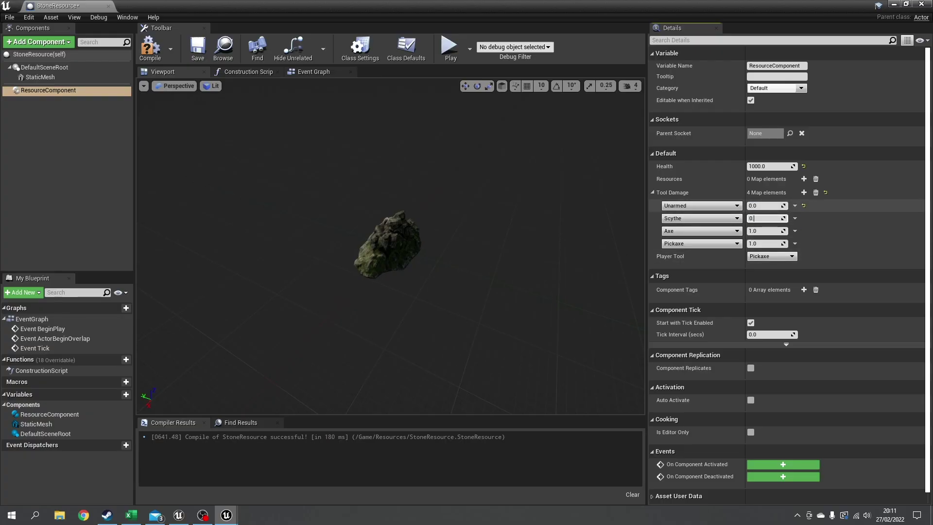
pyautogui.press('Tab')
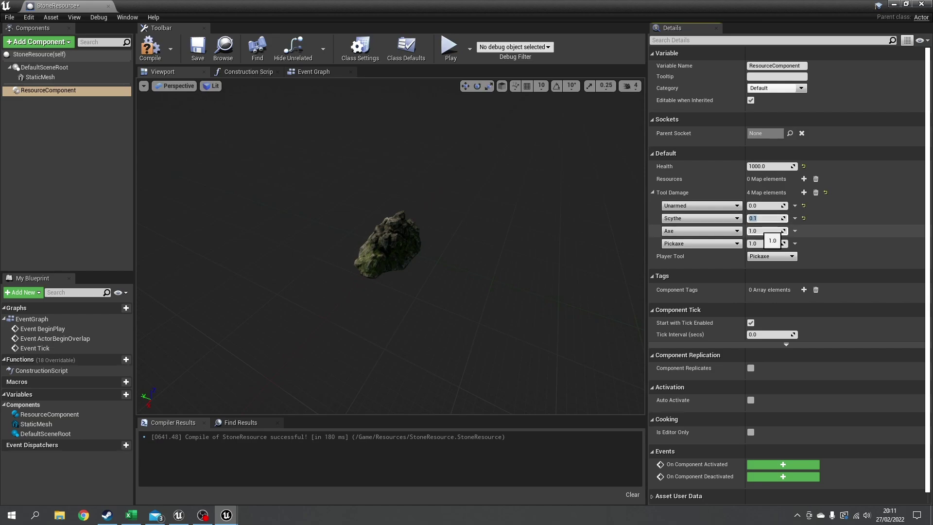